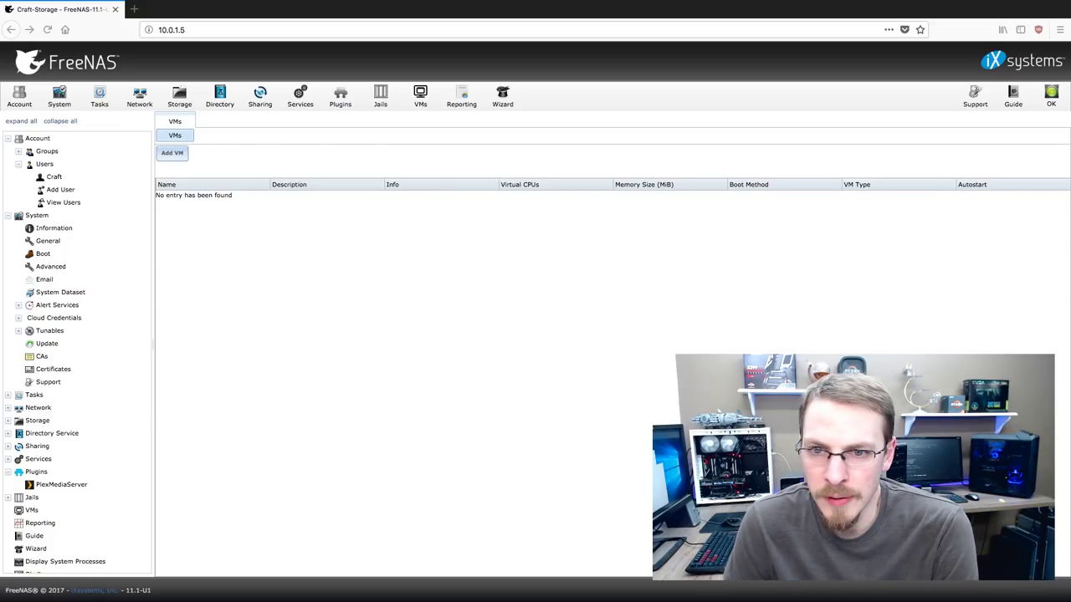
Open the VMs page to see the empty virtual machine list
click(422, 97)
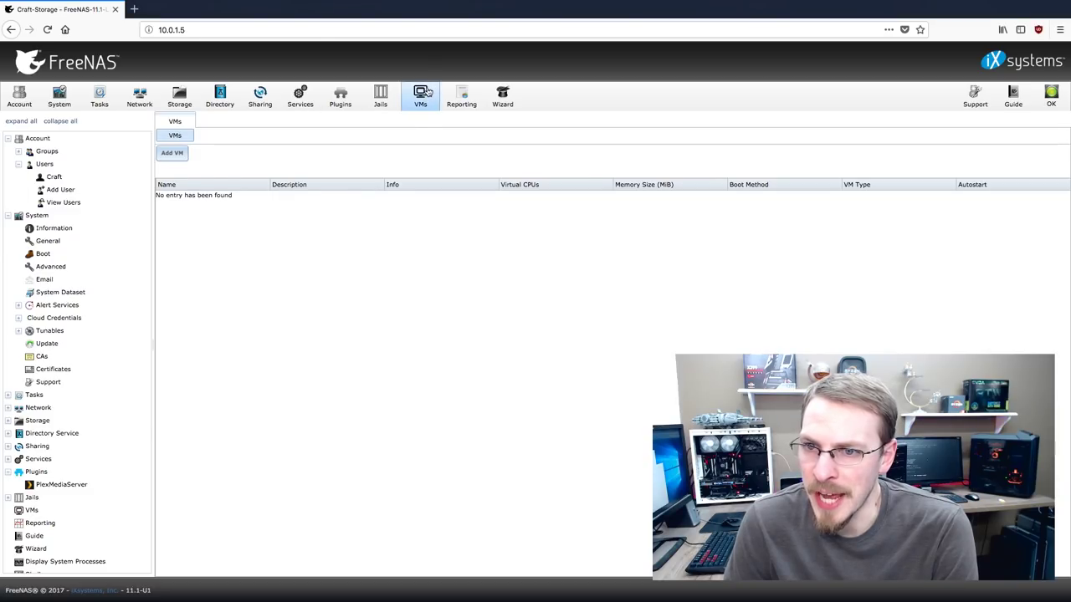
Start a new VM named CraftPiHole with description AdBlocker and 2 virtual CPUs
click(172, 153)
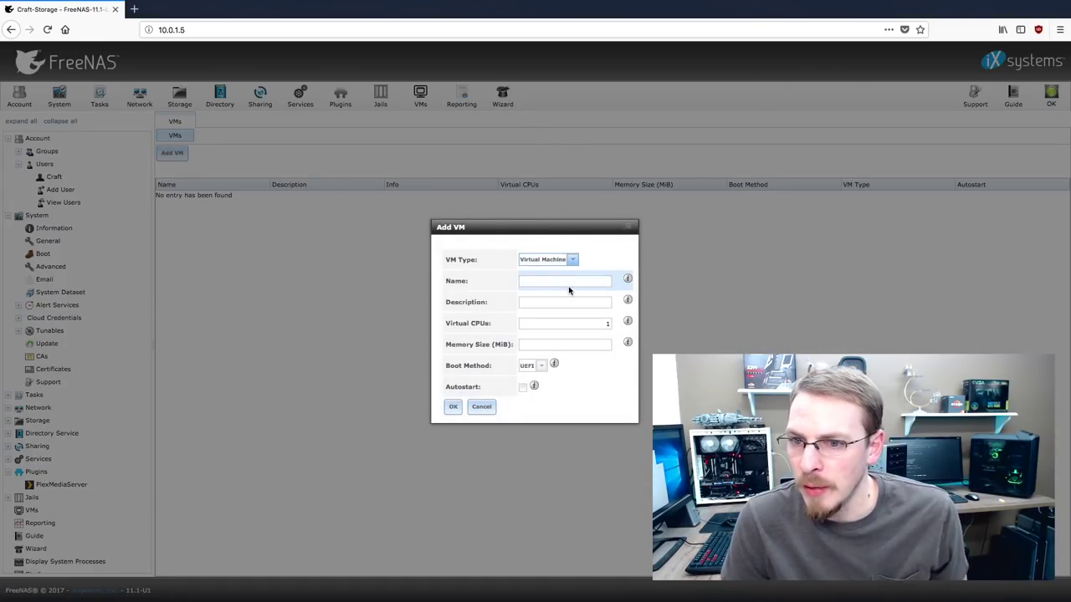
click(565, 282)
text(P)
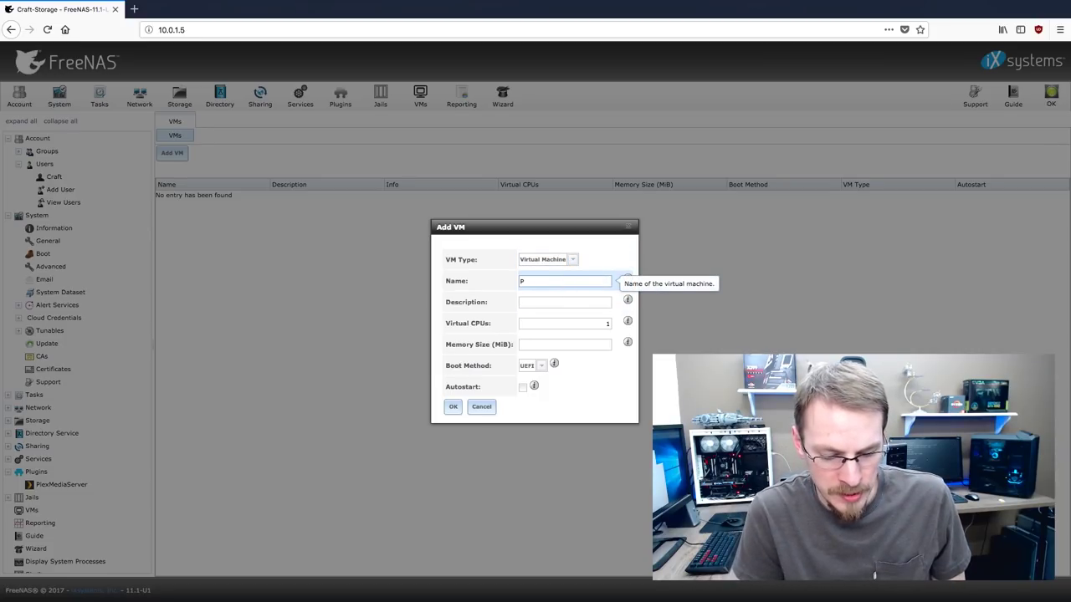
text(le)
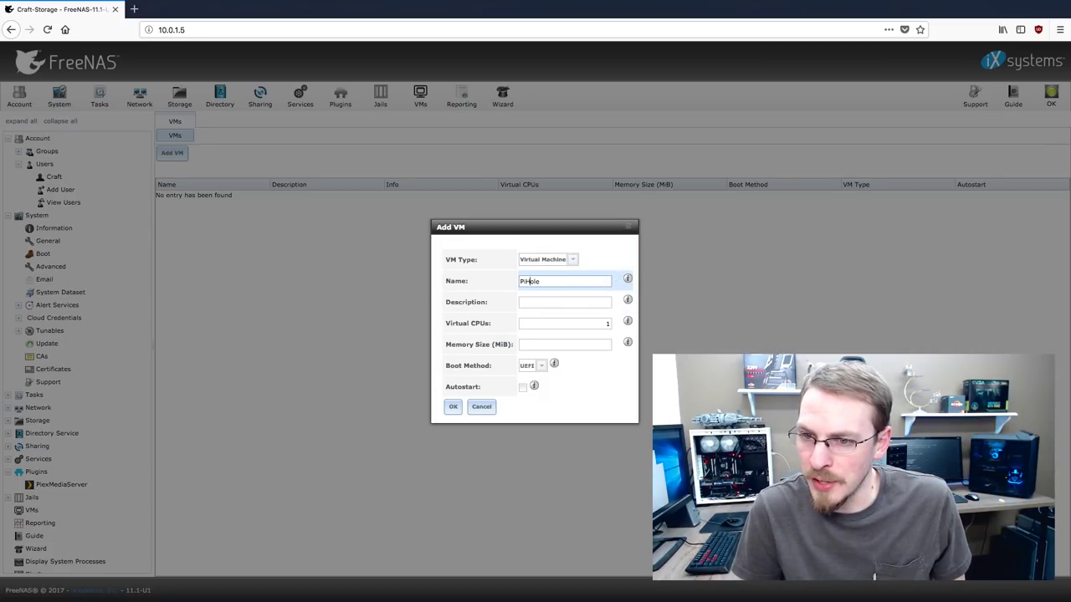
text(Craft-)
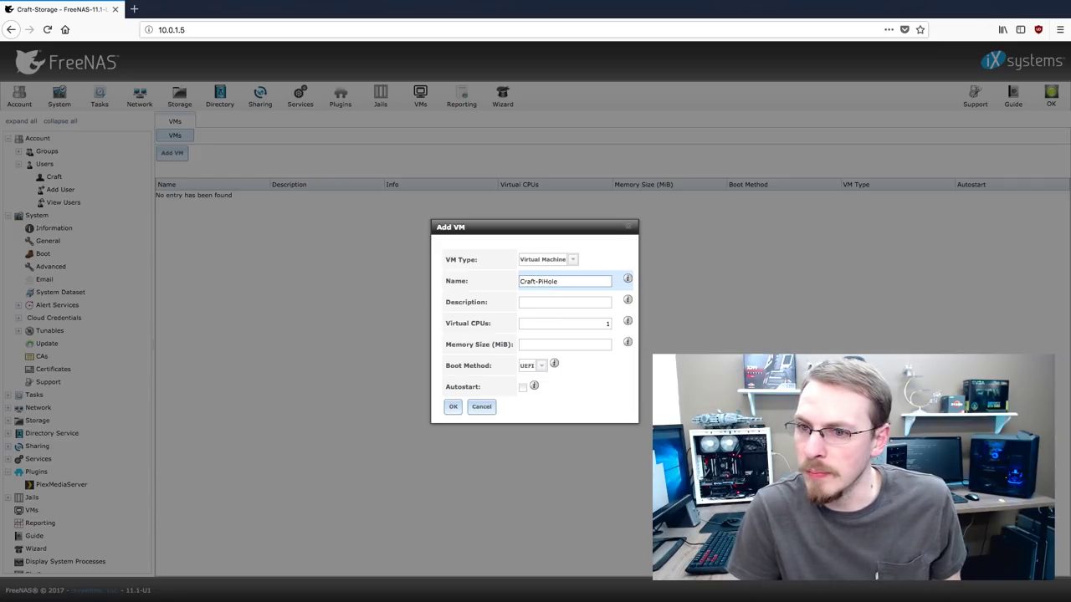
key(Tab)
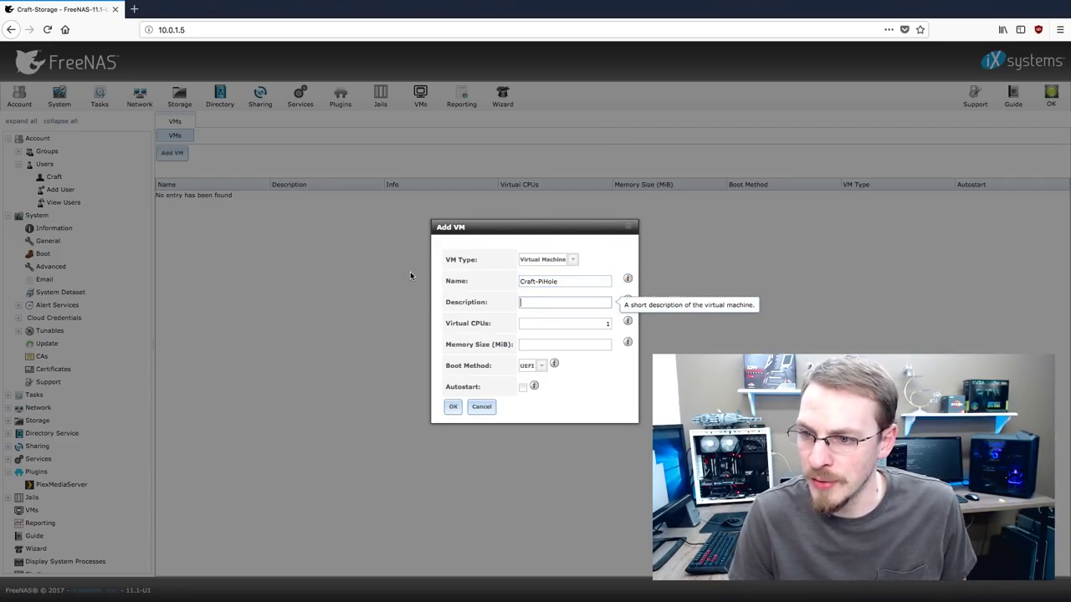
click(523, 302)
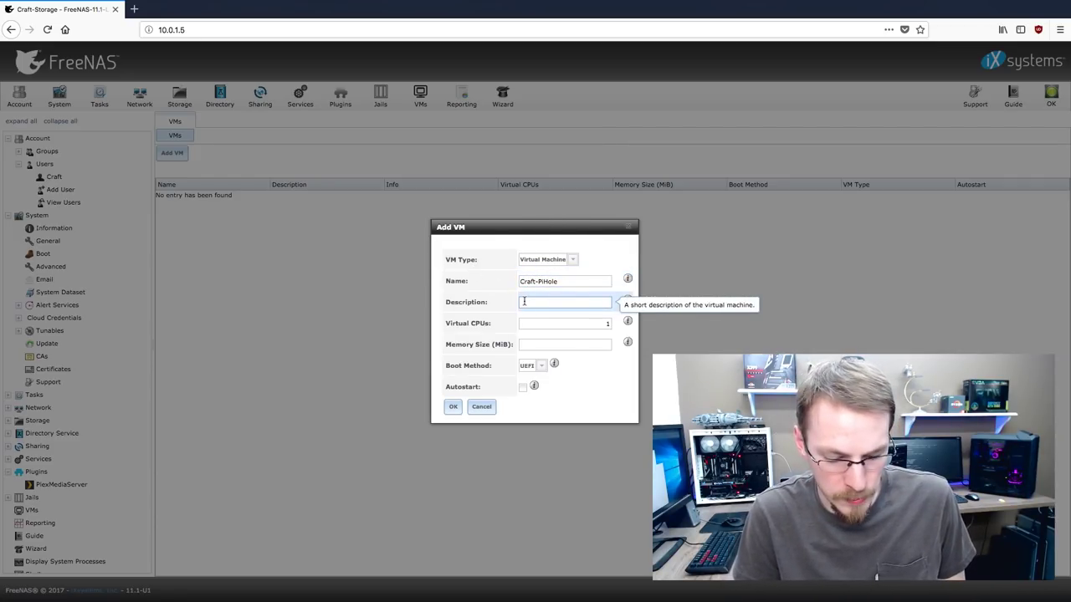
text(AdBlocker)
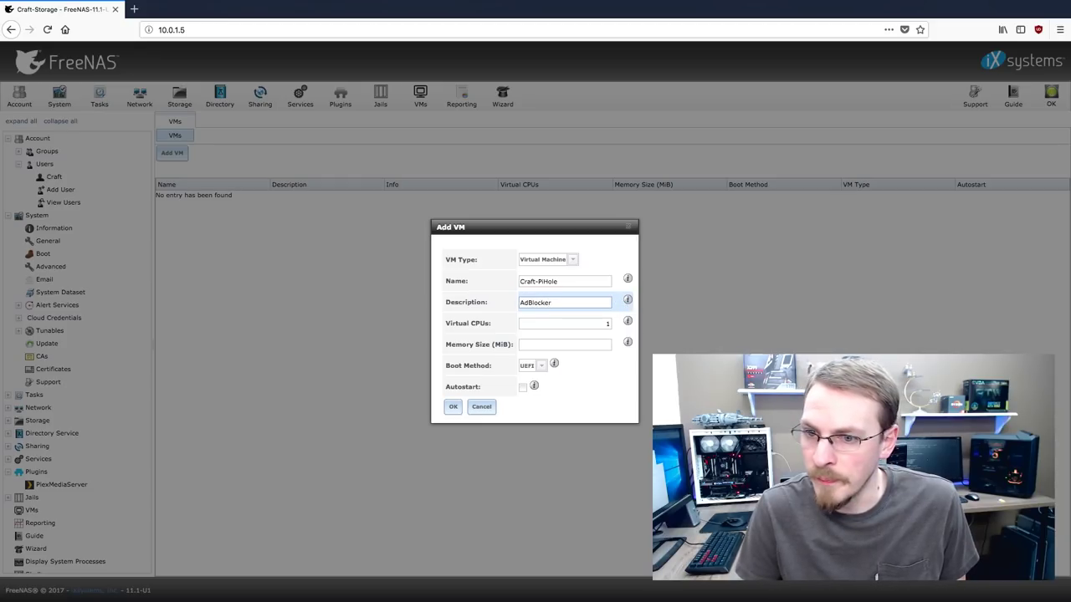
key(Tab)
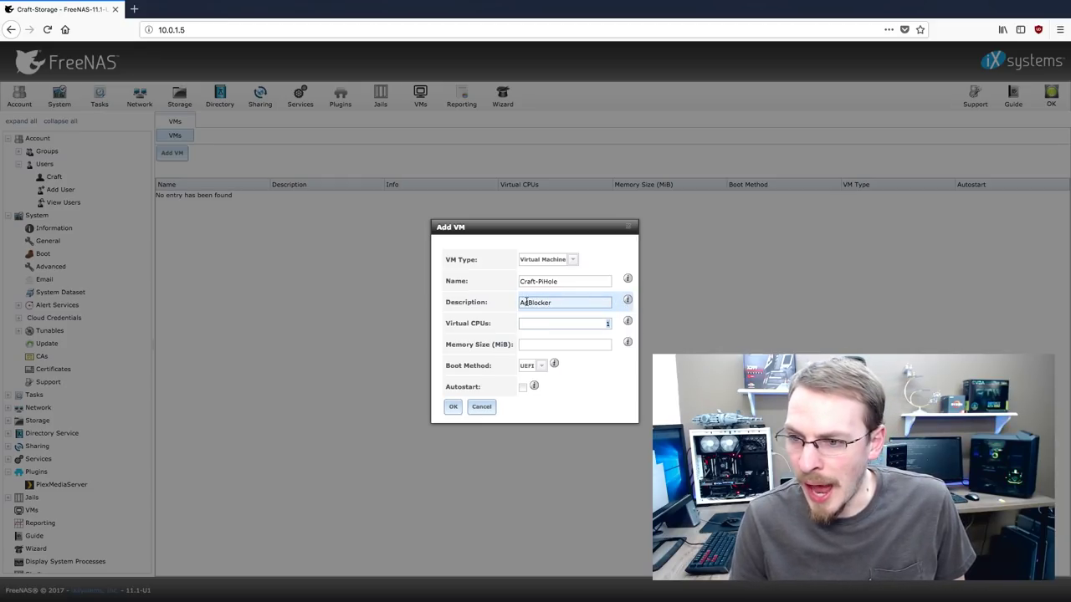
text(2)
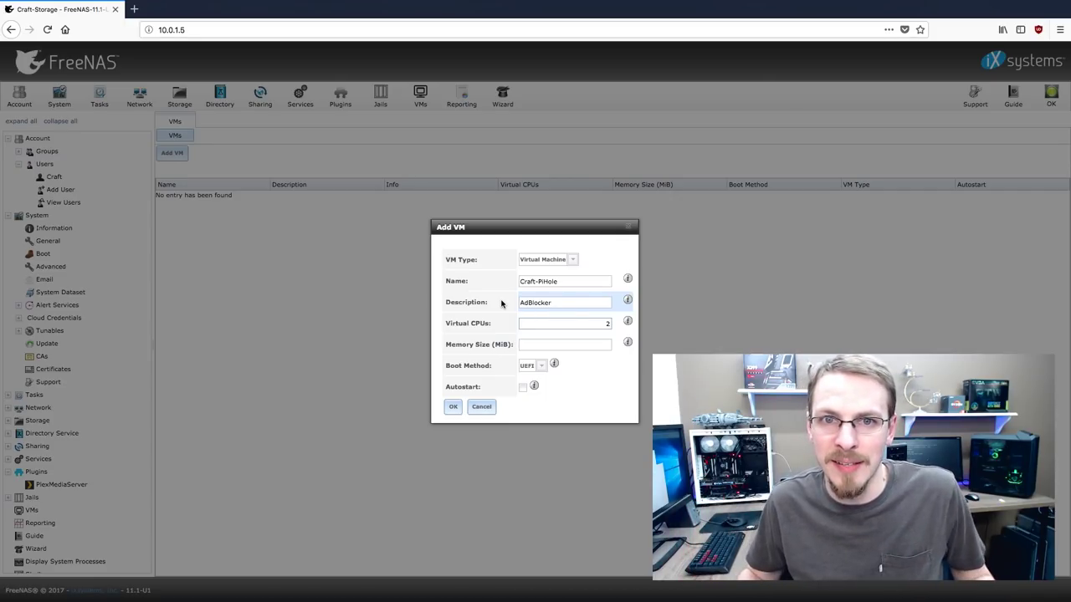
Give it 2048 MiB memory, enable autostart, fix the name, and create the VM
click(590, 343)
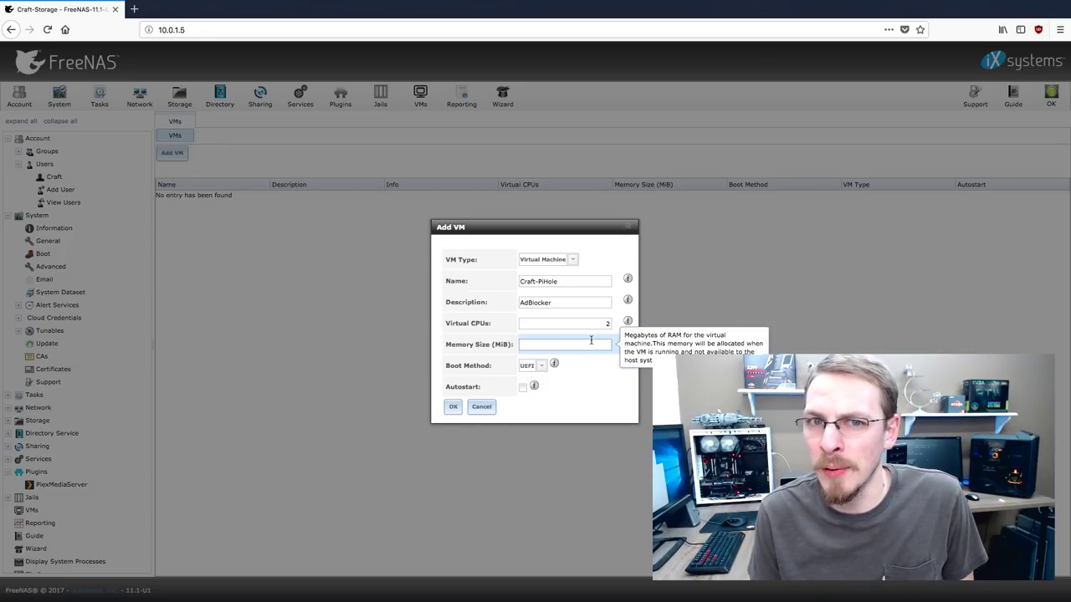
text(2048)
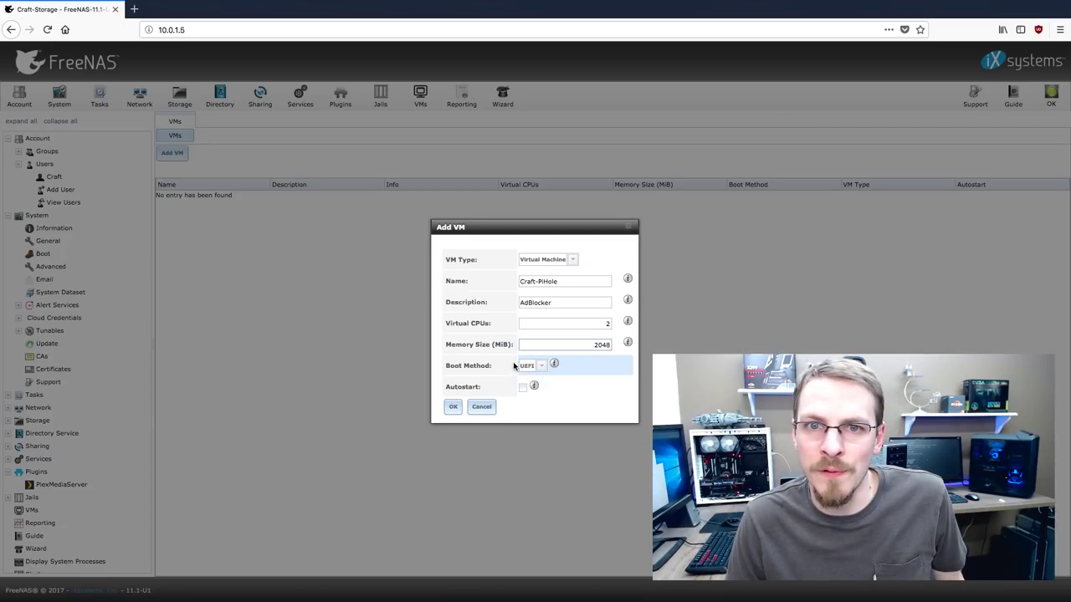
click(524, 389)
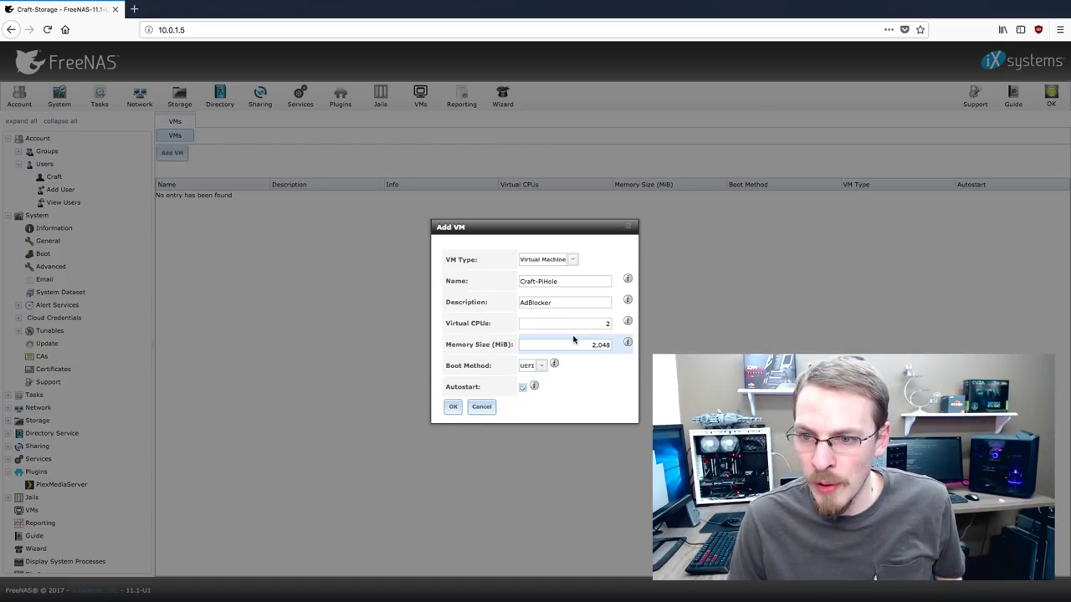
click(453, 407)
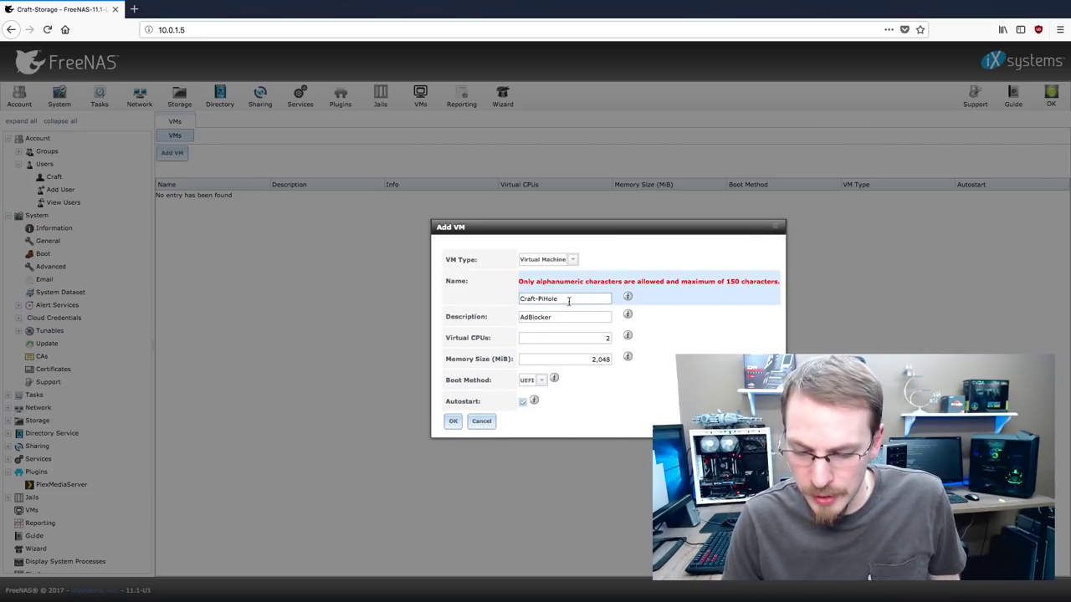
key(BackSpace)
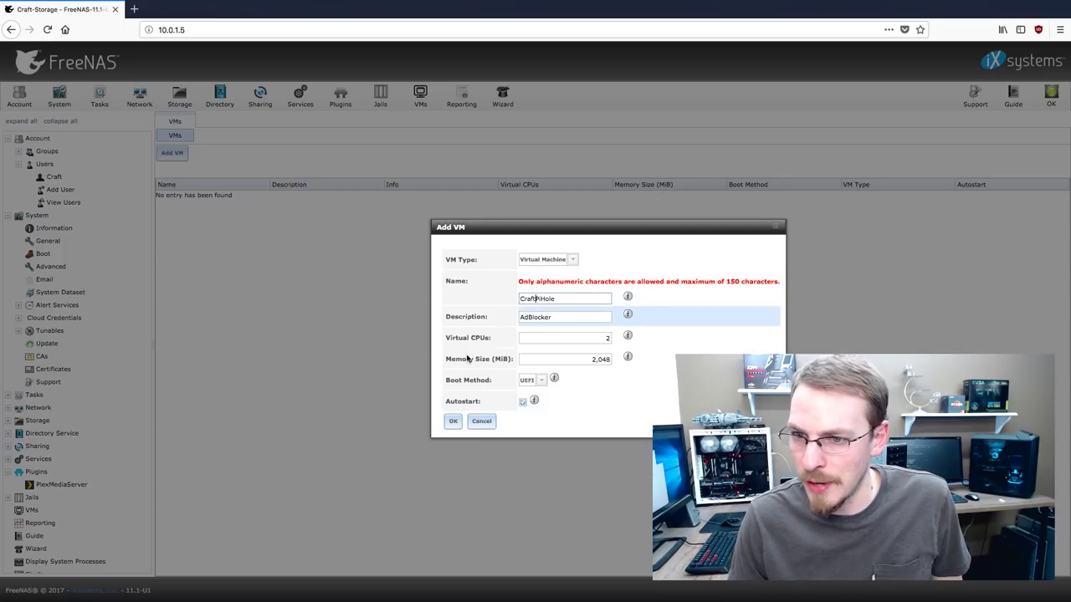
click(452, 421)
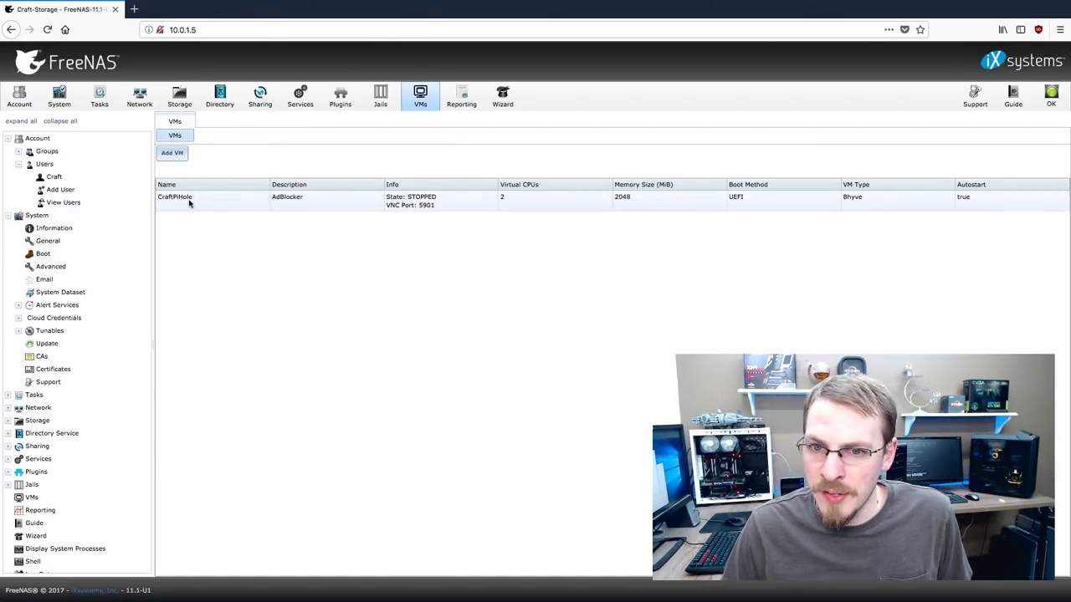
Create a 60 GiB zvol named CraftPiHole on the RAID5 pool, then return to VMs
click(180, 96)
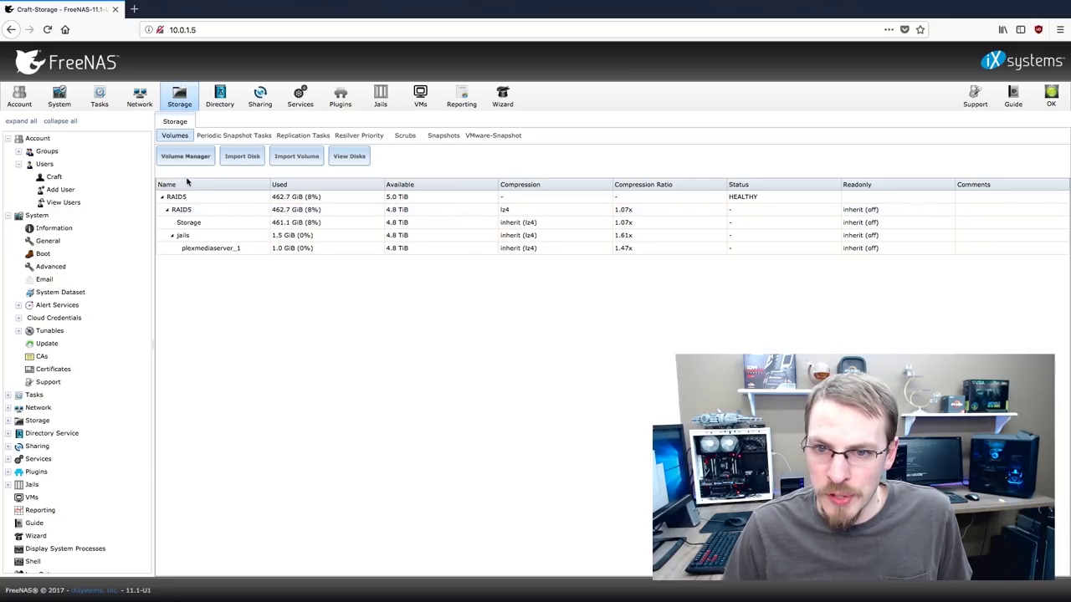
click(182, 210)
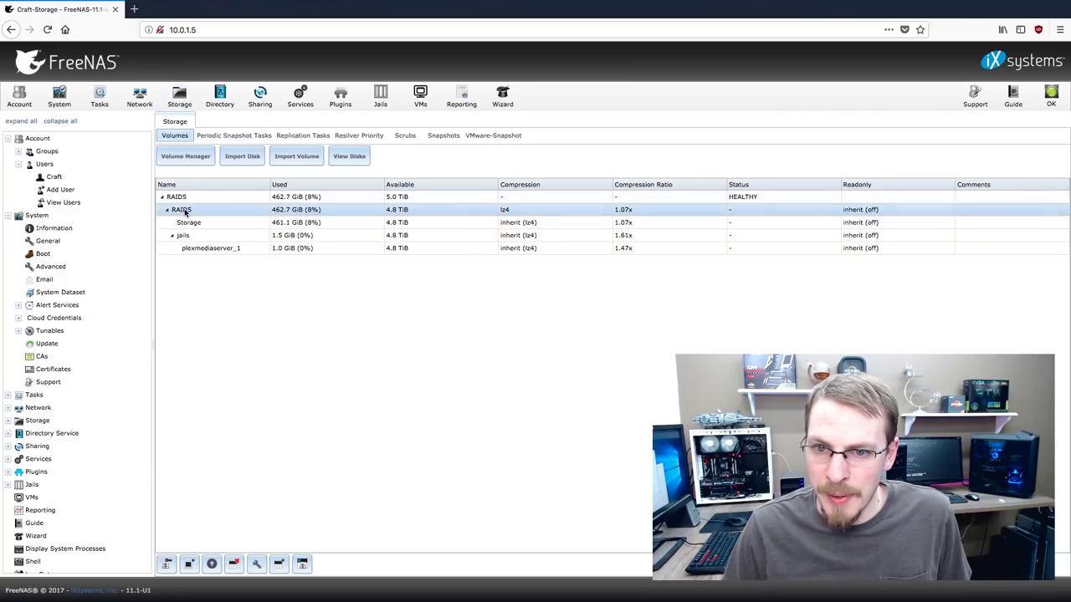
click(302, 564)
click(492, 249)
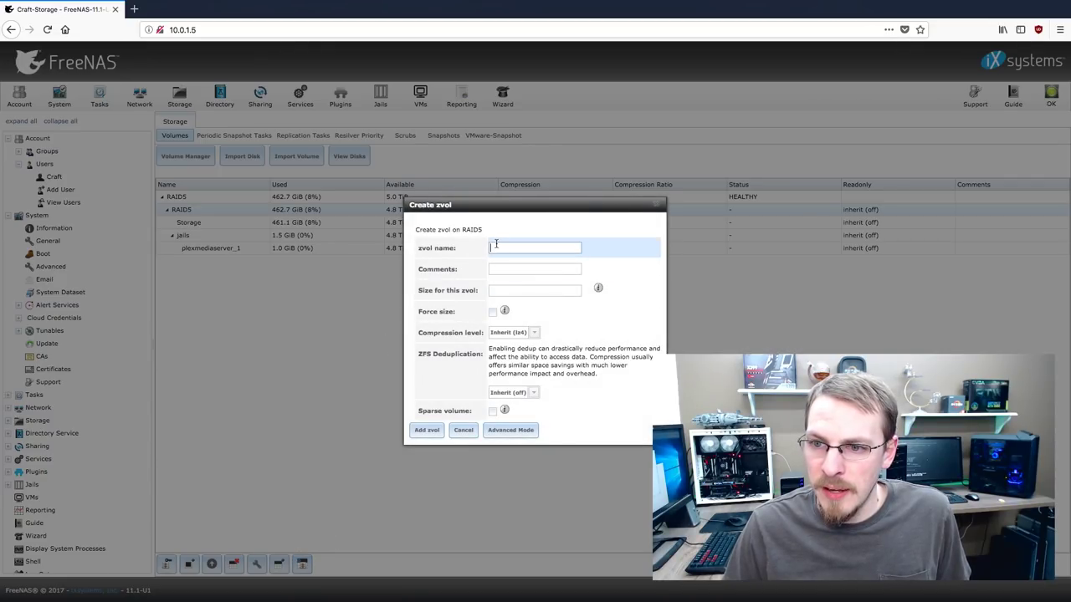
text(CraftP)
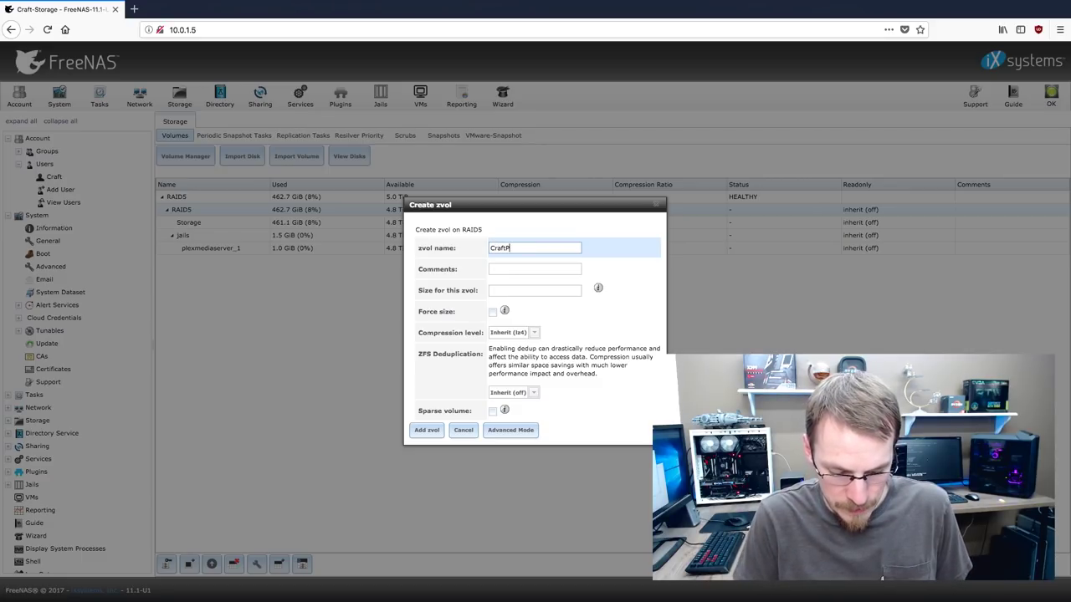
text(iHole)
mouse_move(598, 288)
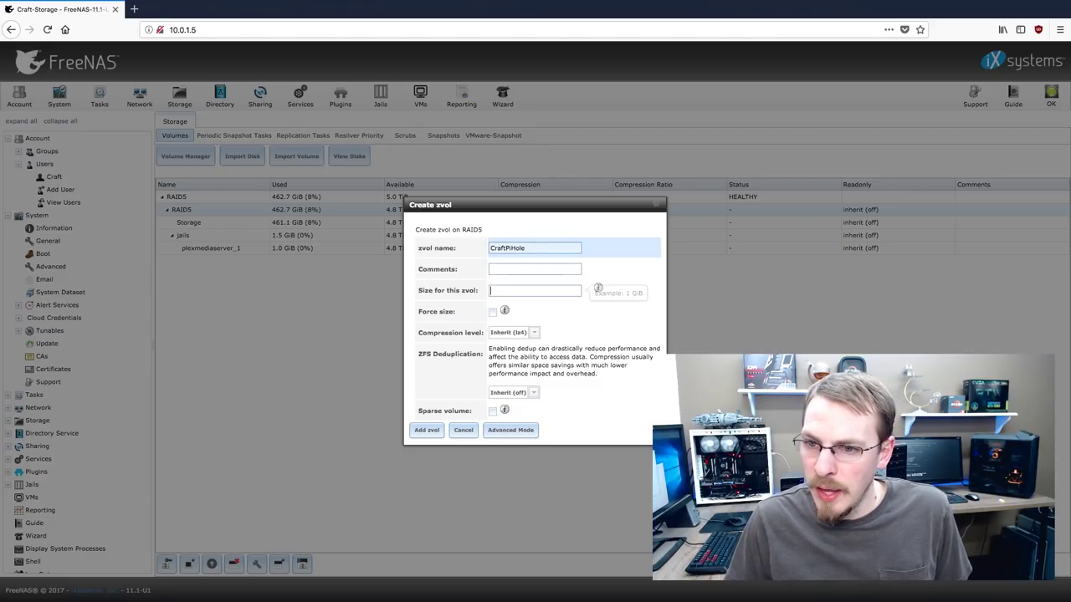
click(503, 290)
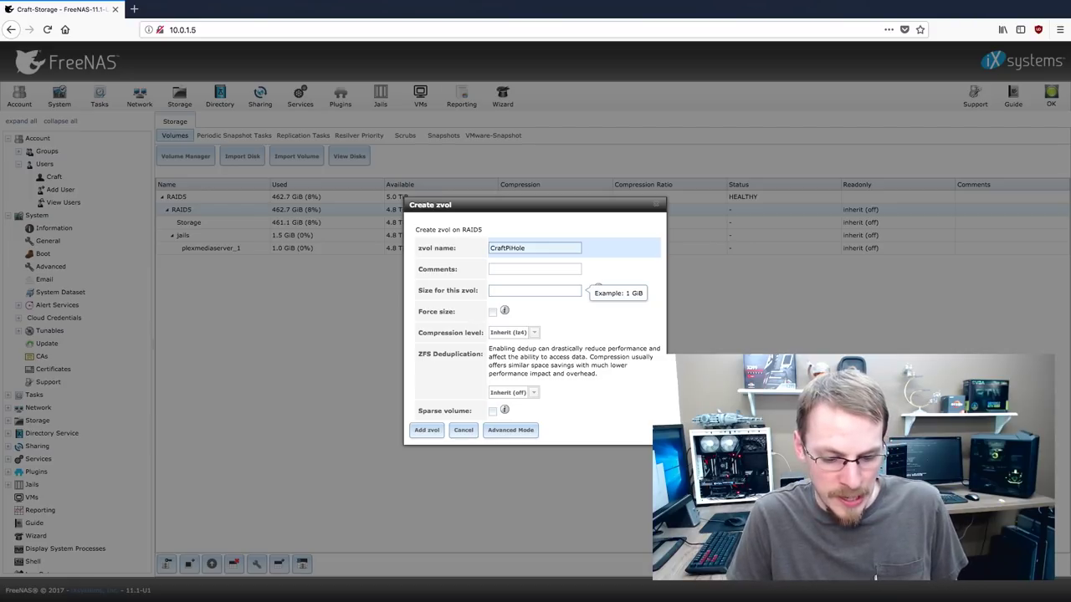
text(60)
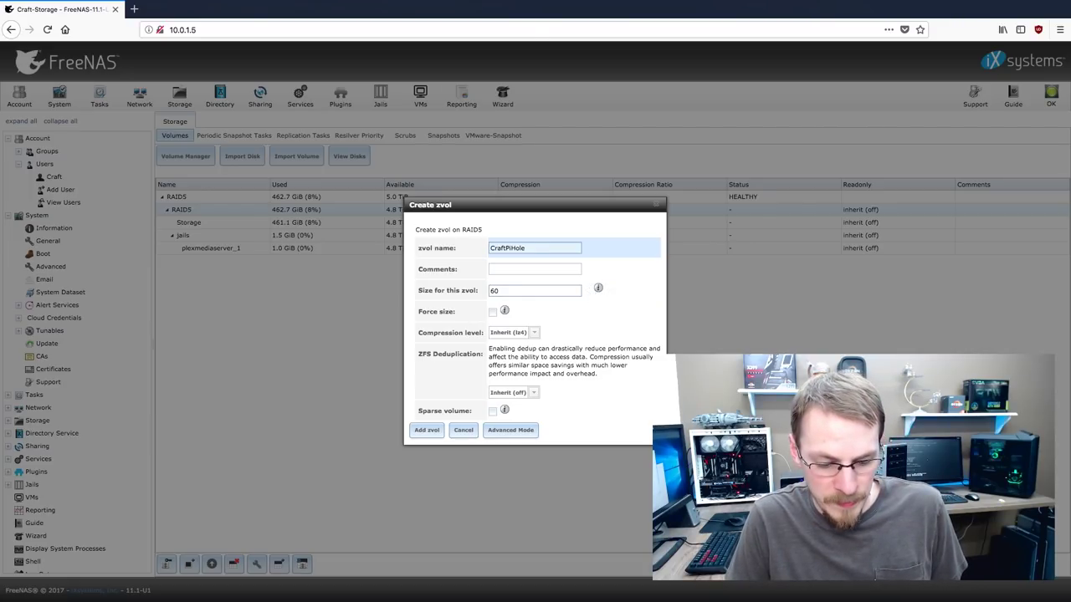
text(60 Gi)
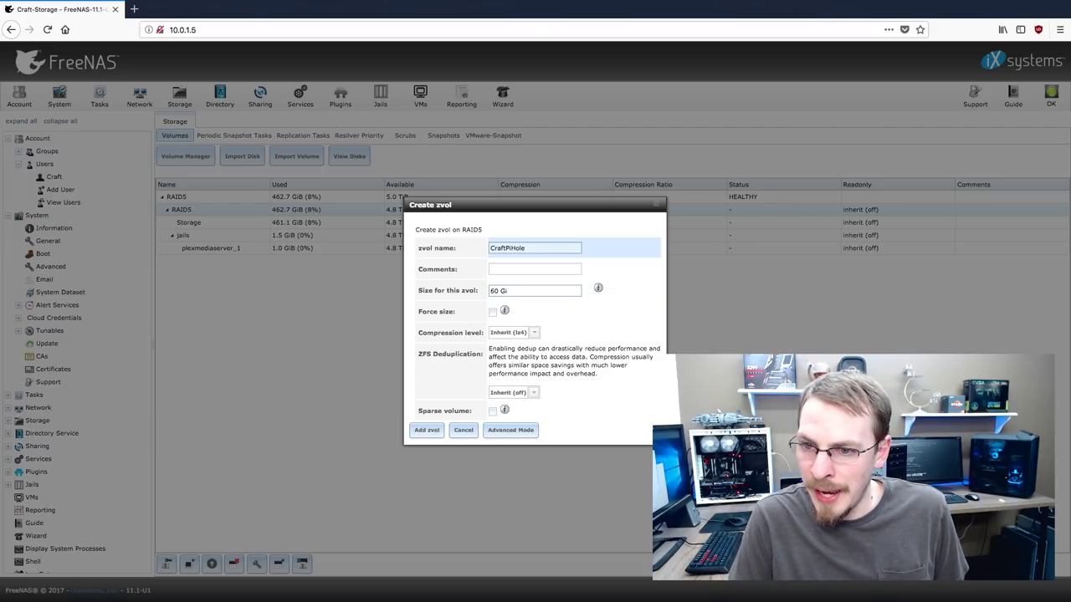
text(B)
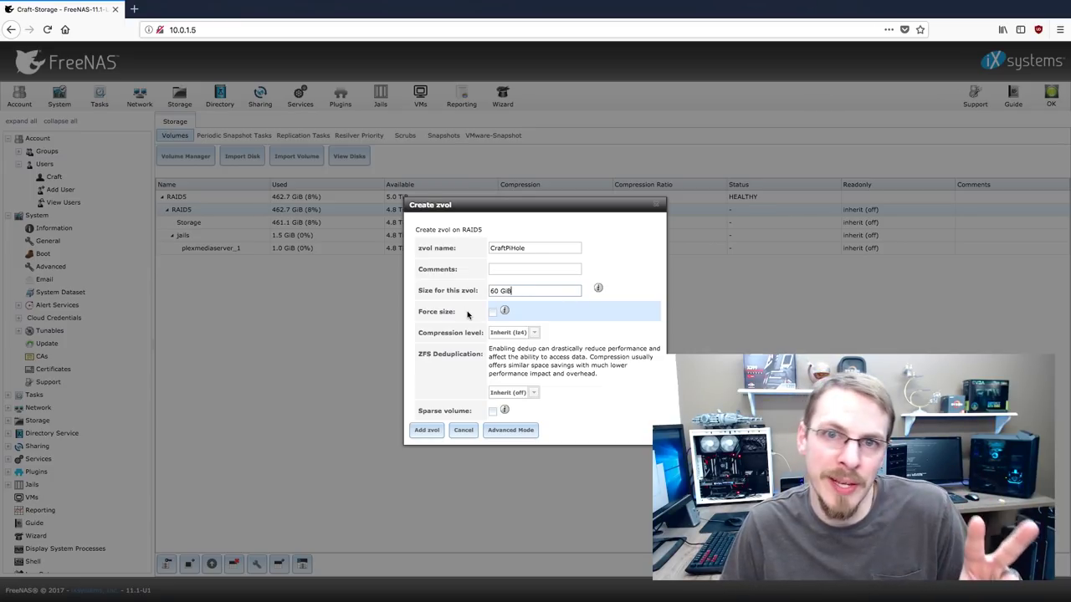
click(427, 431)
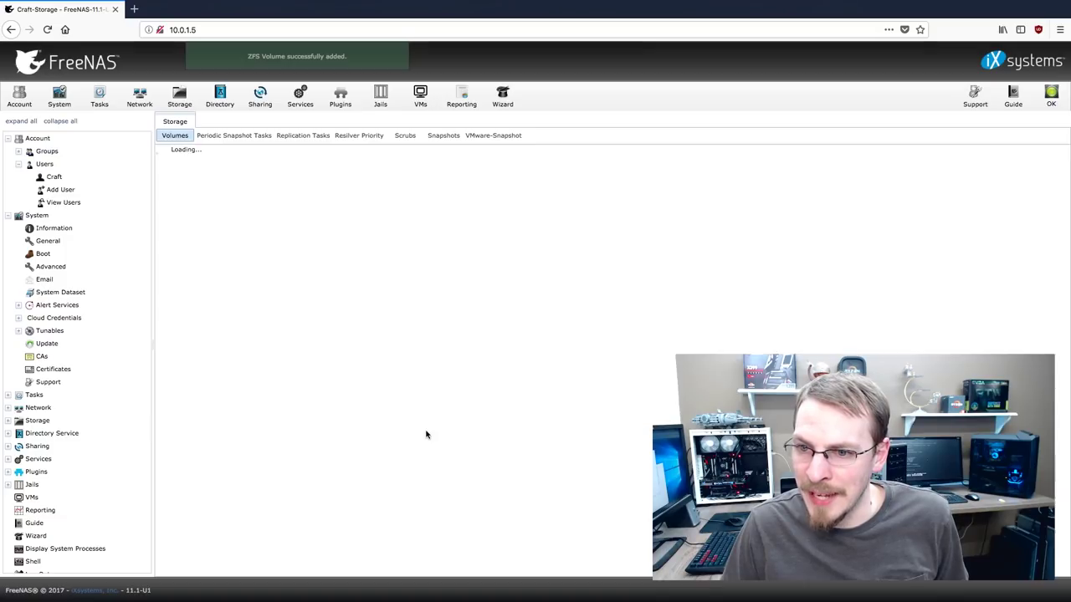
click(422, 97)
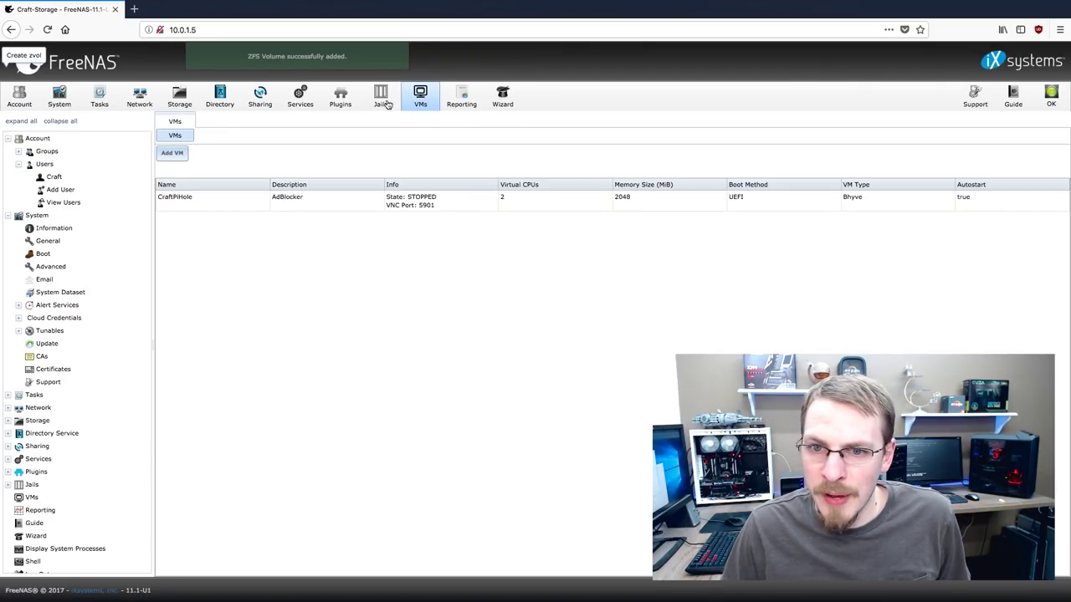
Enable VNC Web on CraftPiHole's VNC device and save the change
click(225, 197)
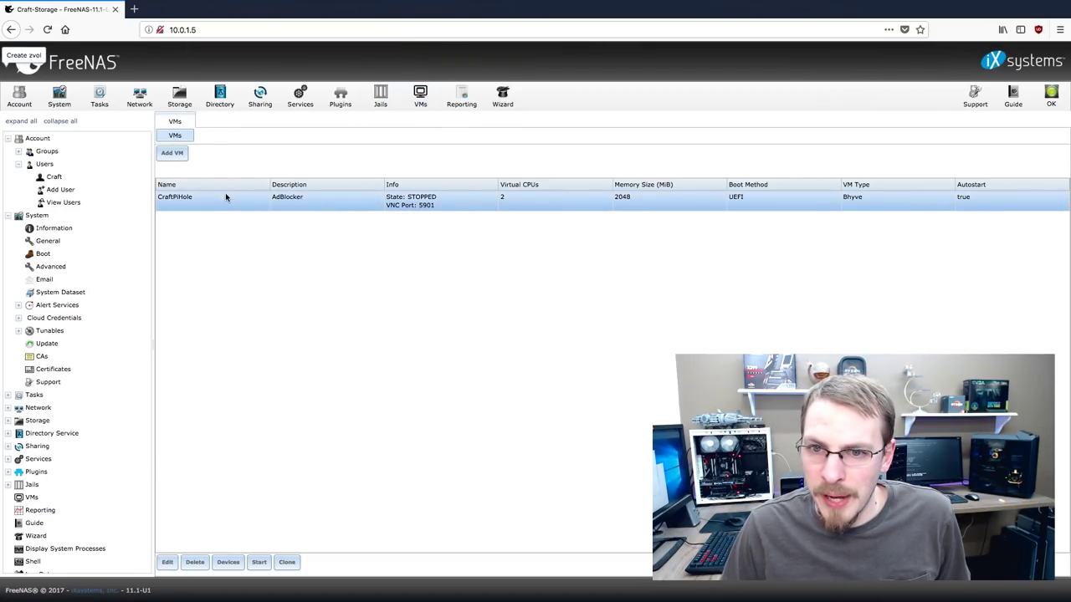
click(229, 562)
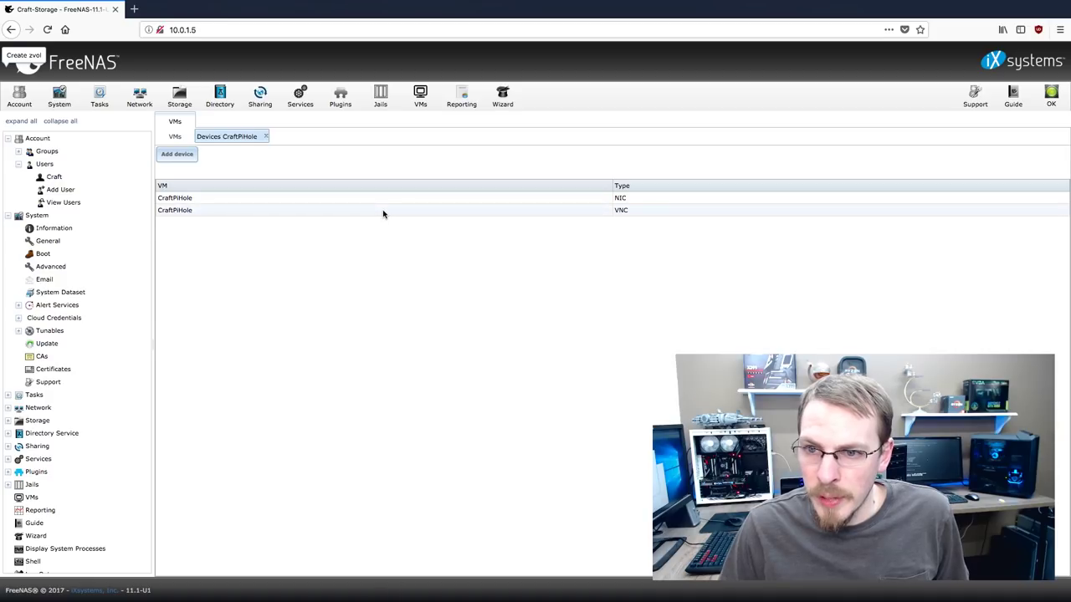
double_click(529, 210)
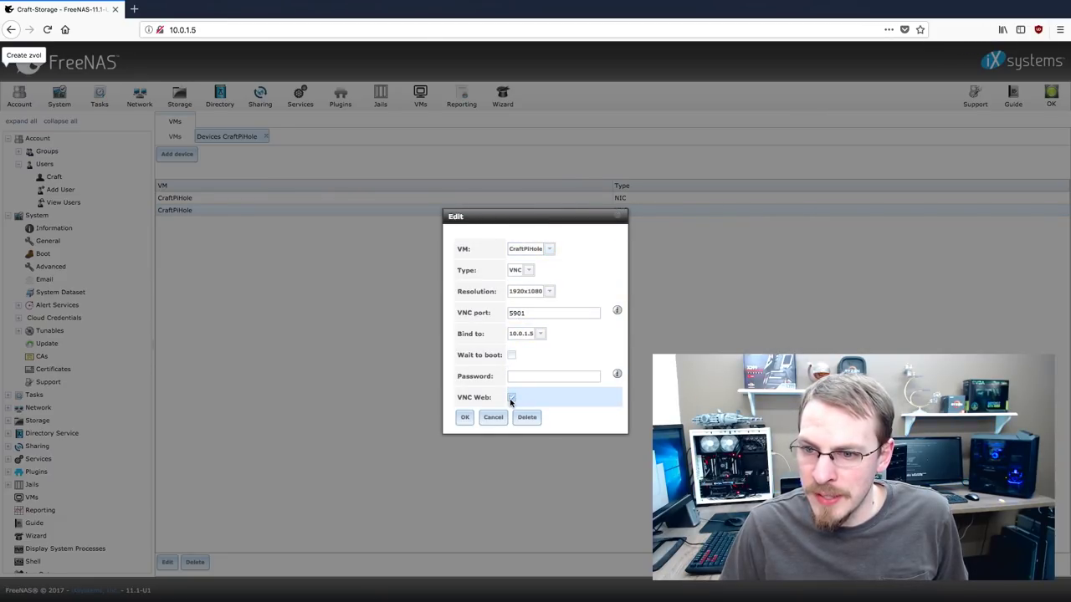
click(511, 398)
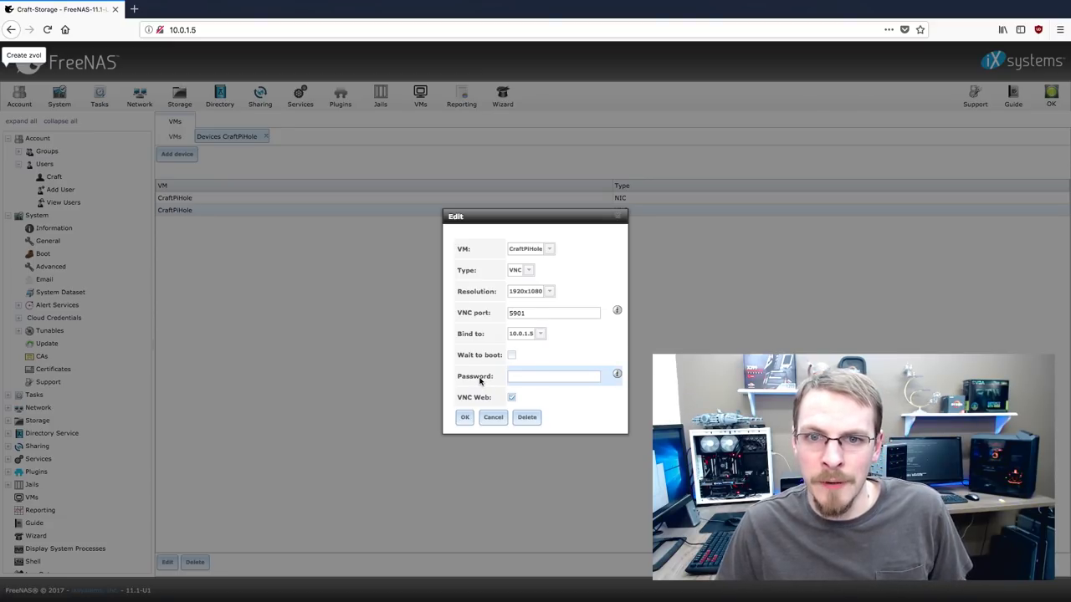
click(464, 423)
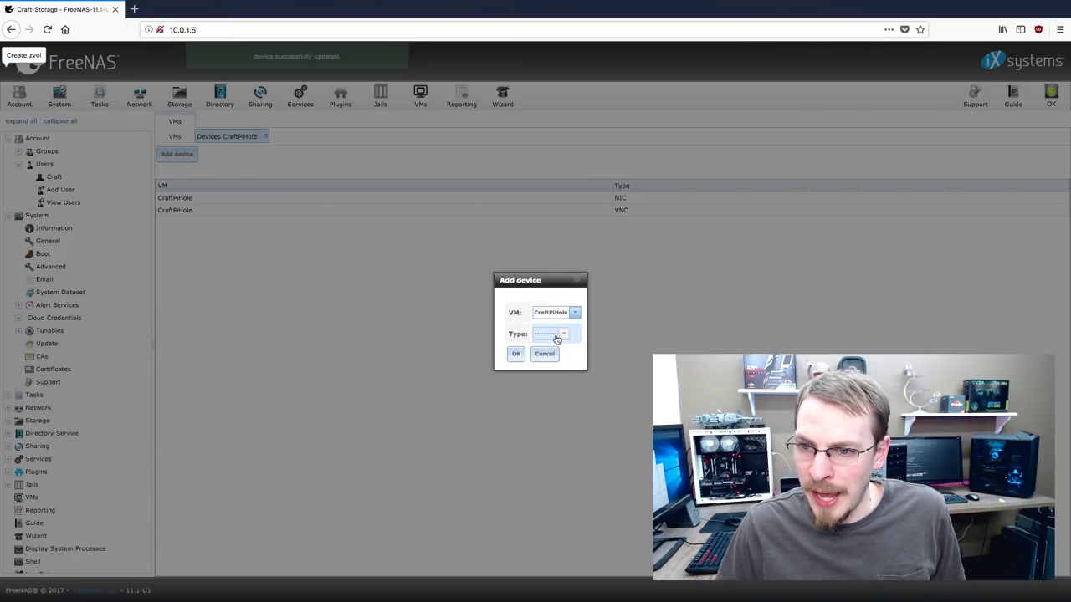
Attach the CraftPiHole zvol to the VM as a disk device
click(552, 335)
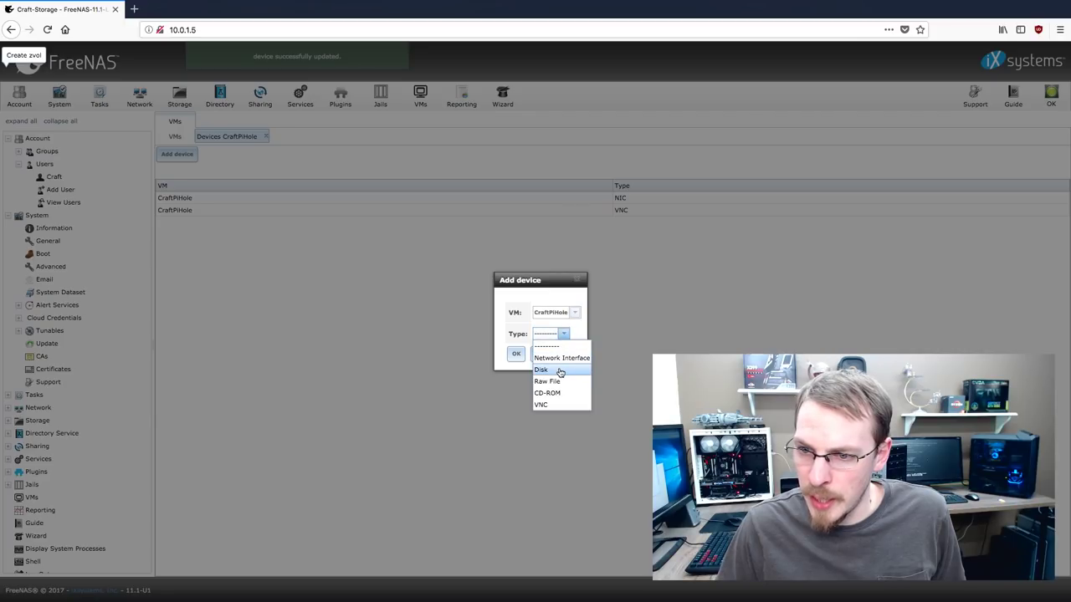
click(560, 372)
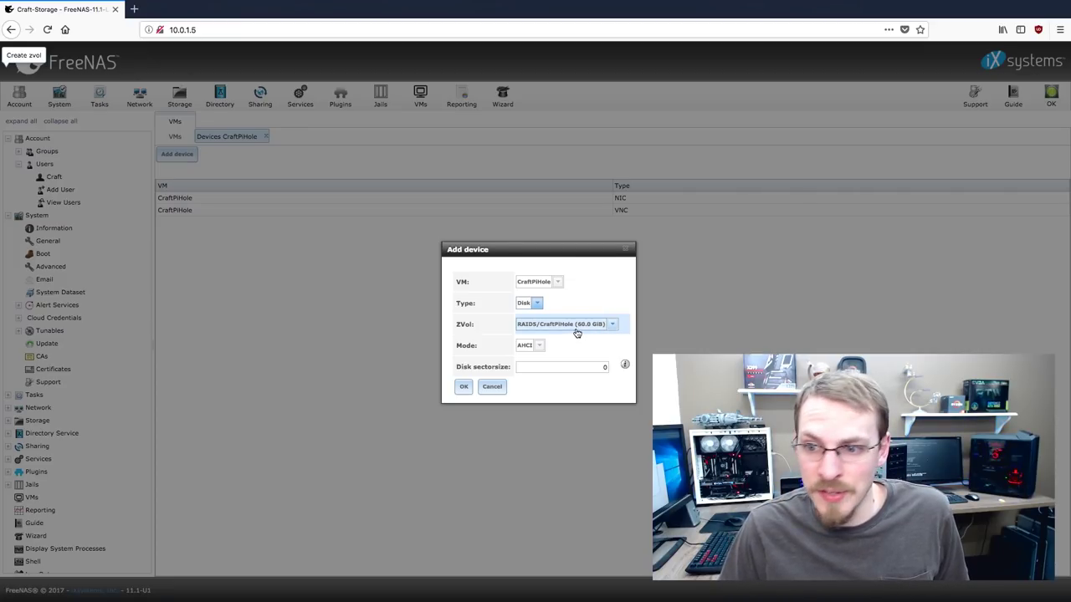
click(465, 385)
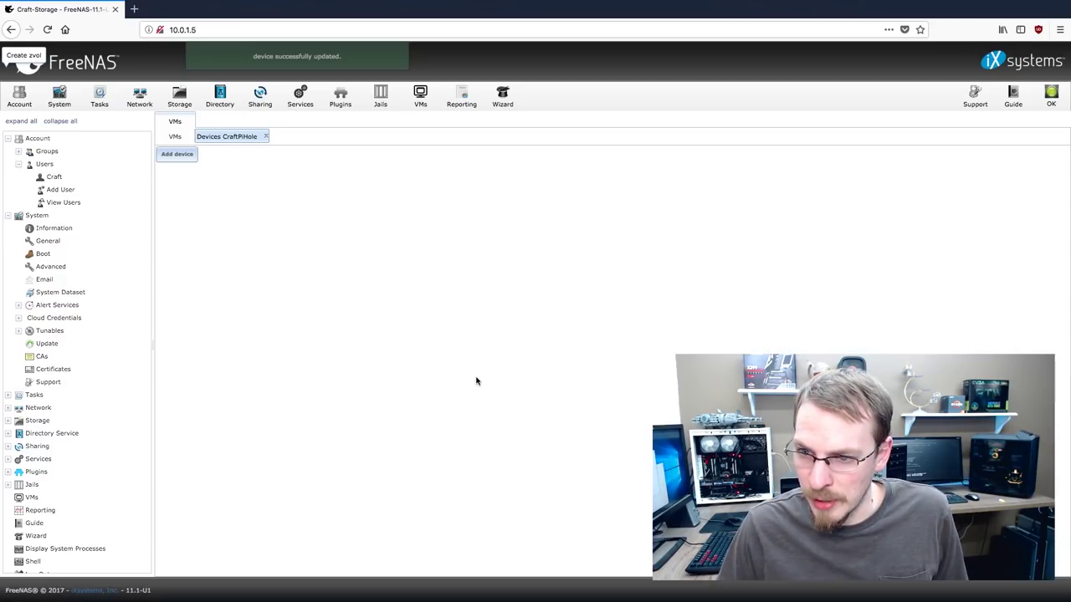
Add a CD-ROM device to CraftPiHole using the Ubuntu 16.04.3 server ISO from /mnt/RAID5/Storage
click(189, 156)
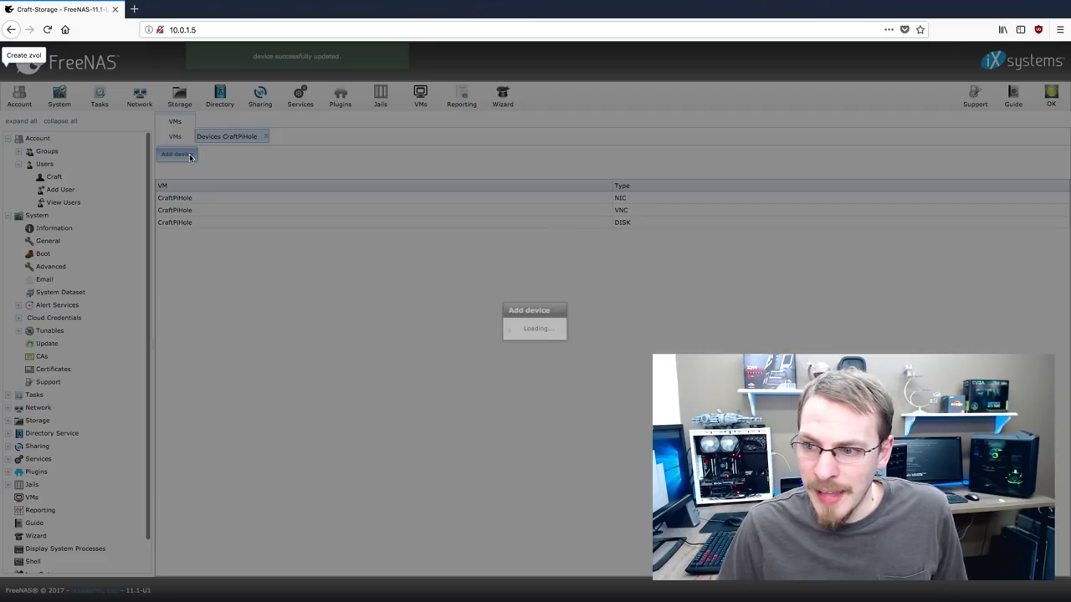
click(559, 312)
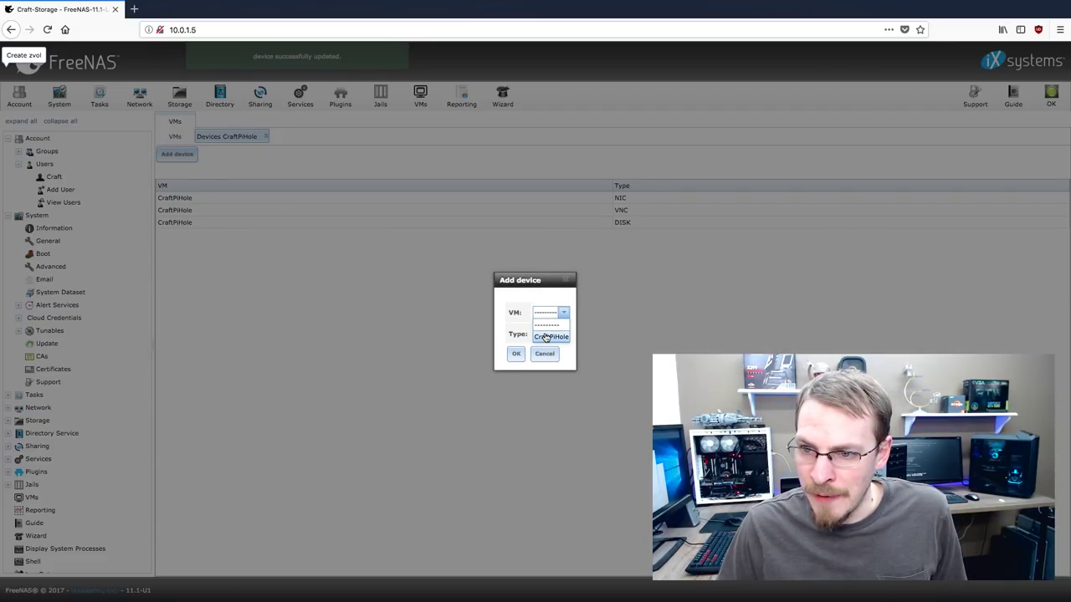
click(546, 336)
click(548, 334)
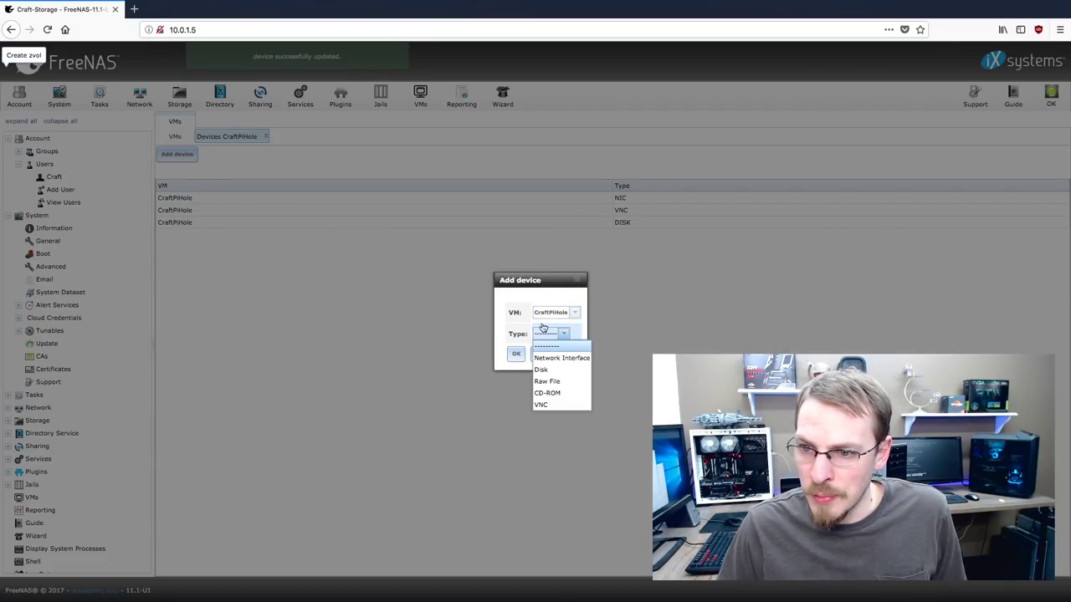
click(561, 393)
click(682, 352)
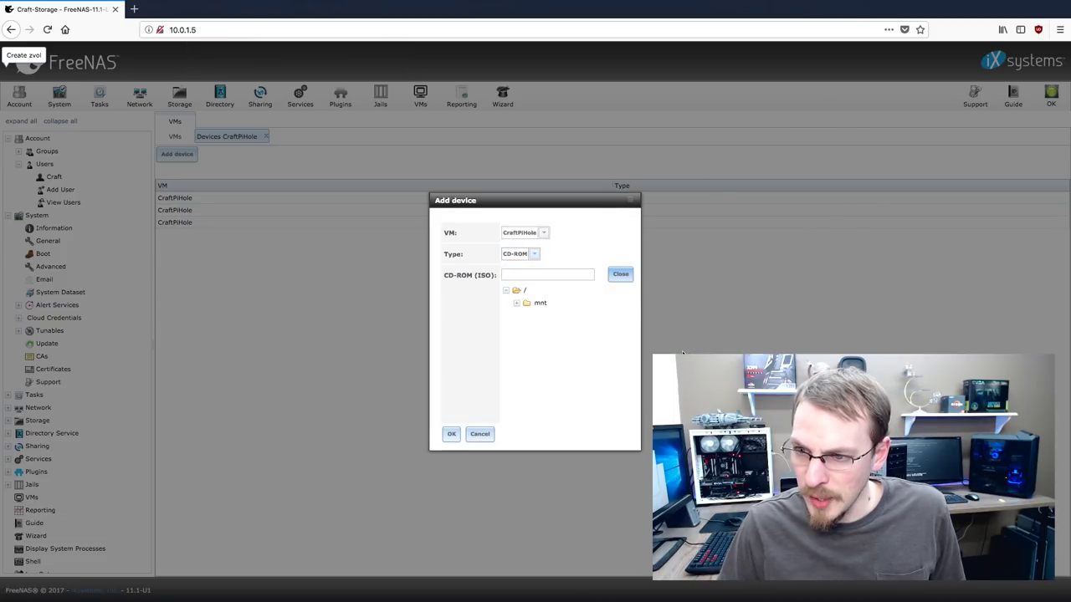
click(516, 303)
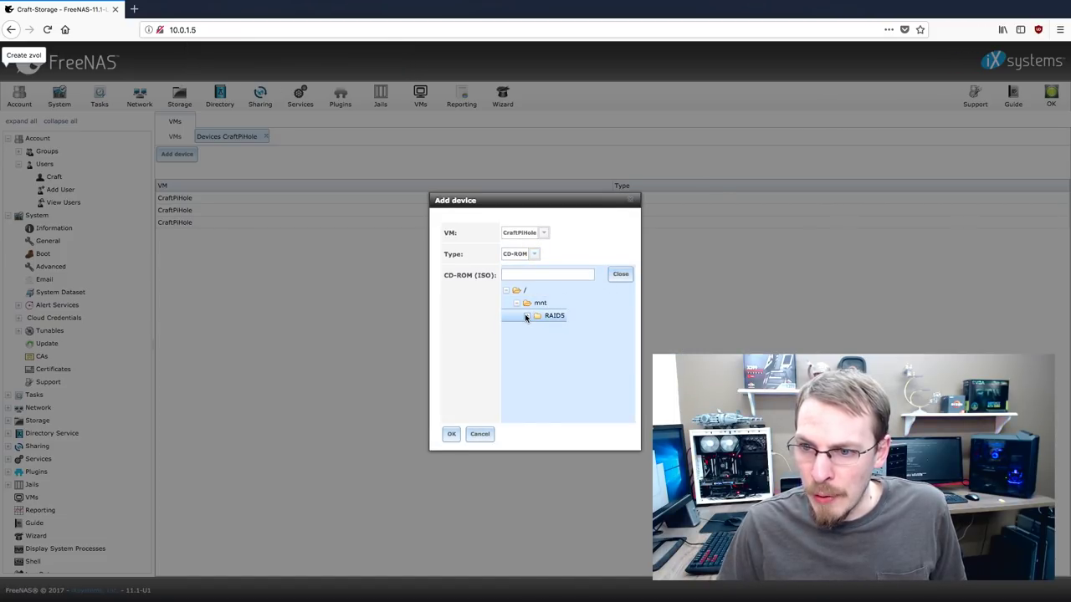
click(526, 317)
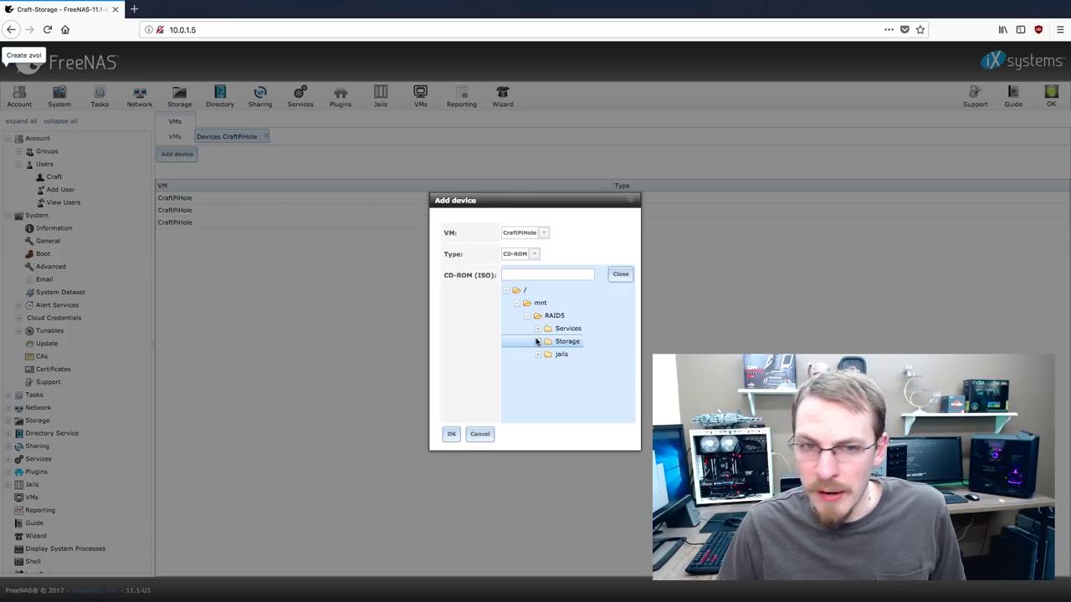
click(537, 341)
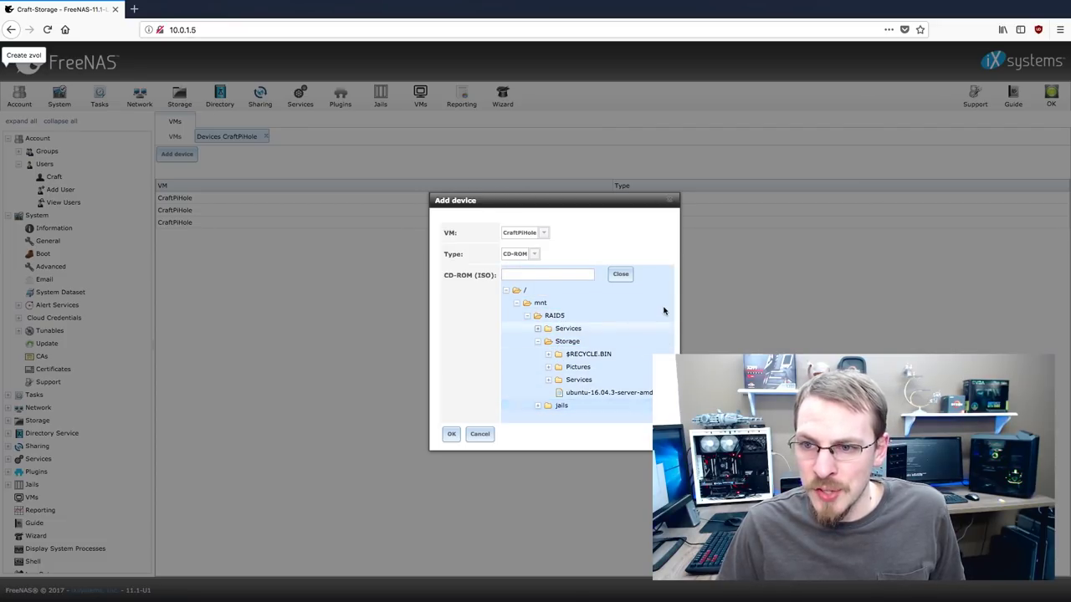
click(596, 392)
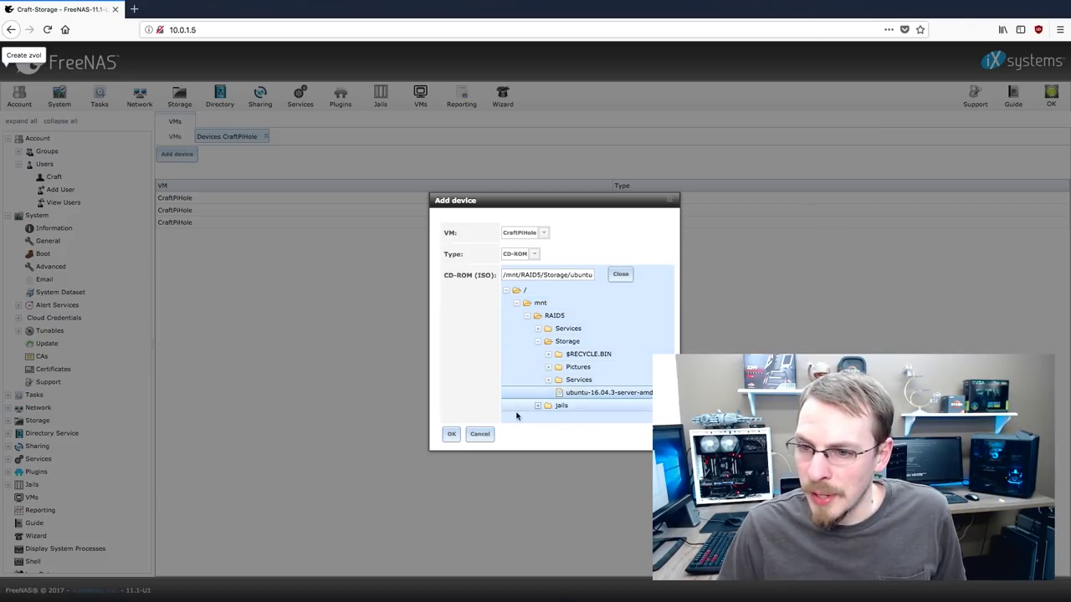
click(452, 433)
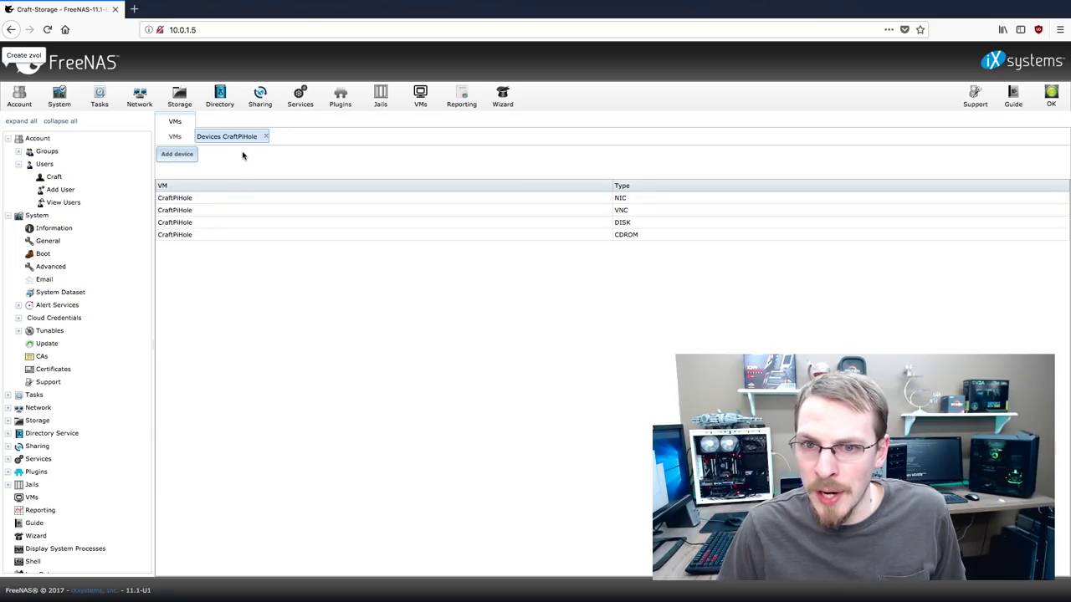
Start the CraftPiHole VM and confirm it
click(173, 136)
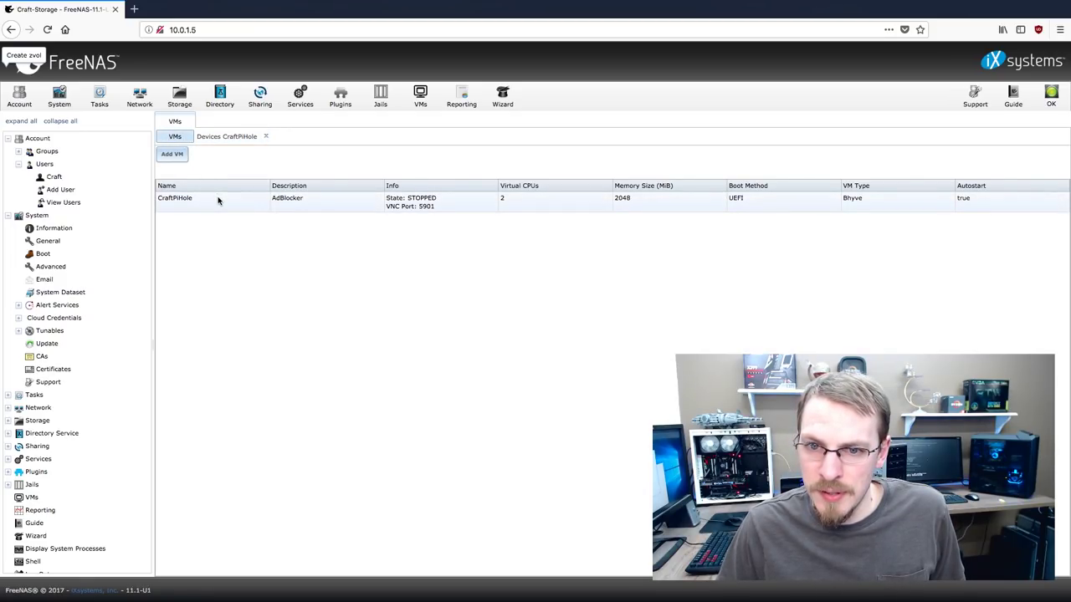
click(217, 199)
click(259, 562)
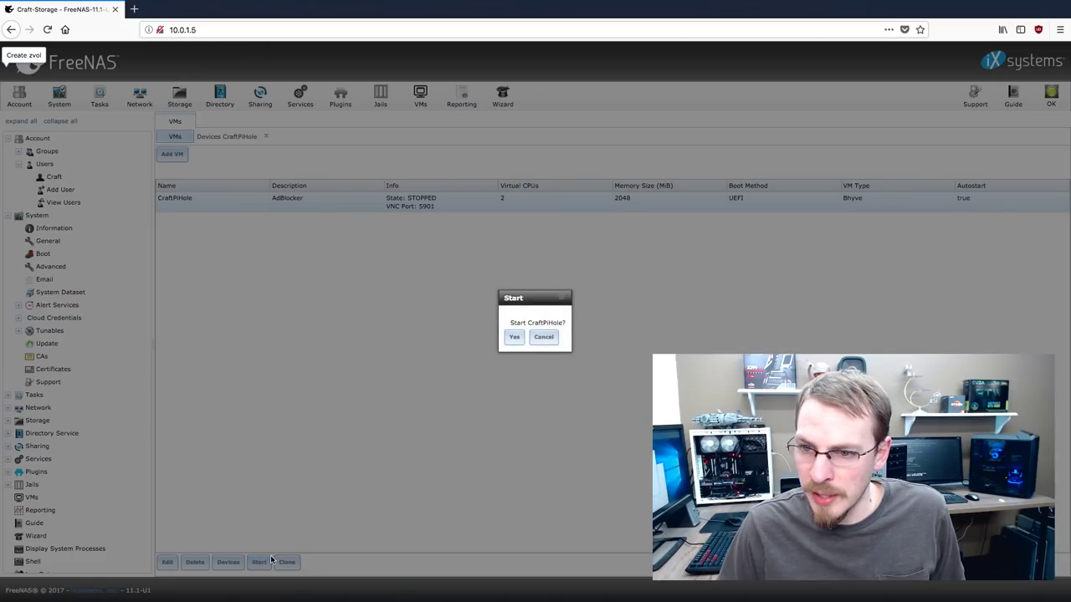
click(515, 337)
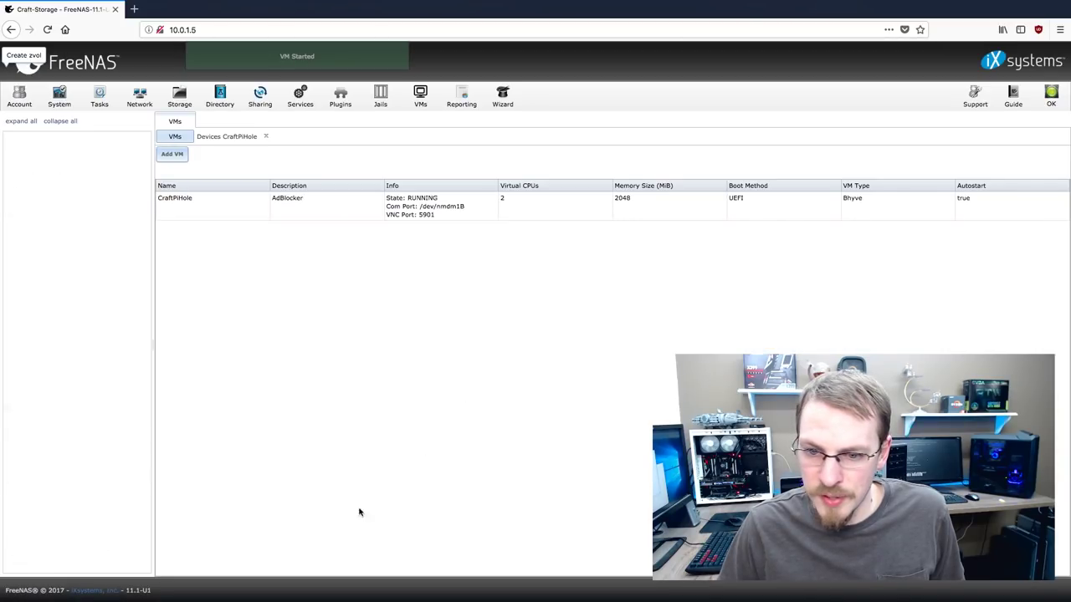
Connect to CraftPiHole's console through web VNC in a new tab
click(232, 201)
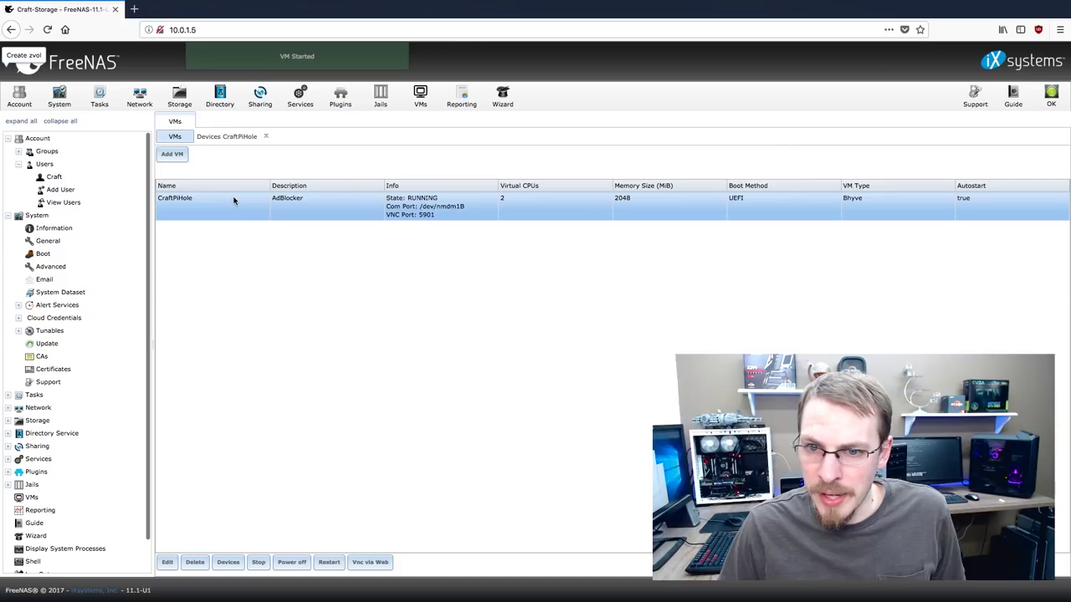
click(370, 563)
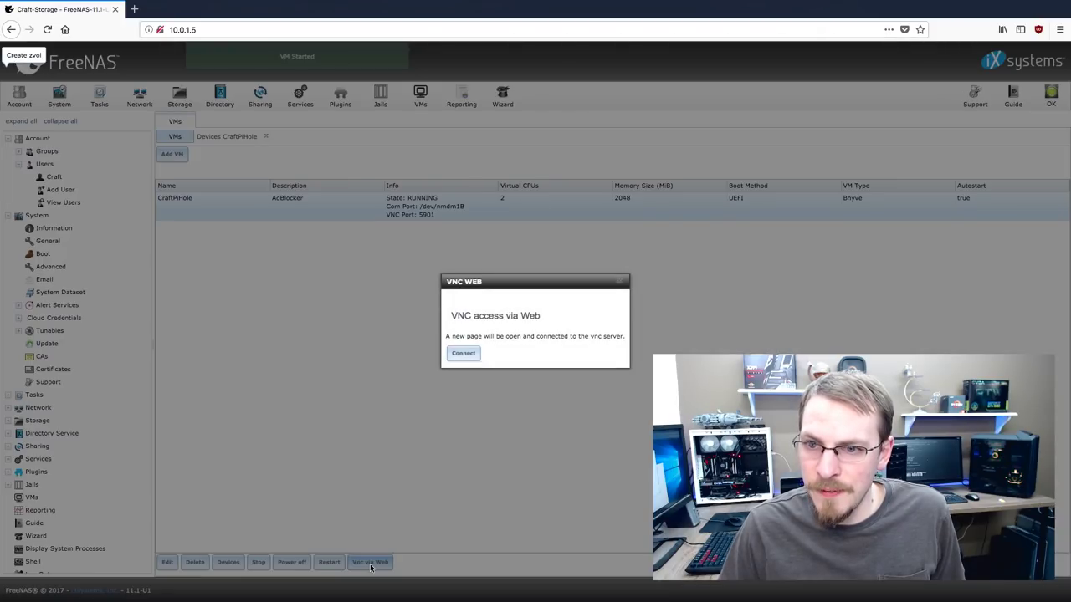
click(461, 355)
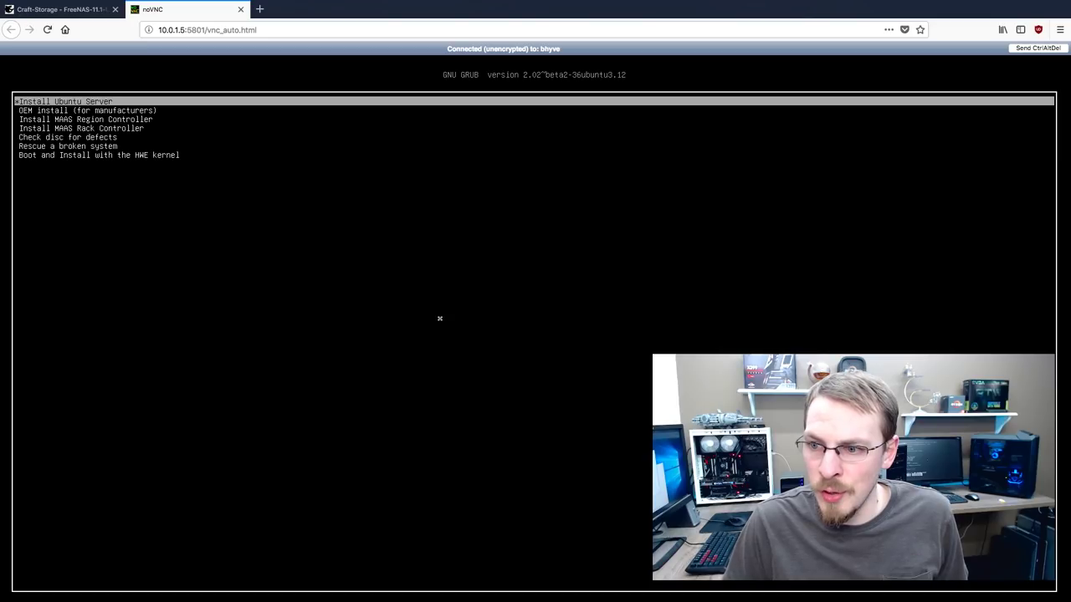
Boot Install Ubuntu Server and accept English, United States and the English (US) keyboard
key(Return)
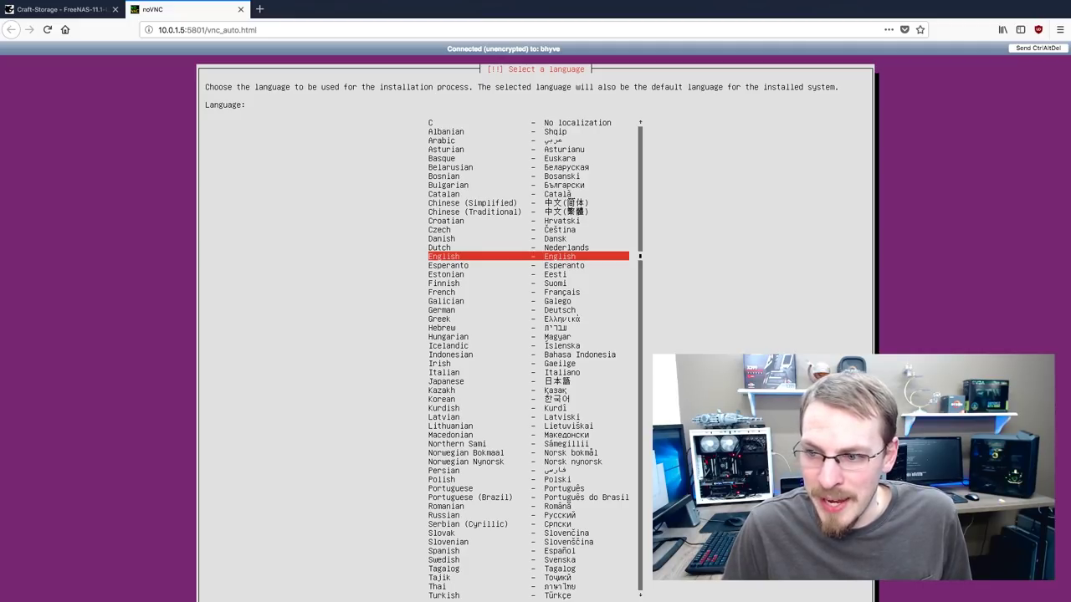
key(Return)
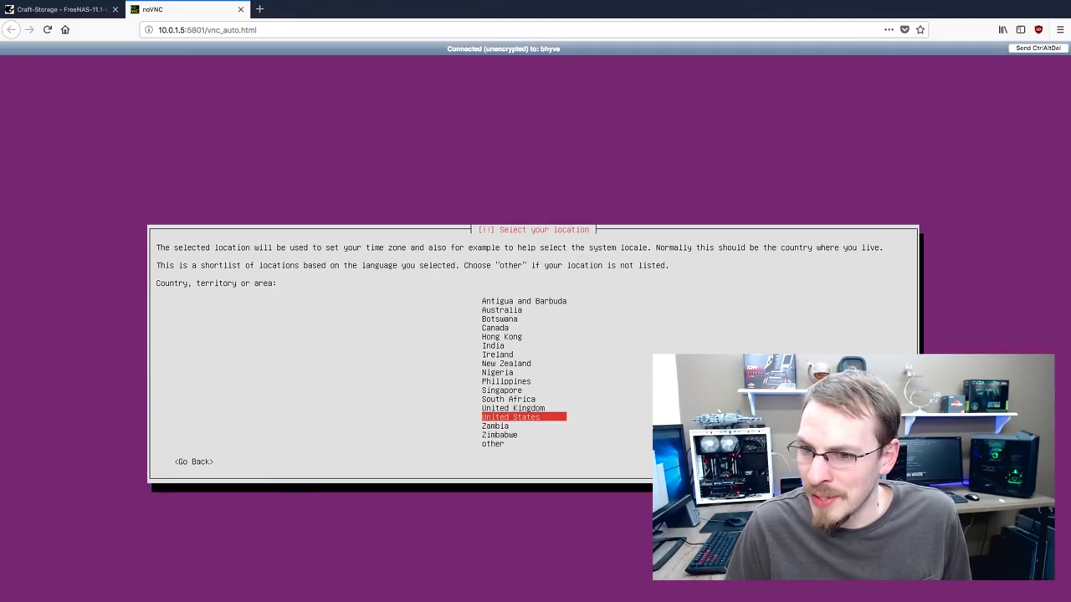
key(Return)
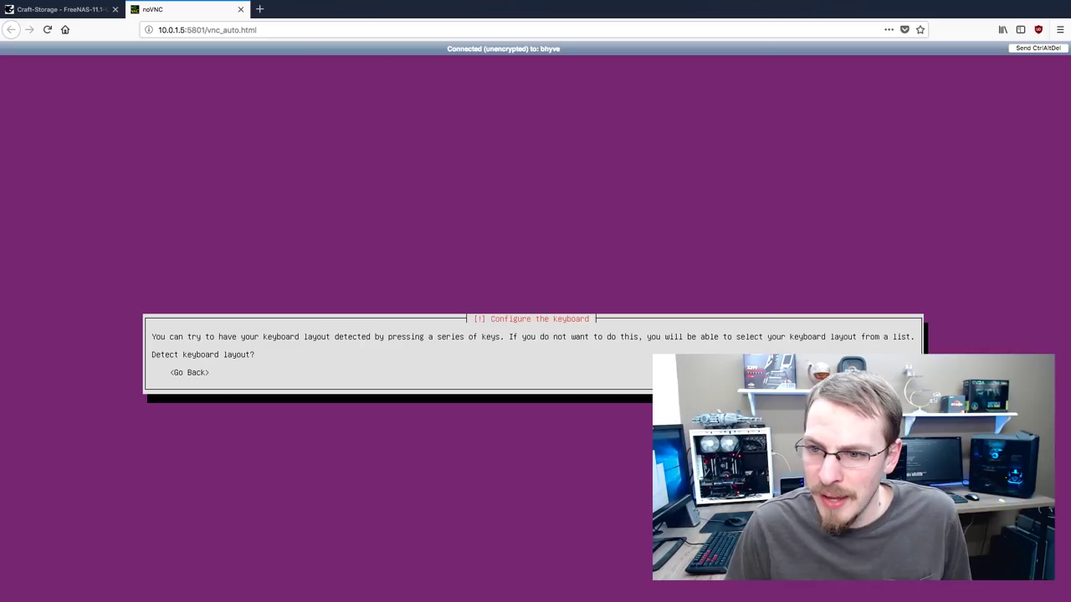
key(Return)
key(Return)
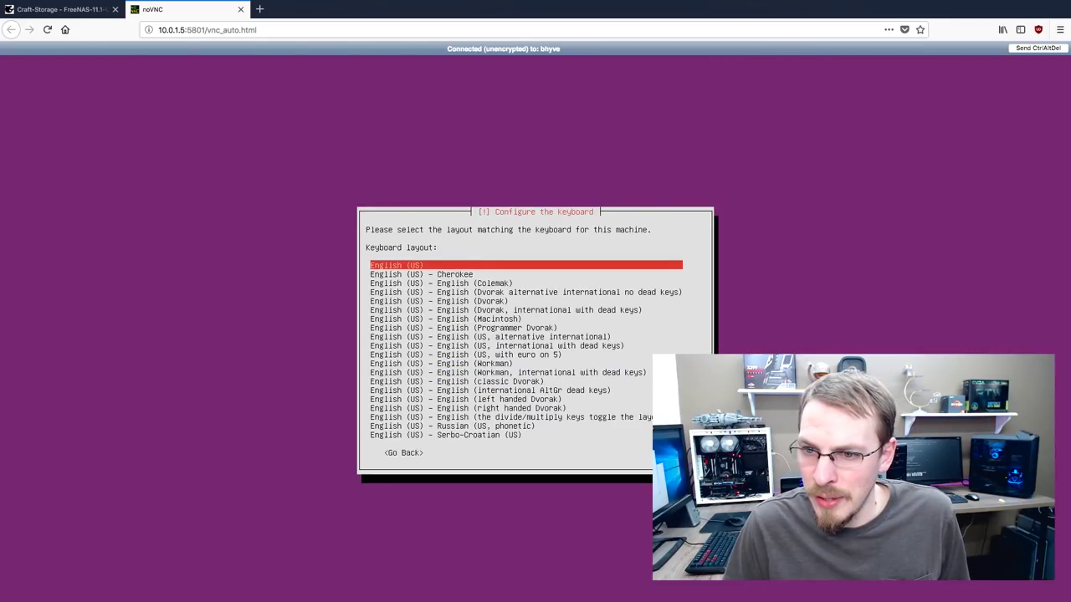
key(Return)
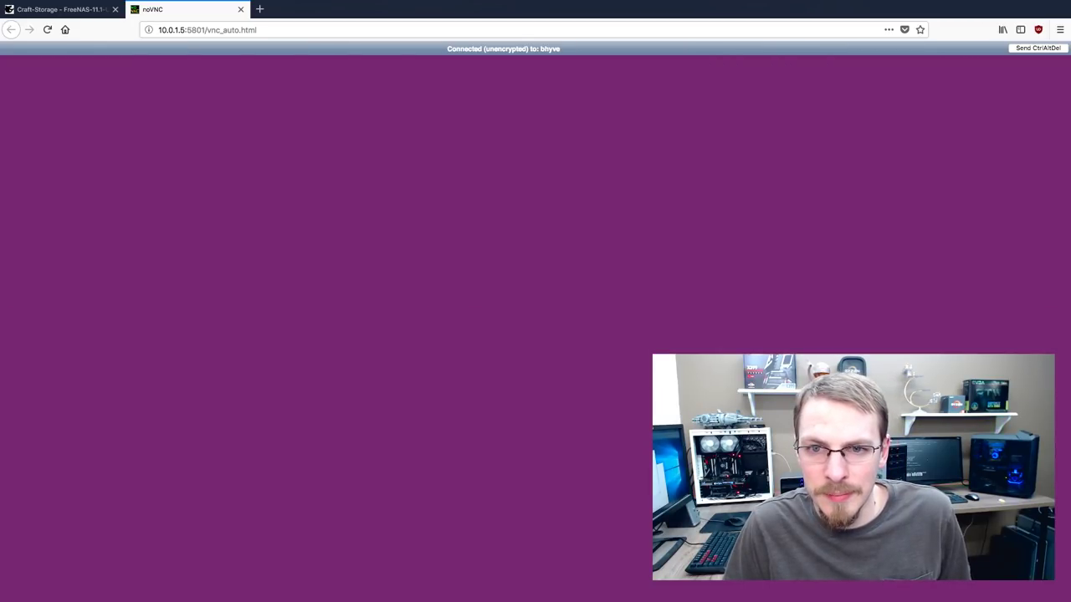
Set the hostname to Craft-PiHole
key(BackSpace)
key(BackSpace)
key(BackSpace)
key(BackSpace)
key(BackSpace)
key(BackSpace)
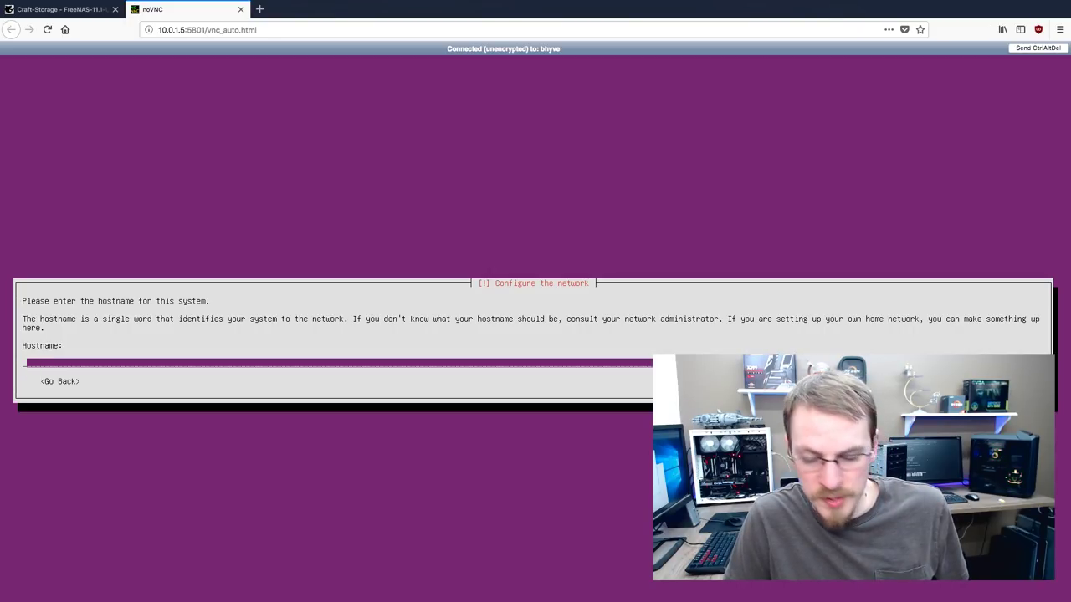
text(Craft-)
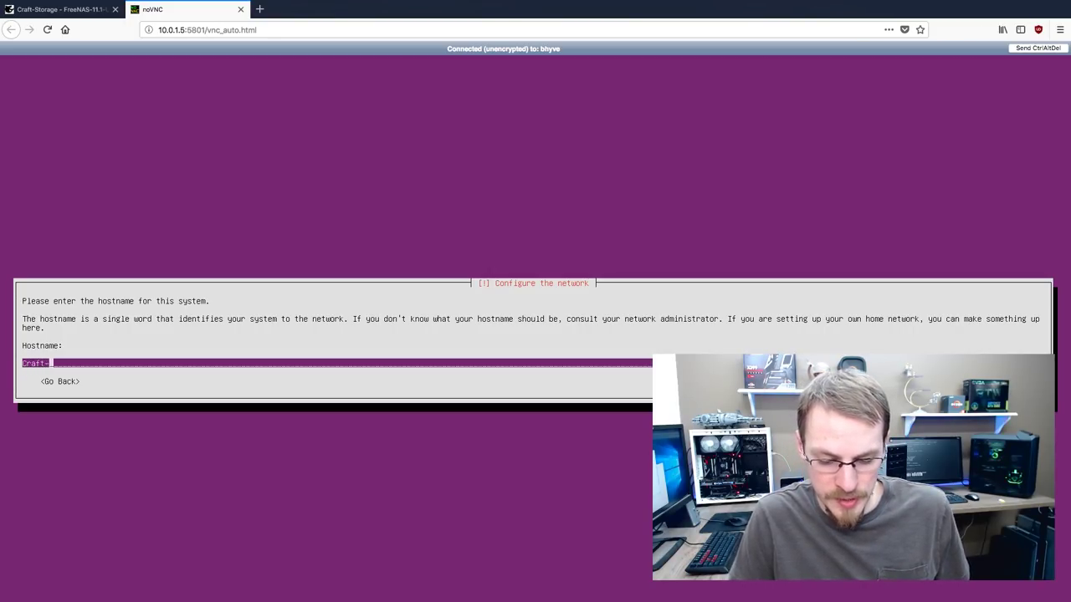
text(PlHo)
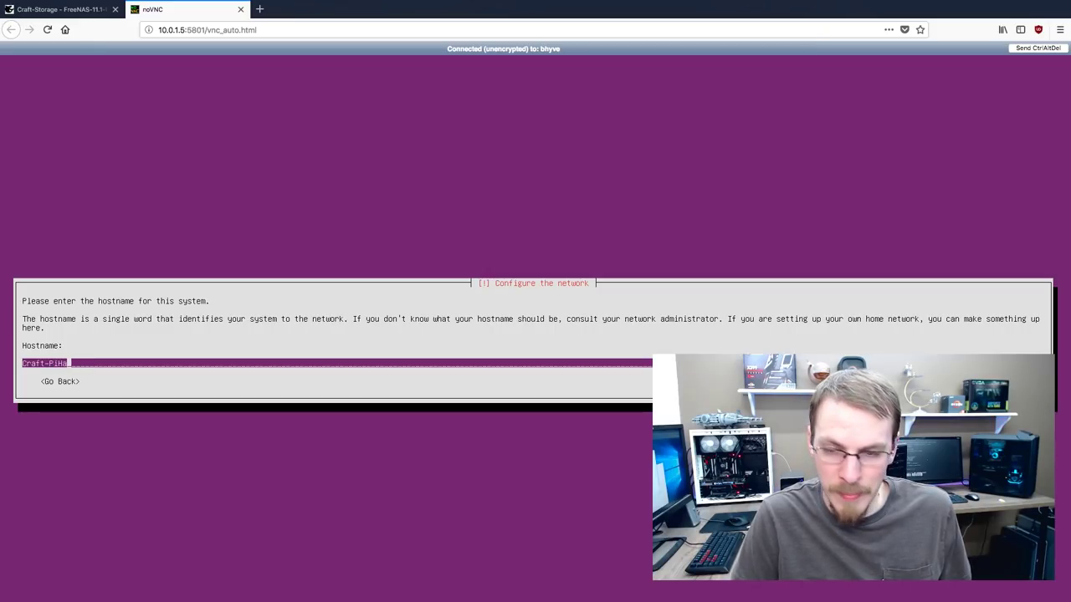
key(BackSpace)
text(ole)
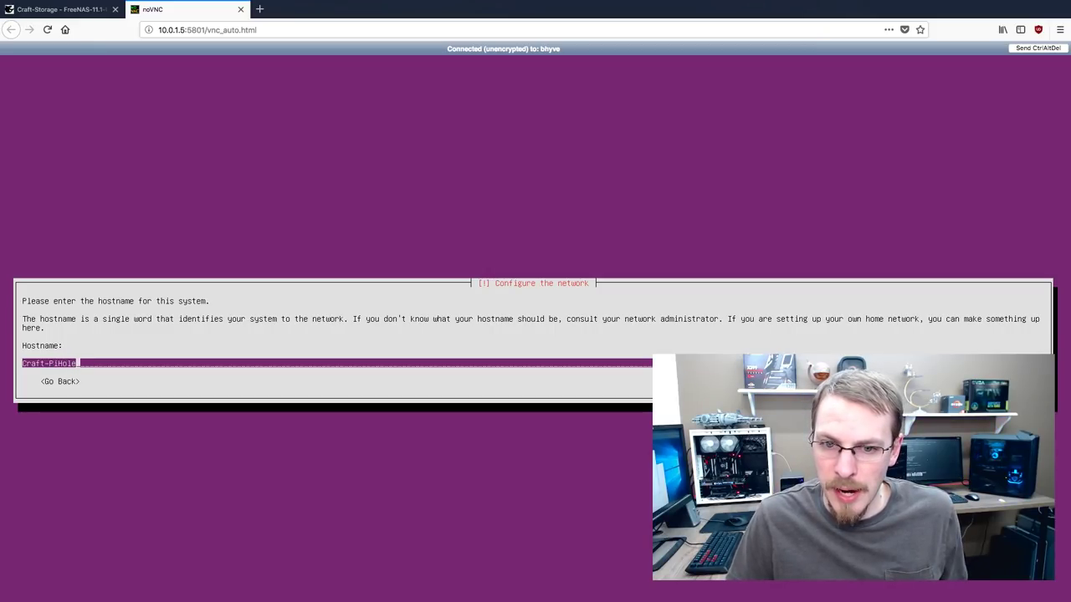
key(Return)
Create user administrator with a password, answer home encryption, and accept the detected time zone
text(administ)
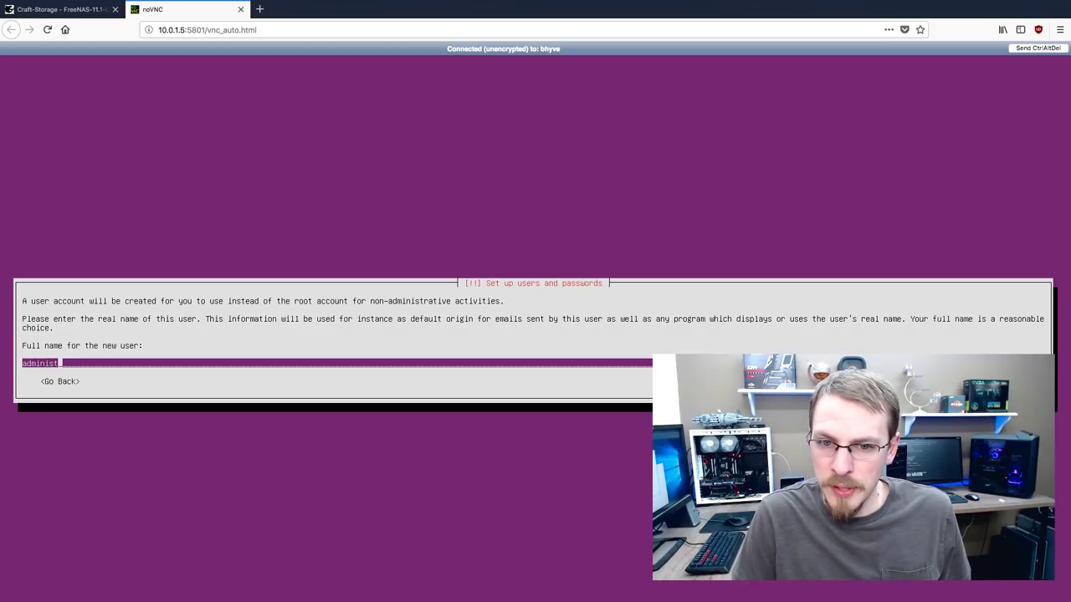
text(rator)
key(Return)
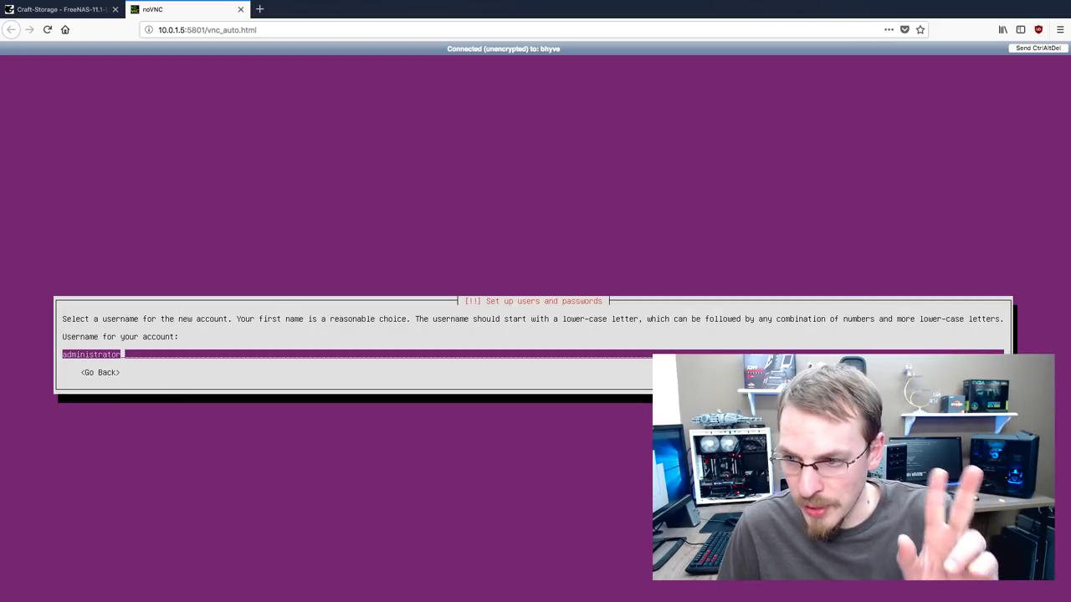
key(Return)
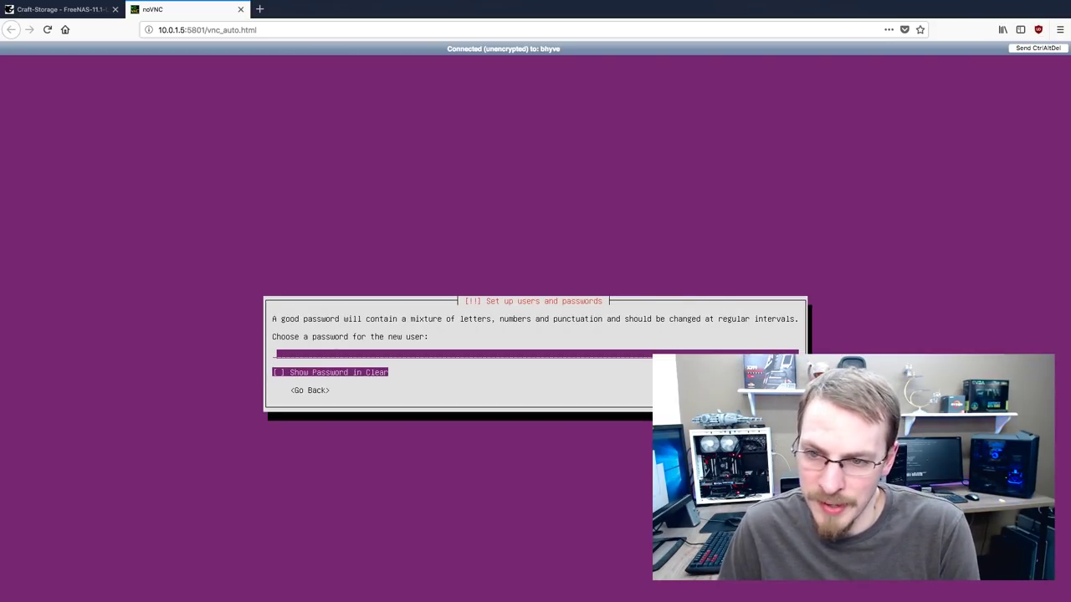
text(************)
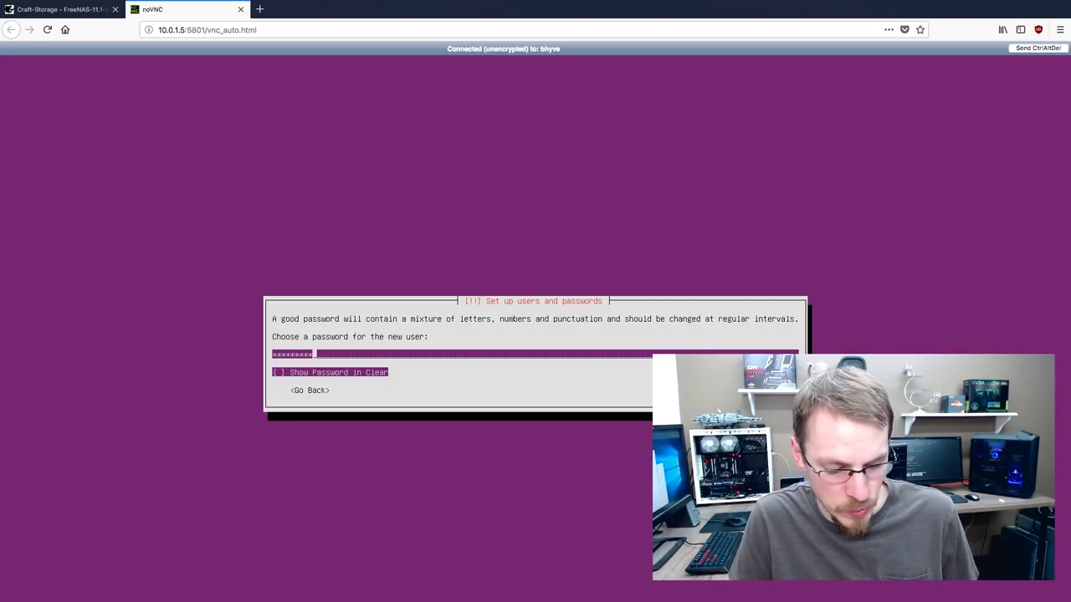
text(**)
key(Return)
key(Return)
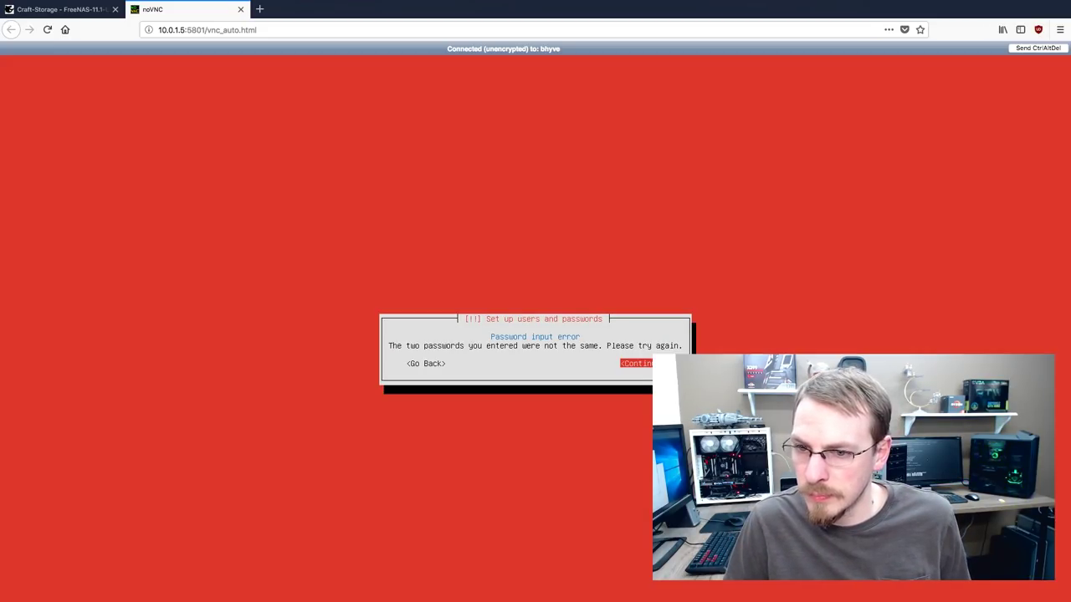
key(Return)
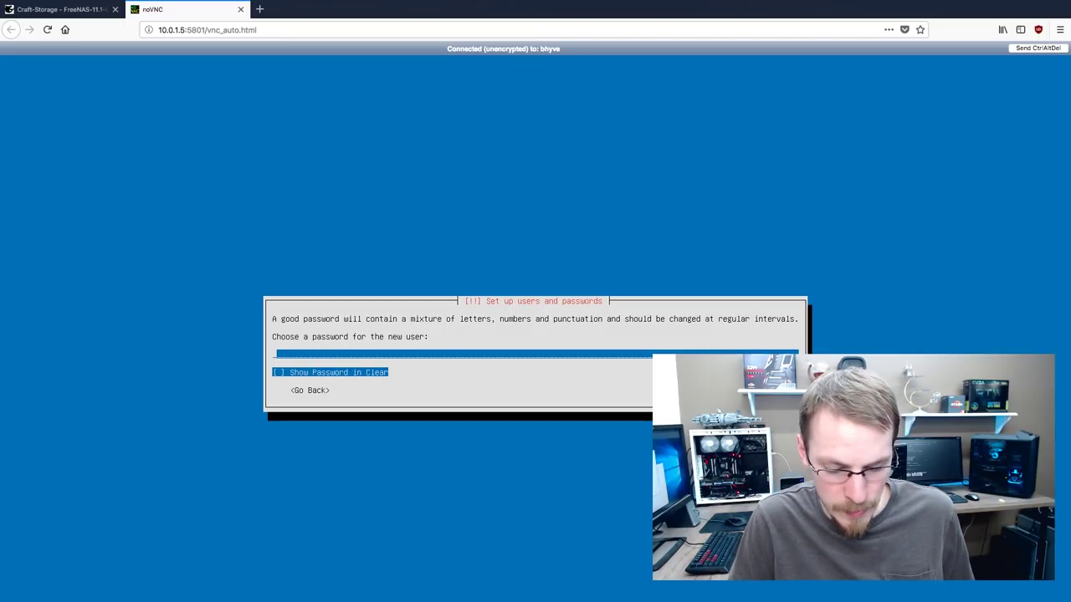
text(********)
key(Return)
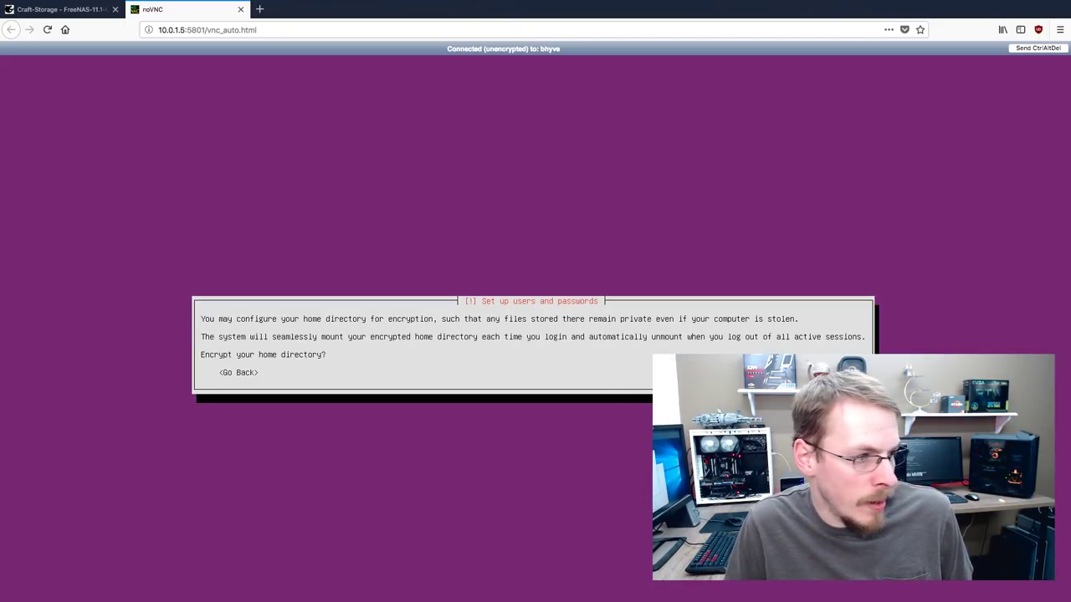
key(Return)
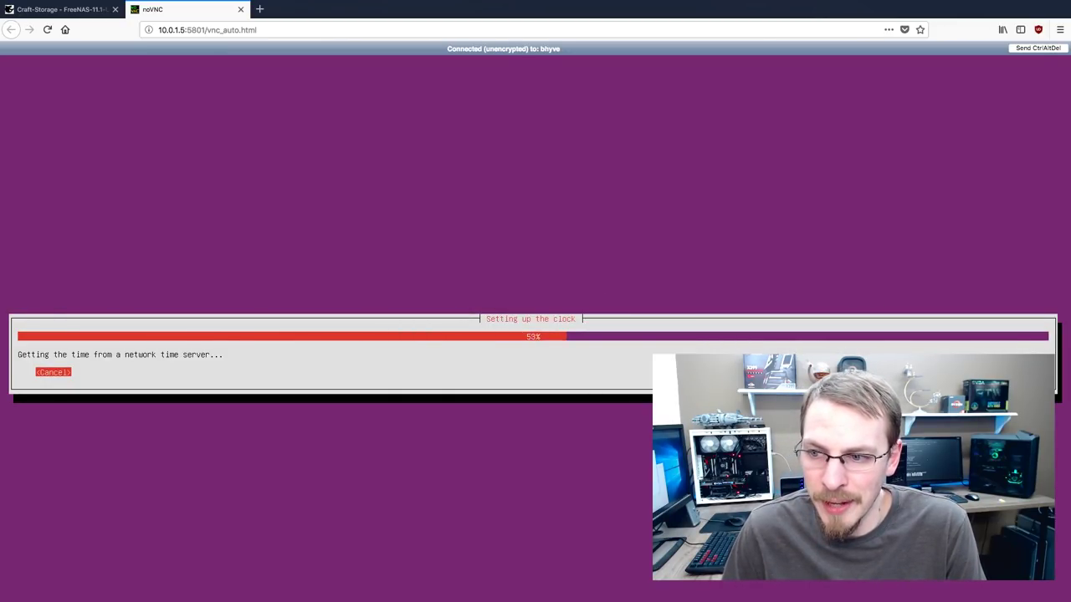
key(Return)
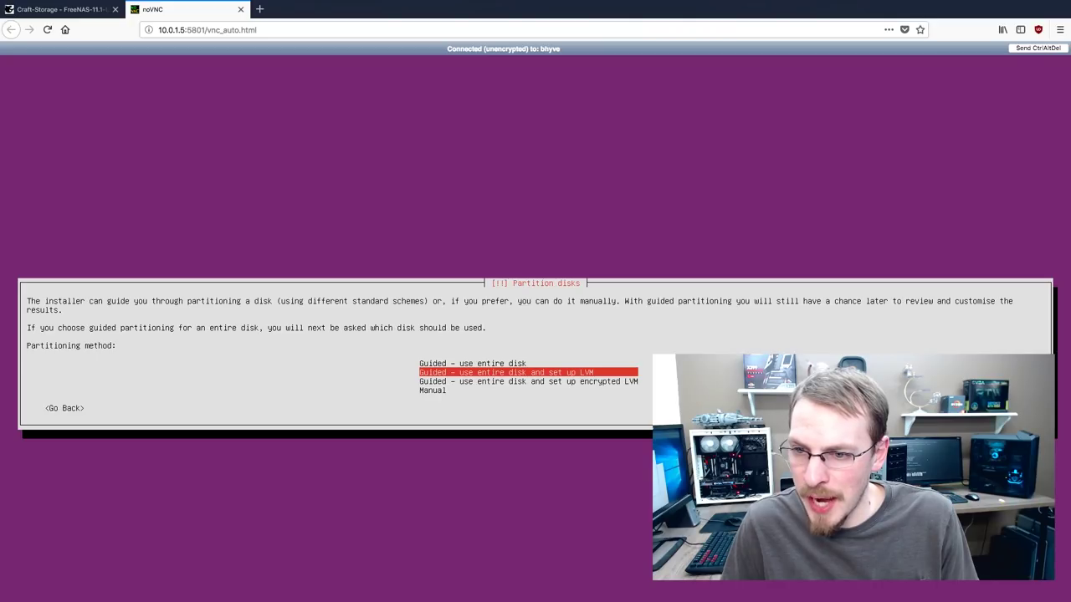
Partition the 64.4 GB disk with guided whole-disk LVM and write the changes
key(Return)
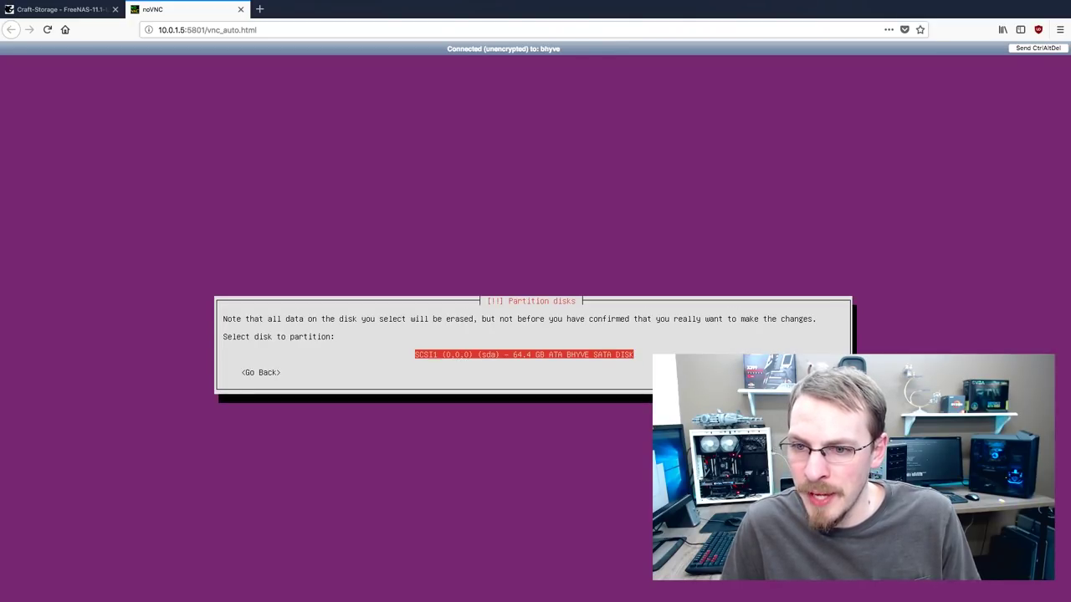
key(Return)
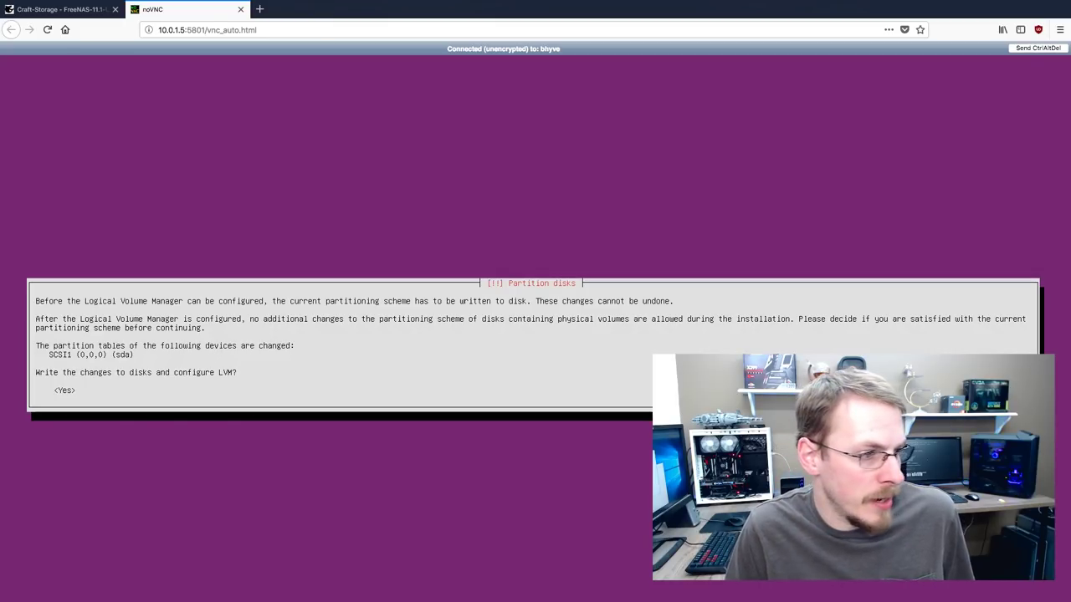
key(Left)
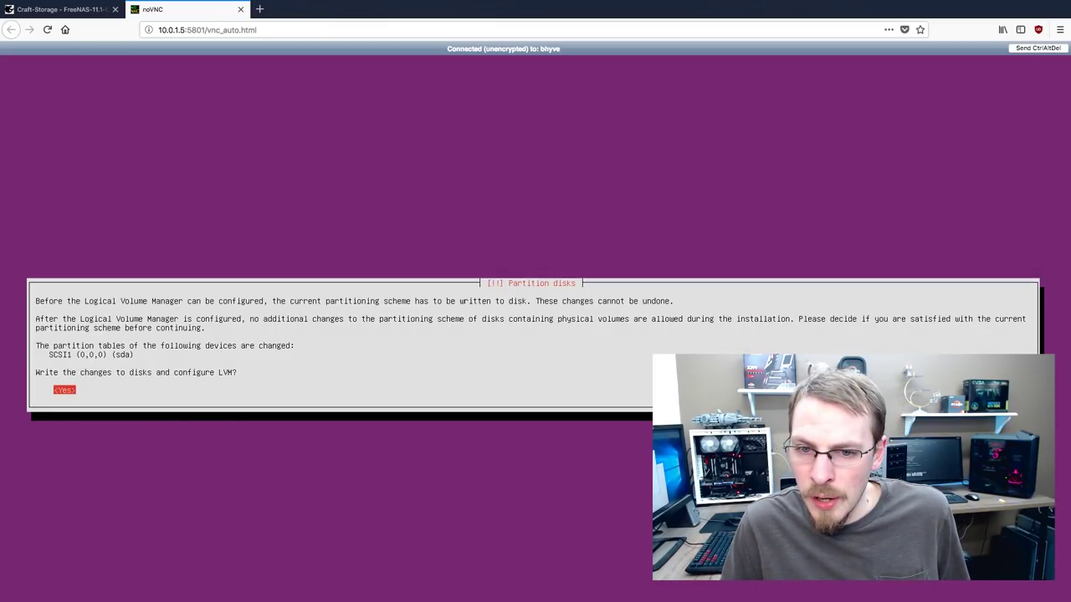
key(Return)
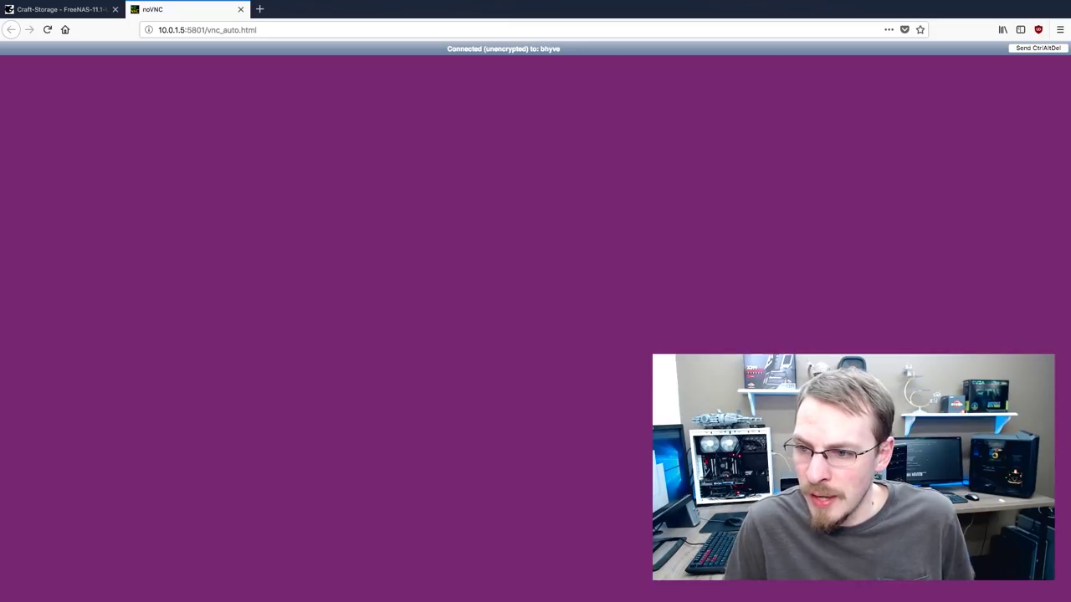
key(Return)
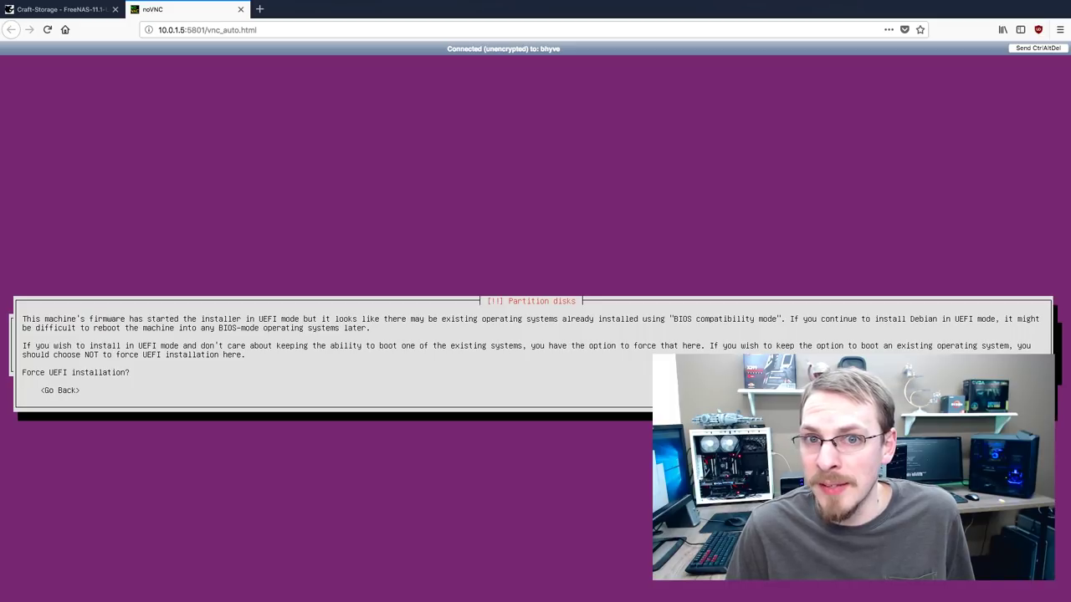
key(Return)
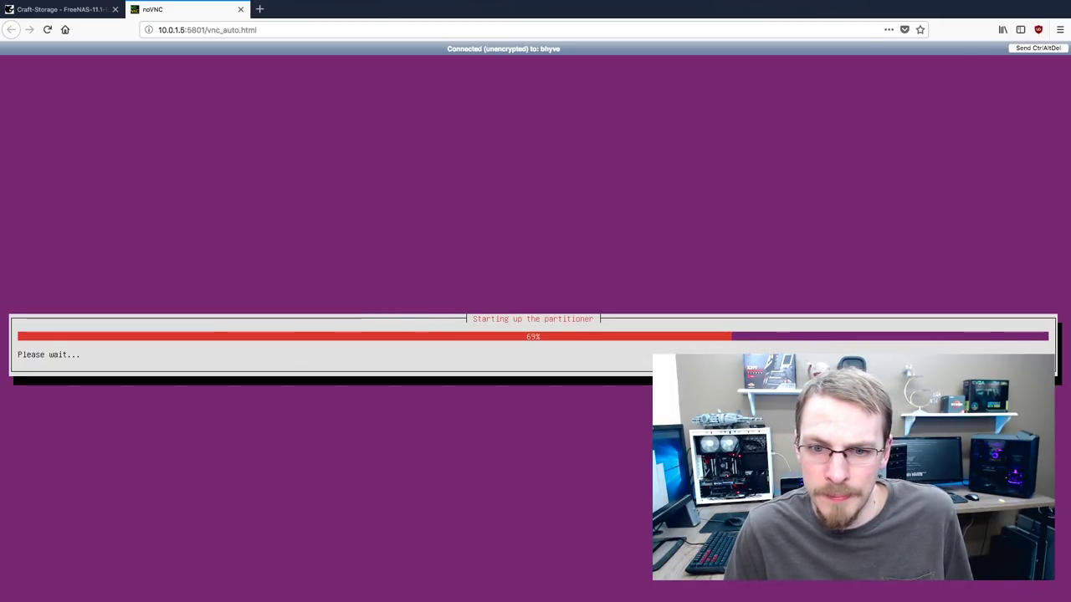
key(Return)
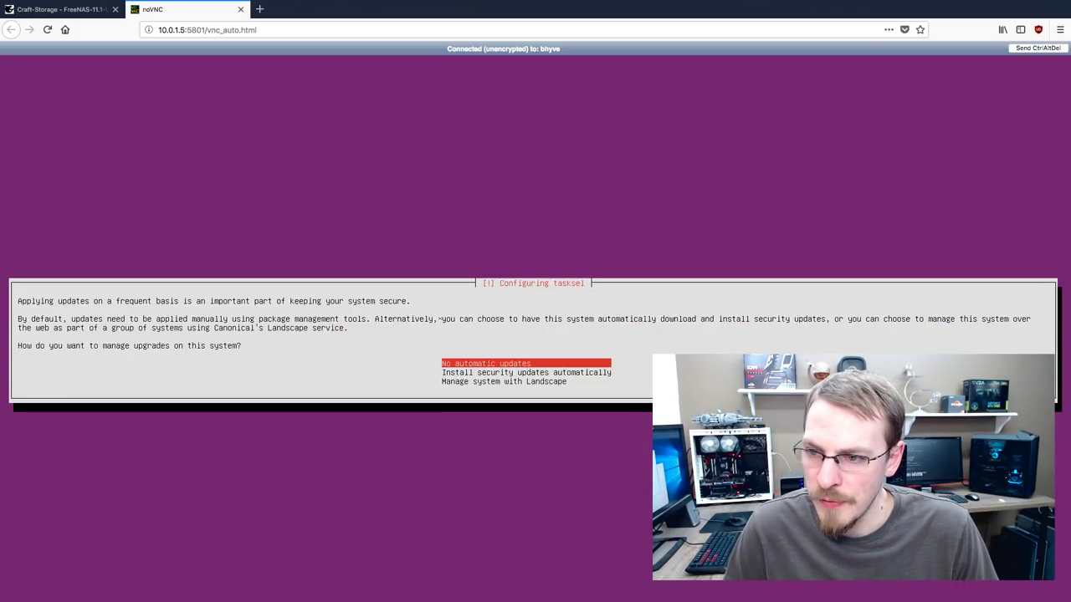
Choose automatic security updates and add OpenSSH server to the installed software
key(Down)
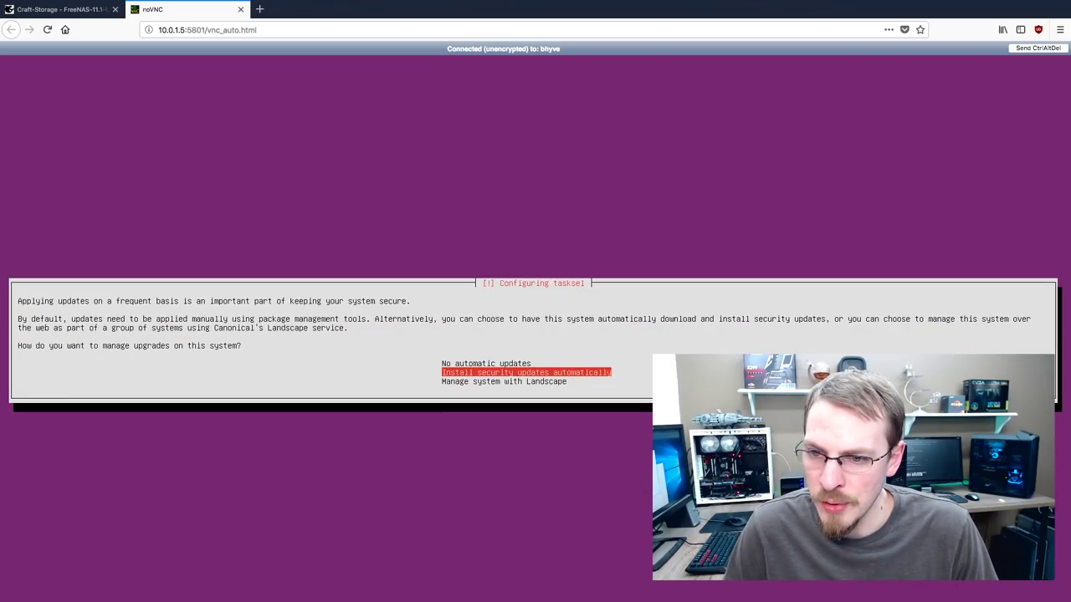
key(Return)
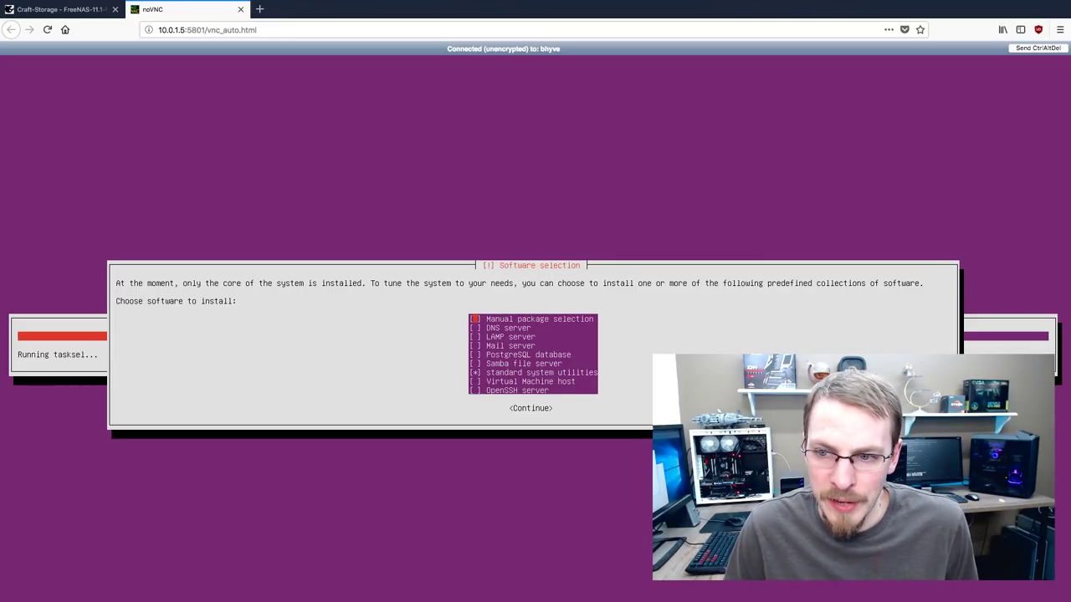
key(Down)
key(Down)
key(Down)
key(Down)
key(Down)
key(Down)
key(Down)
key(Down)
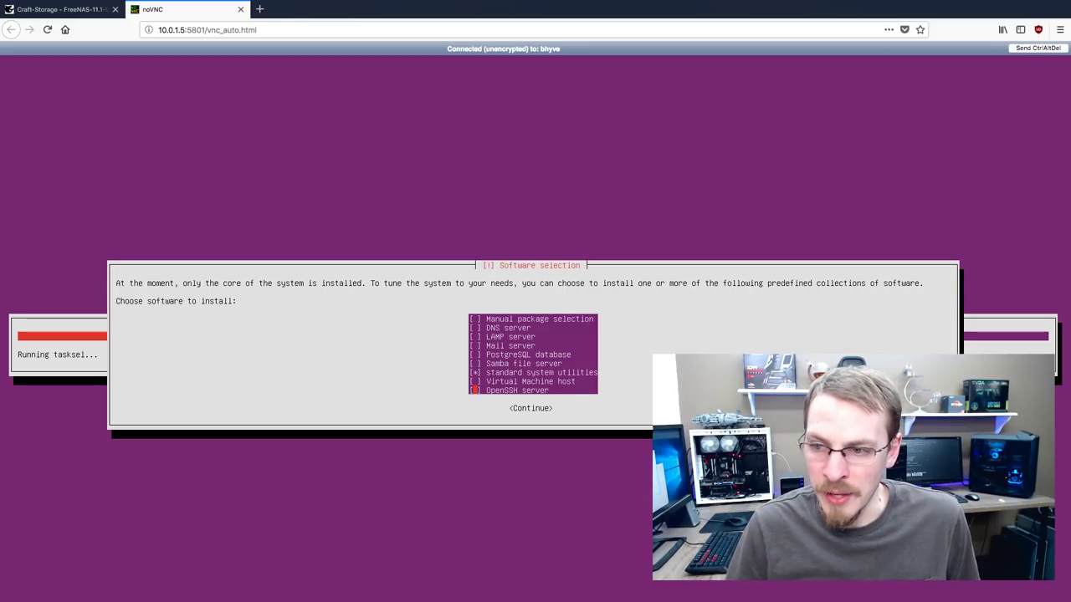
key(Tab)
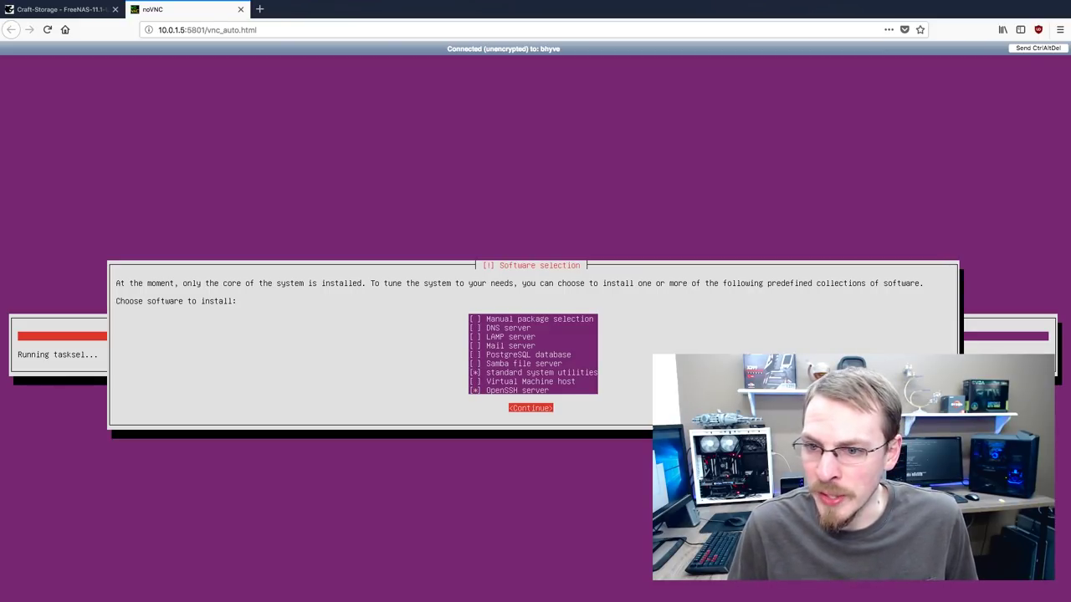
key(Return)
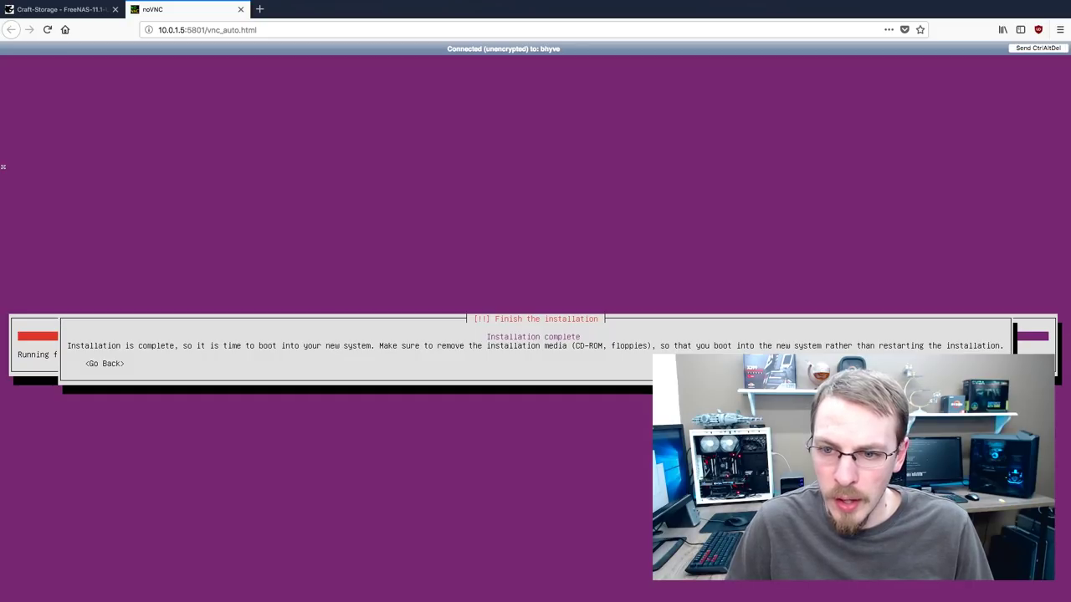
Reboot the freshly installed VM and reconnect via noVNC to the Craft-PiHole login prompt
key(Return)
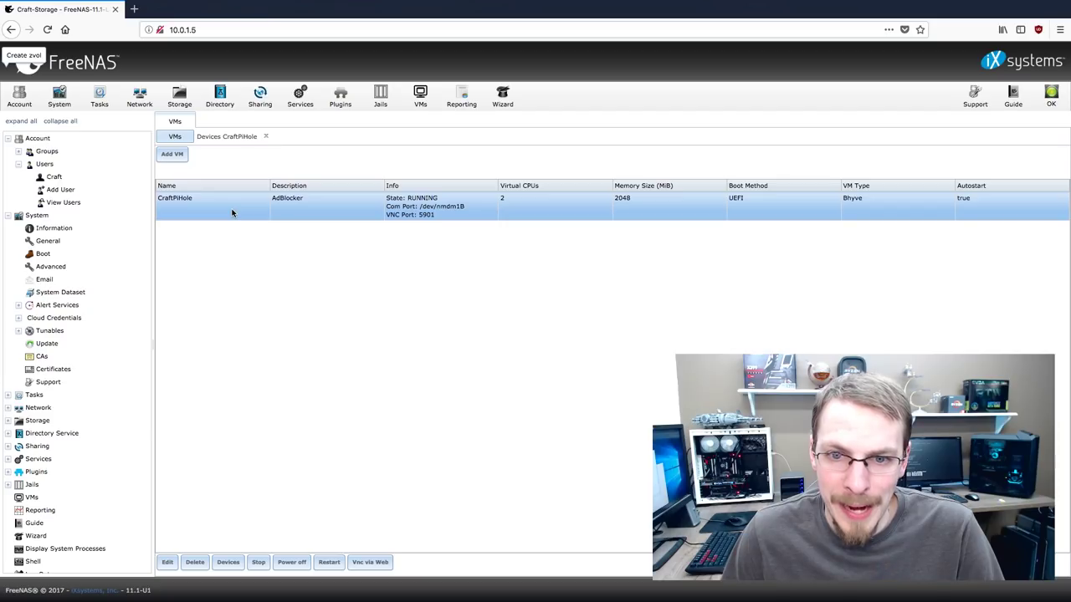
click(371, 563)
click(465, 353)
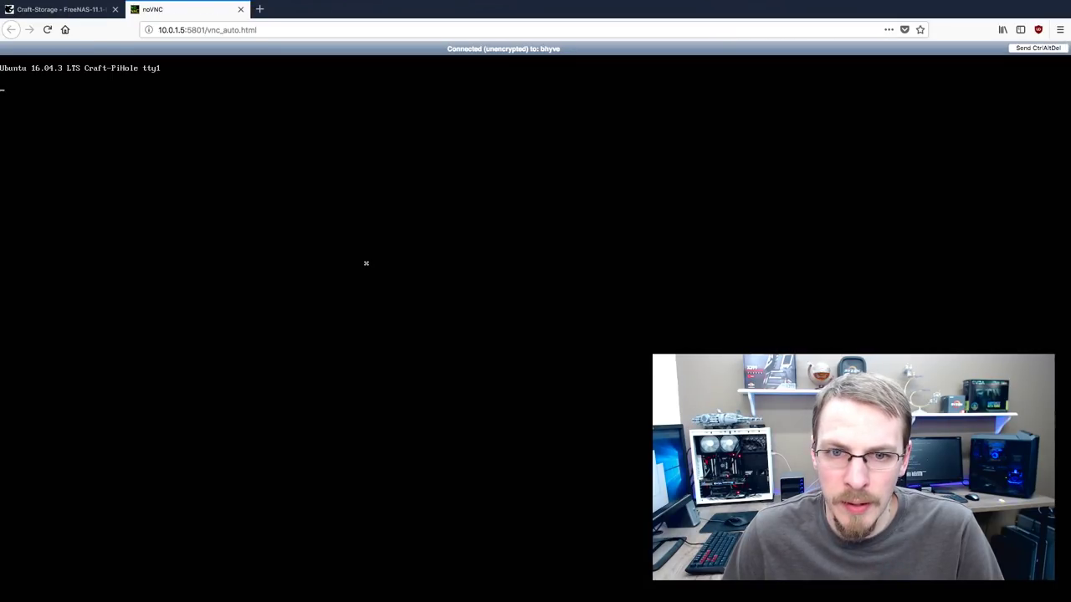
key(Return)
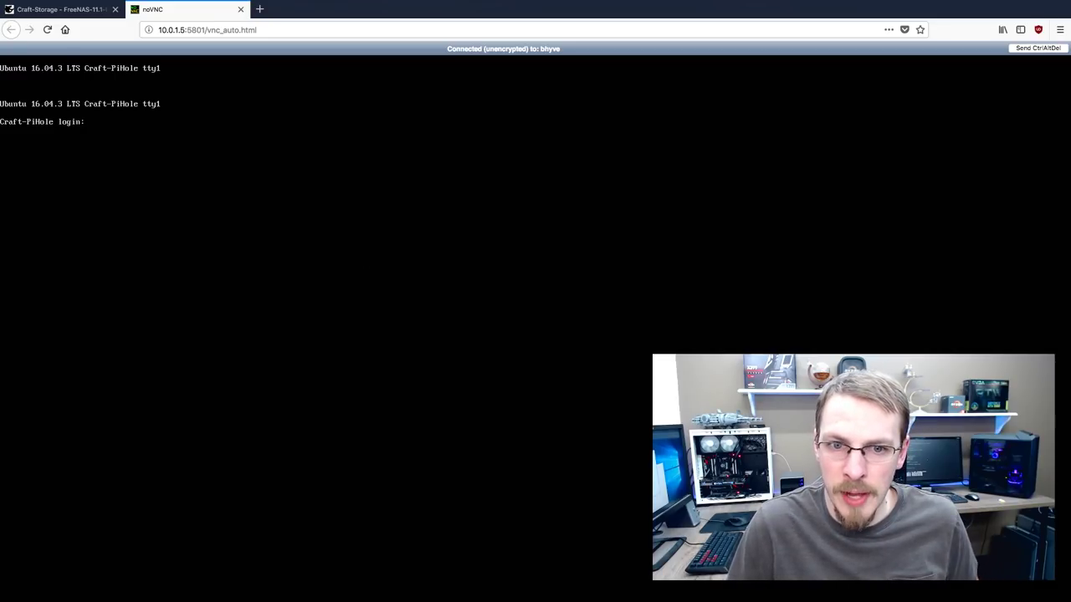
Log in to the console as the administrator user with the account password
text(administrator)
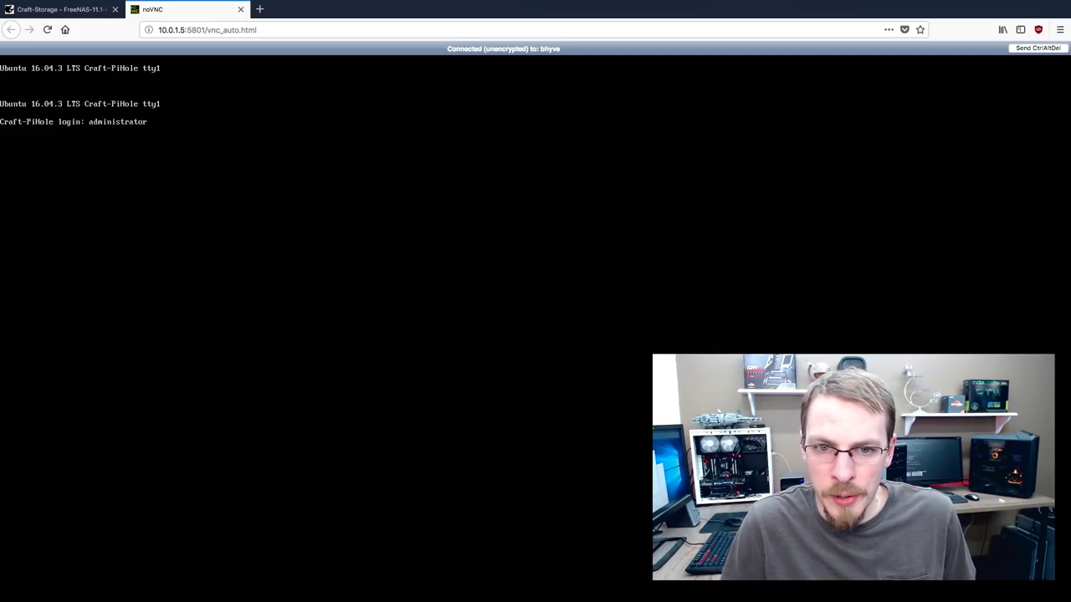
key(Return)
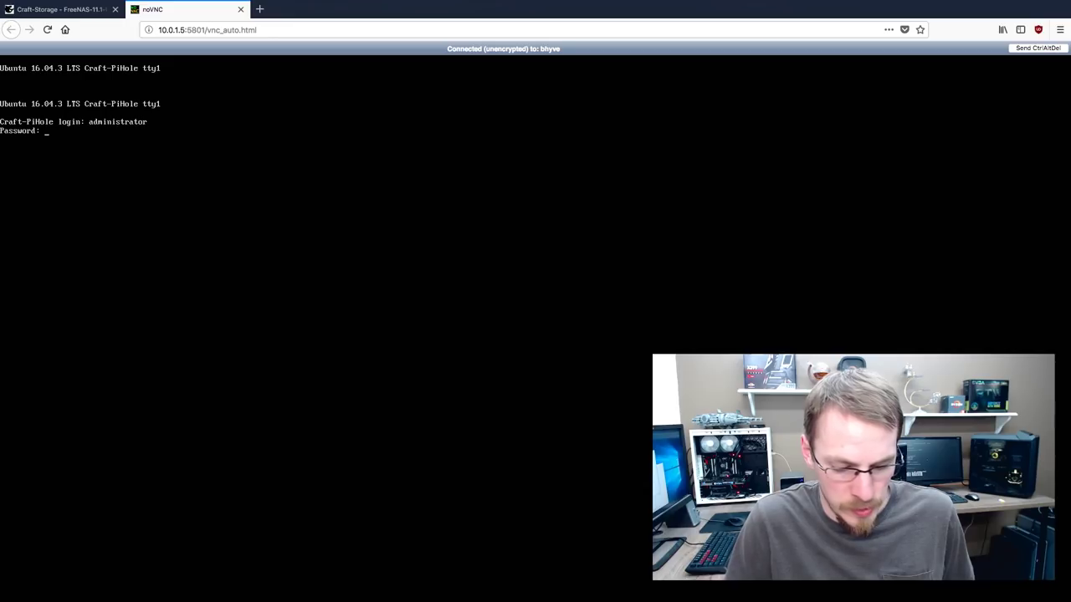
key(Return)
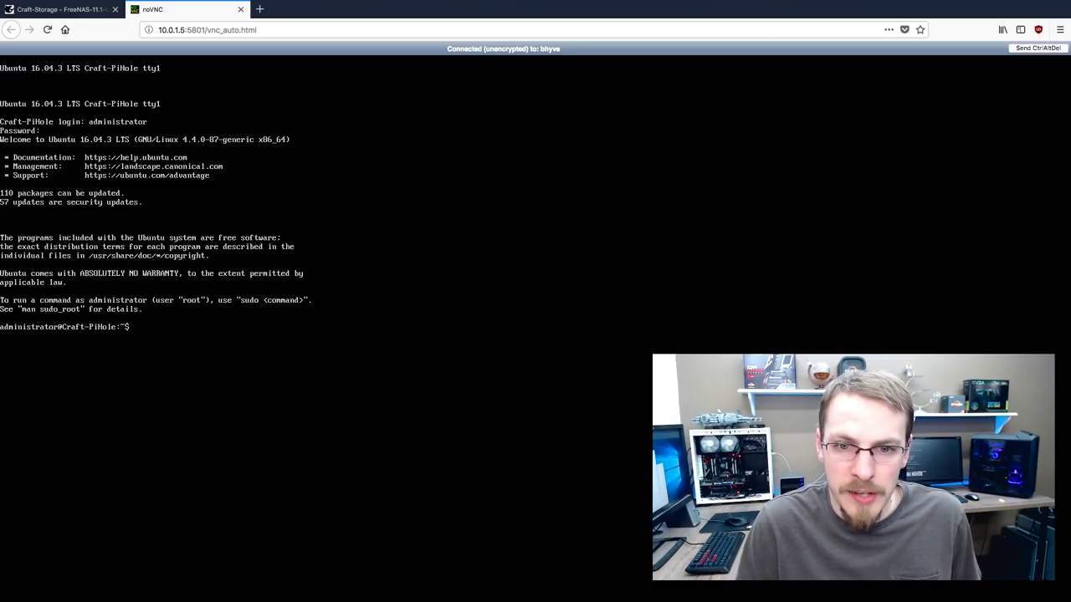
Run sudo apt-get update and authorize it with the sudo password
text(sudo)
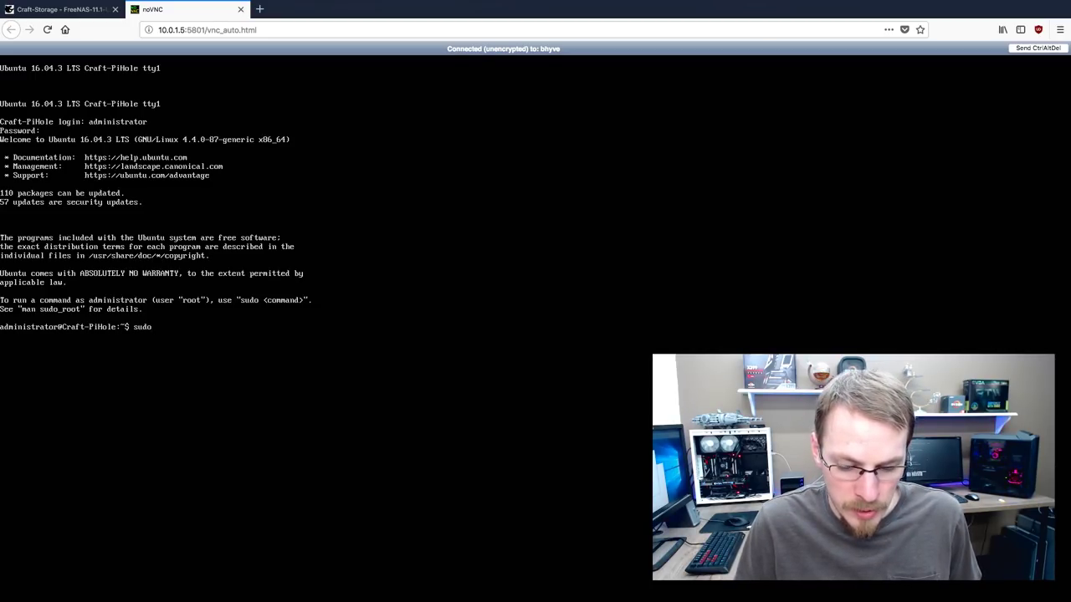
text( apt-)
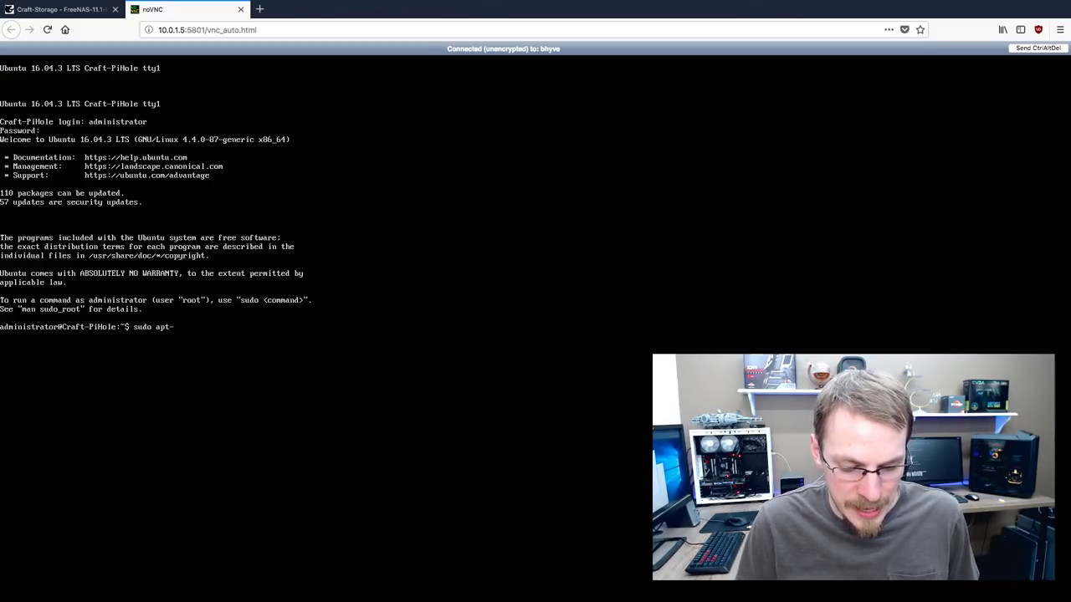
text(get update)
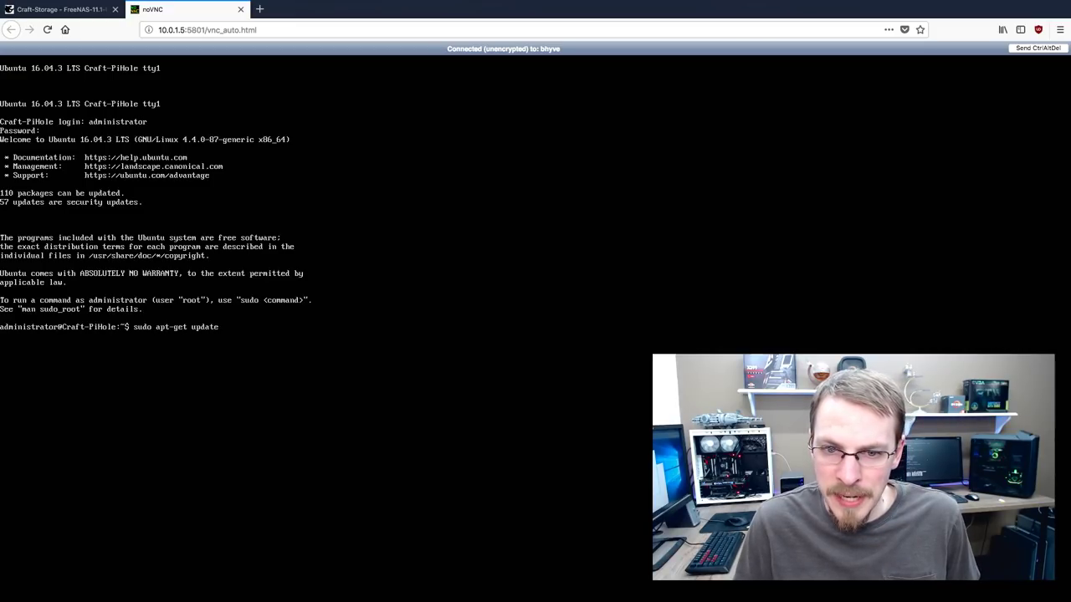
key(Return)
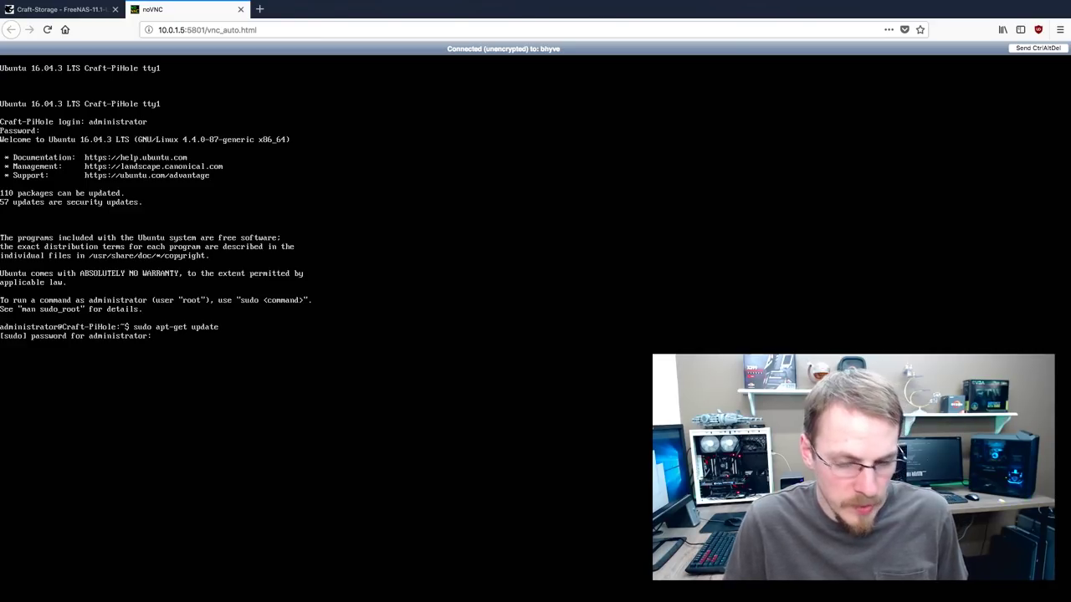
key(Return)
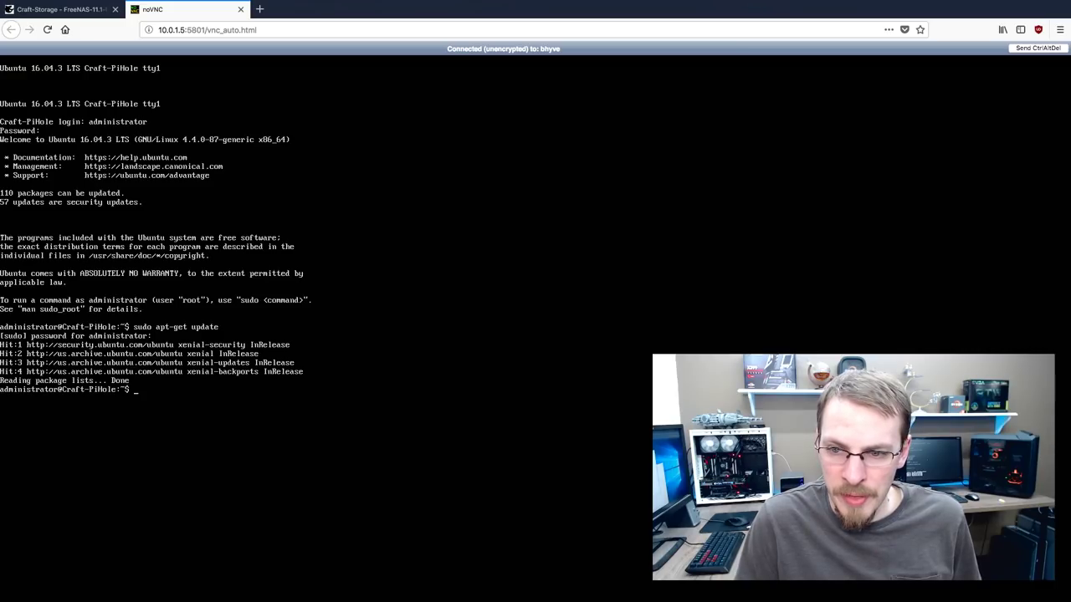
Run sudo apt-get upgrade and answer y to install all package updates
text(udo)
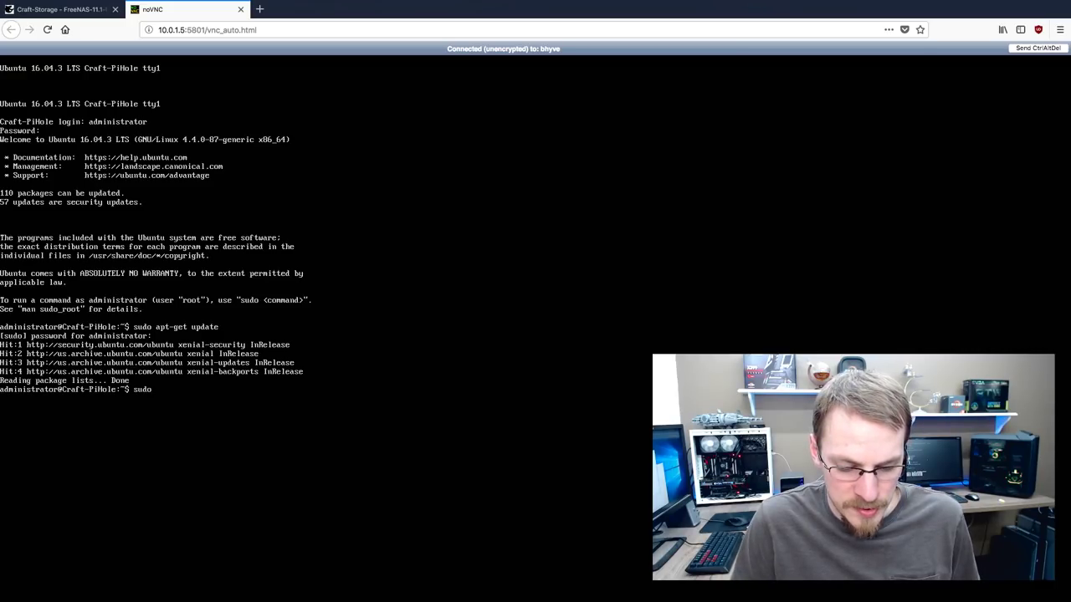
text( apt-get)
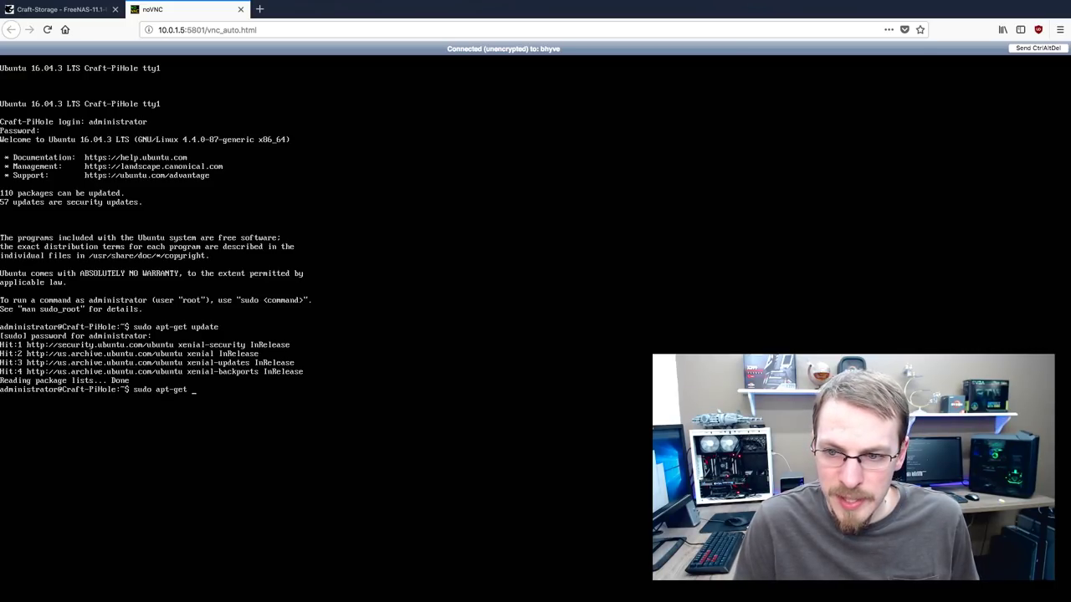
text( upgrad)
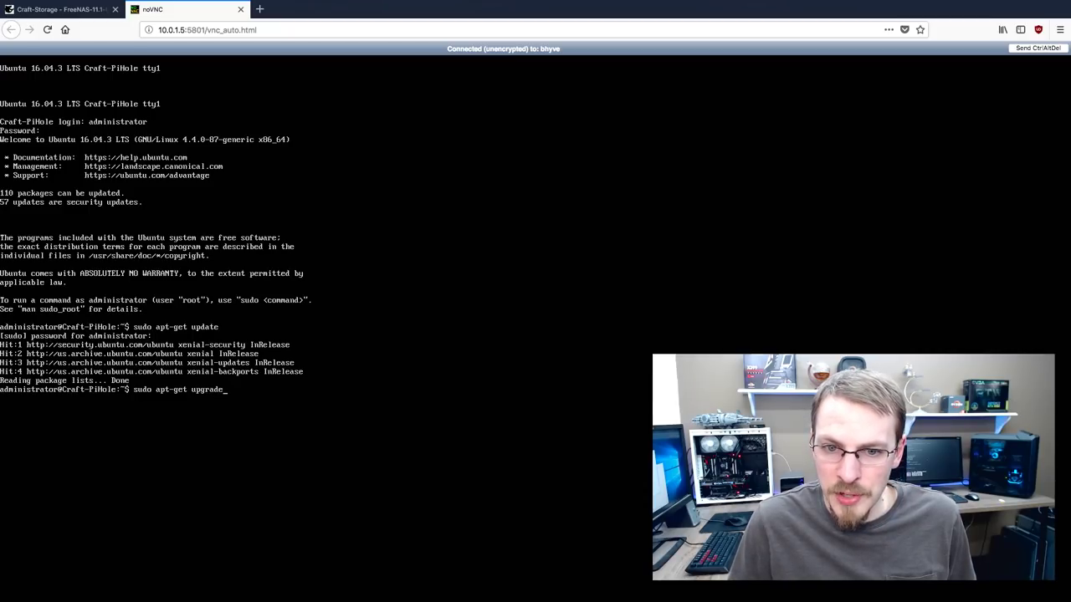
text(e)
key(Return)
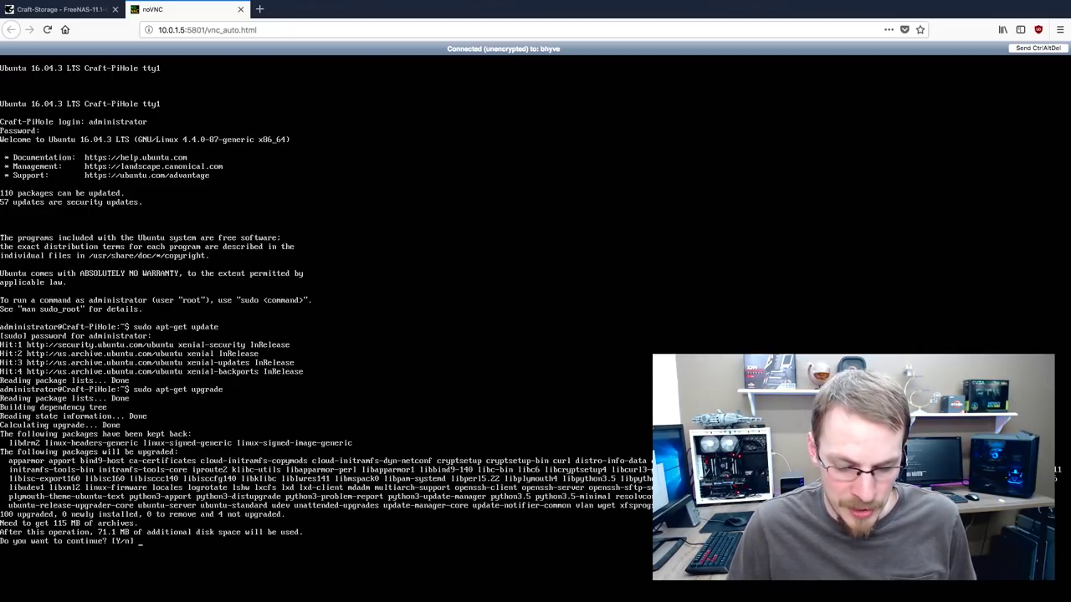
text(y)
key(Return)
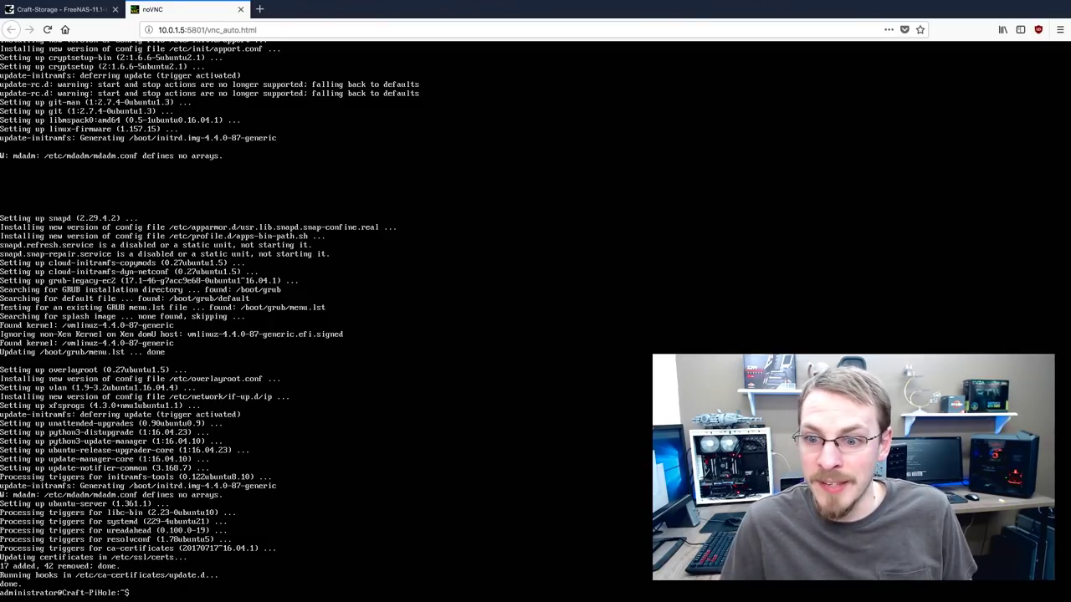
Open /etc/network/interfaces in nano with sudo and delete dhcp from the enp0s3 line
text(sudo)
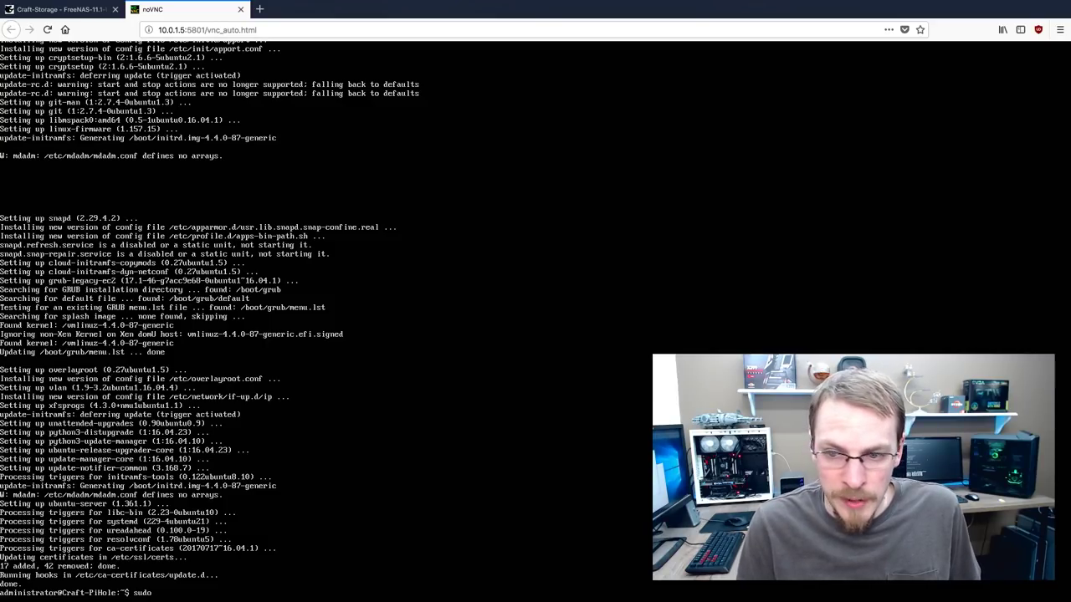
text( nano)
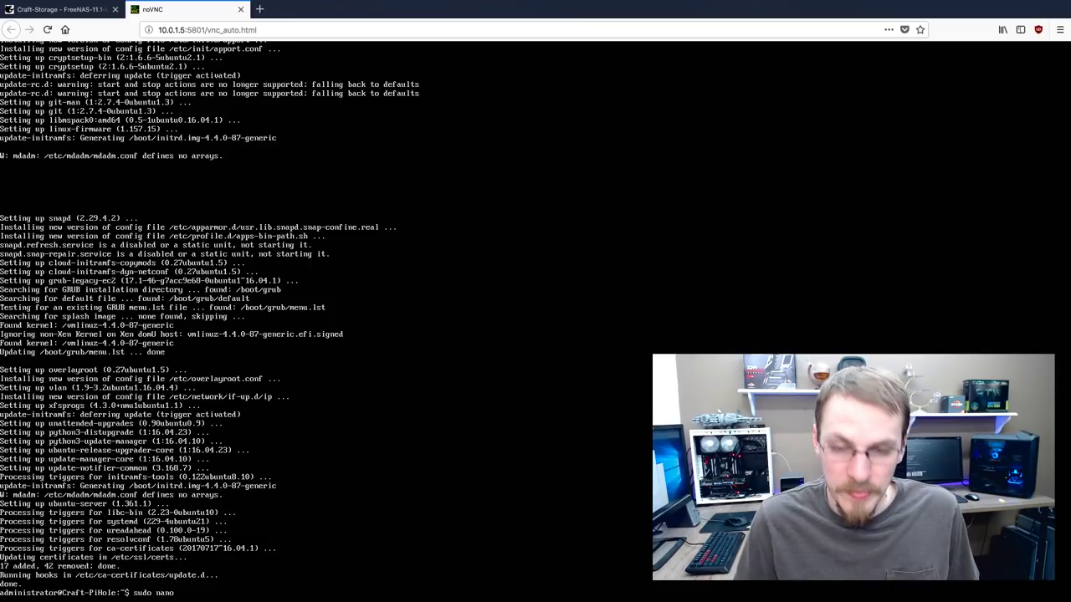
text( /et)
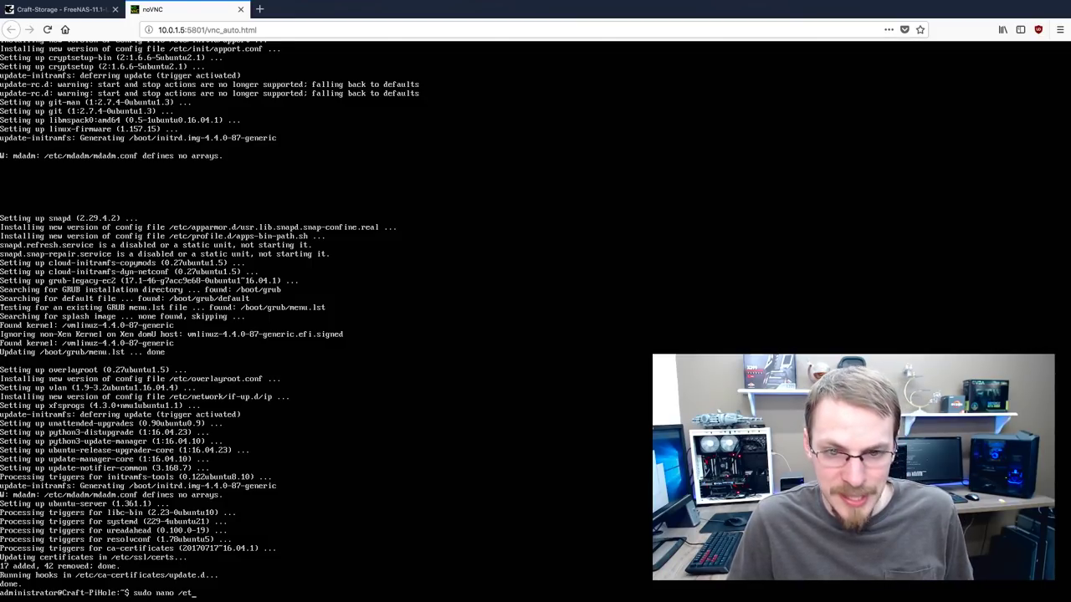
text(c/netw)
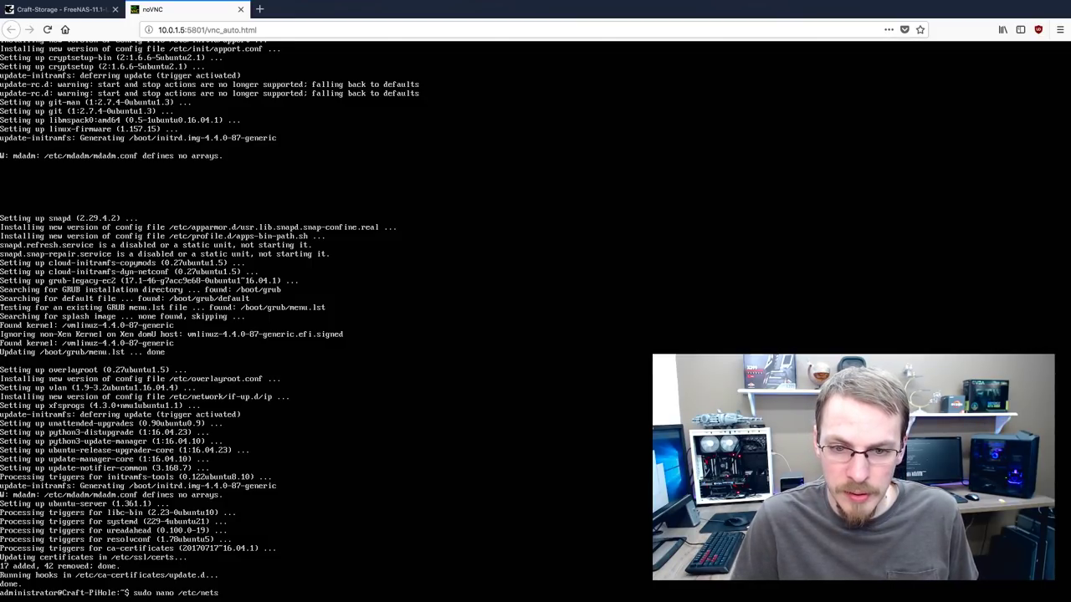
text(o)
key(BackSpace)
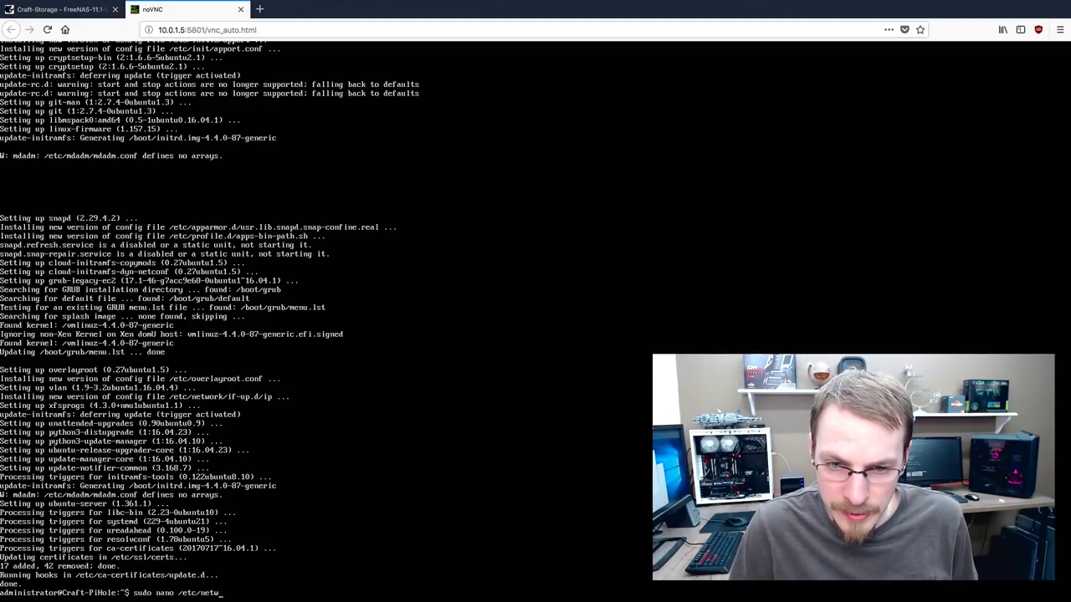
text(ork/)
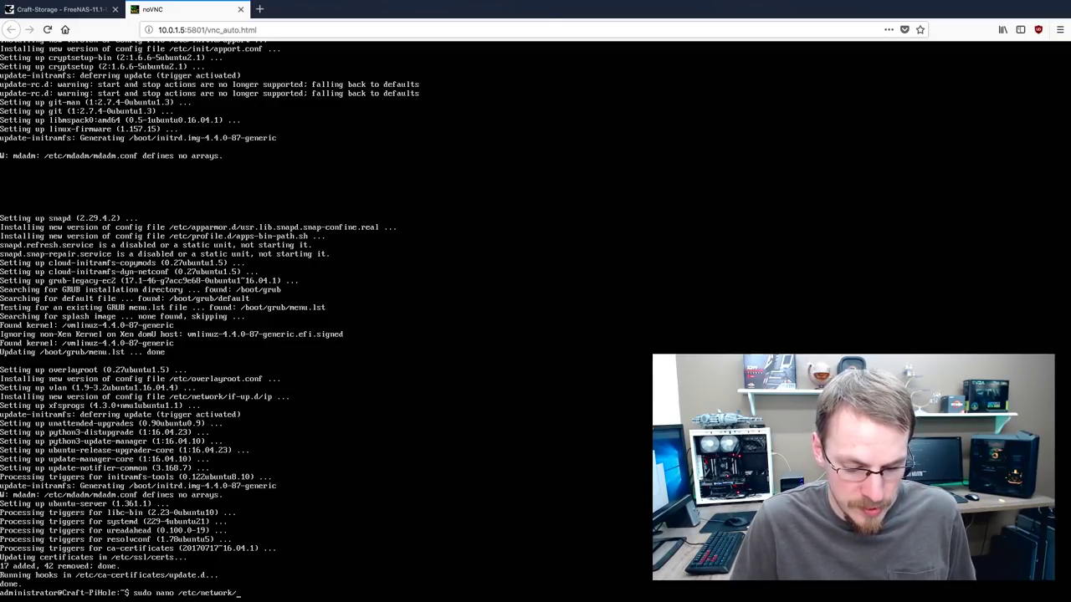
text(in)
key(Tab)
key(Return)
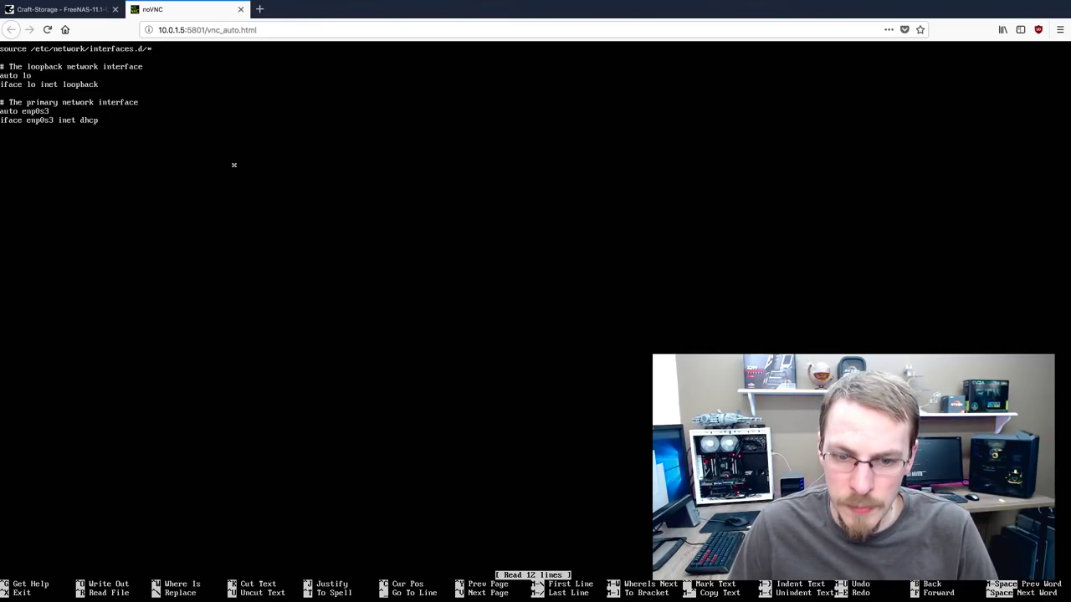
key(BackSpace)
key(BackSpace)
key(BackSpace)
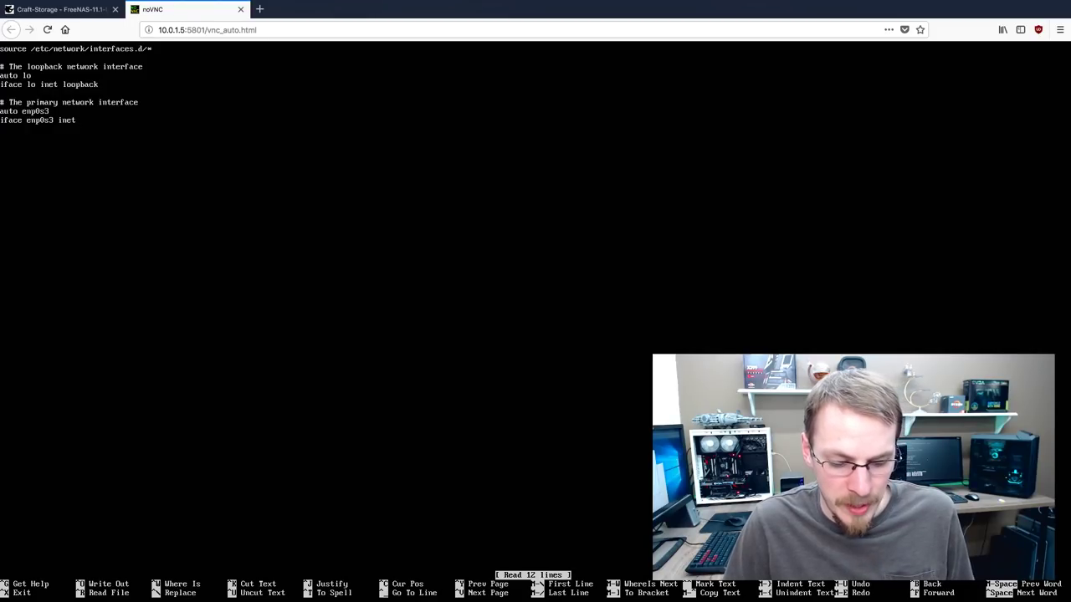
Make enp0s3 inet static with address 10.0.1.3, netmask 255.255.255.0, and gateway 10.0.1.1
text(static)
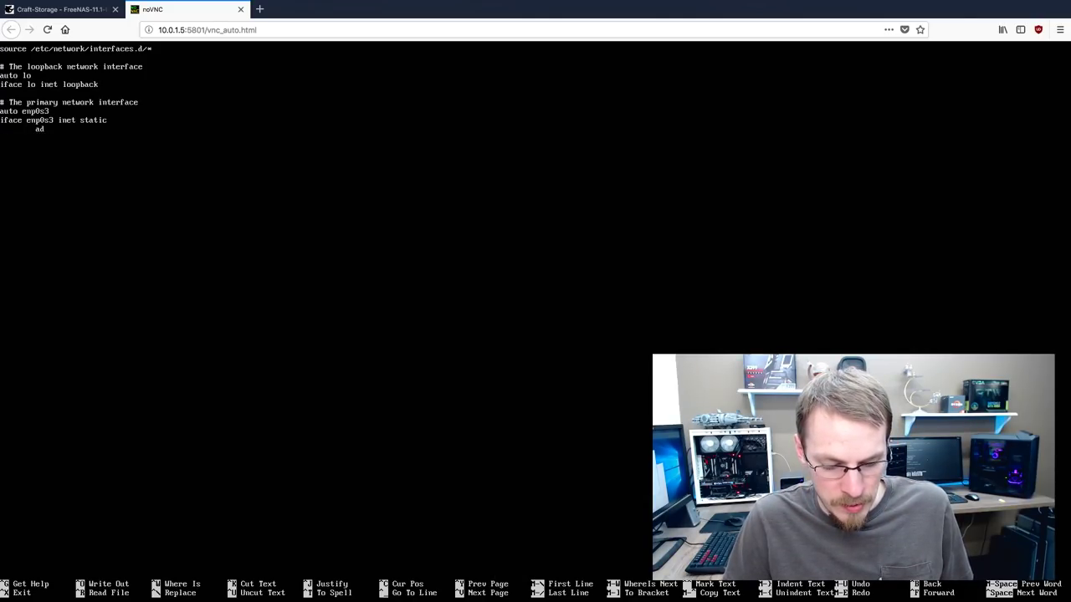
text(ress)
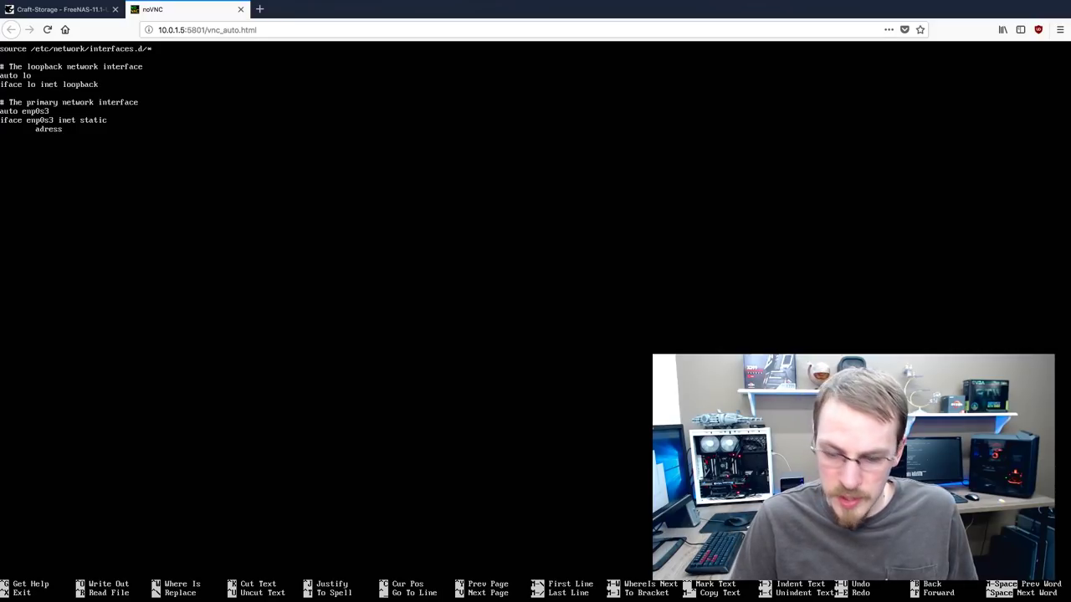
text( 10.0.1.3)
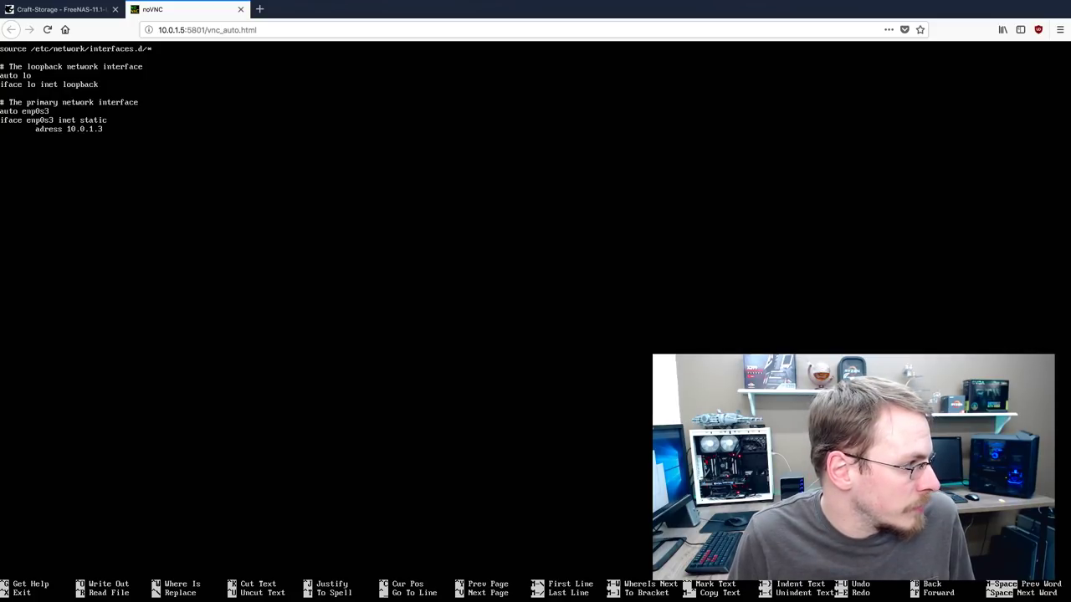
text(d)
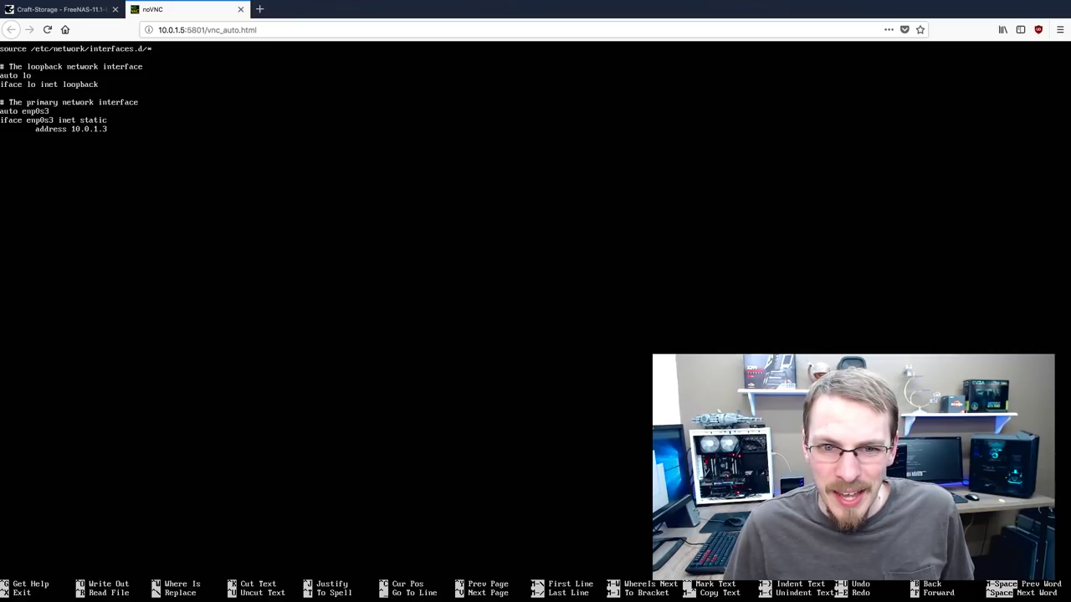
text(net)
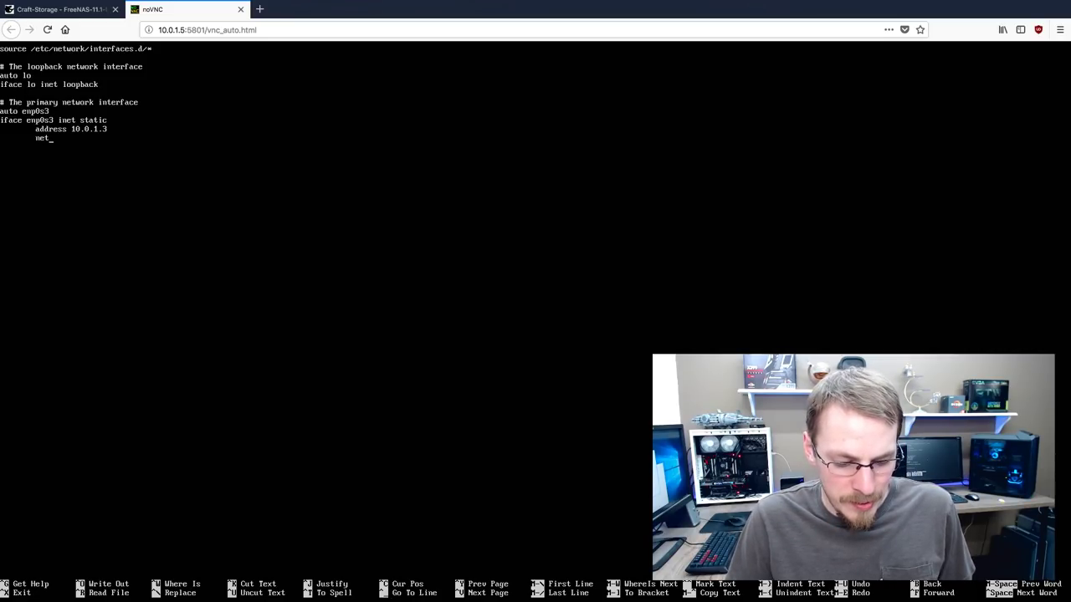
text(mask 25)
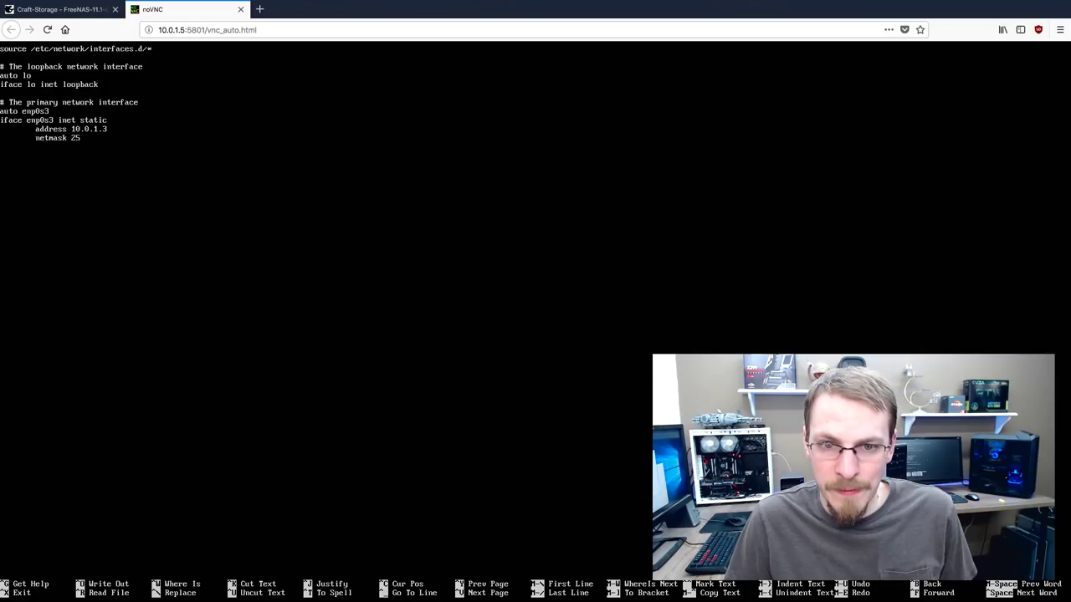
text(5.255.255)
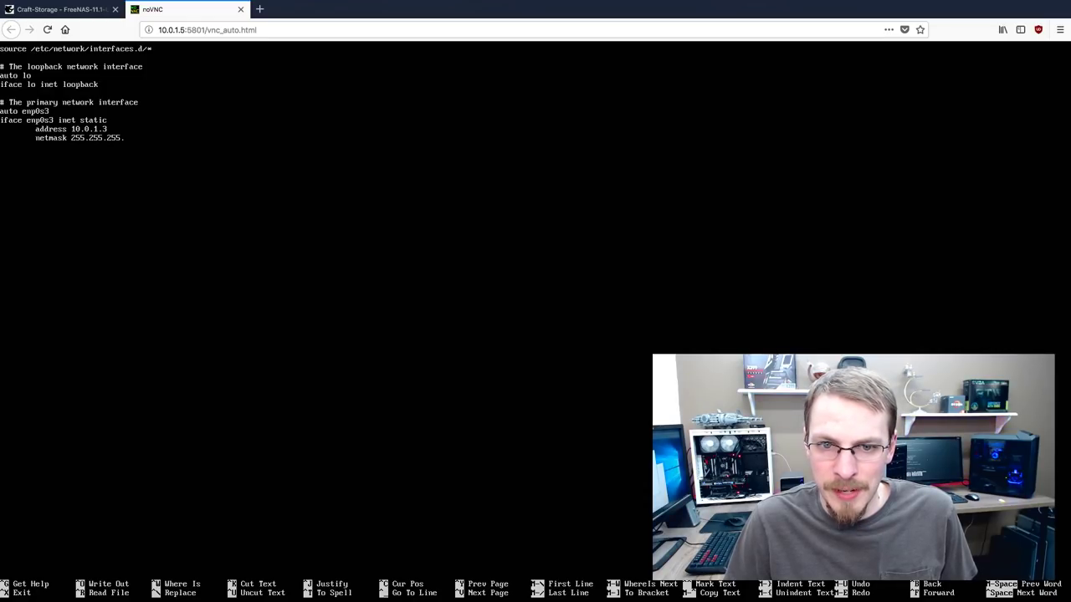
text(.0)
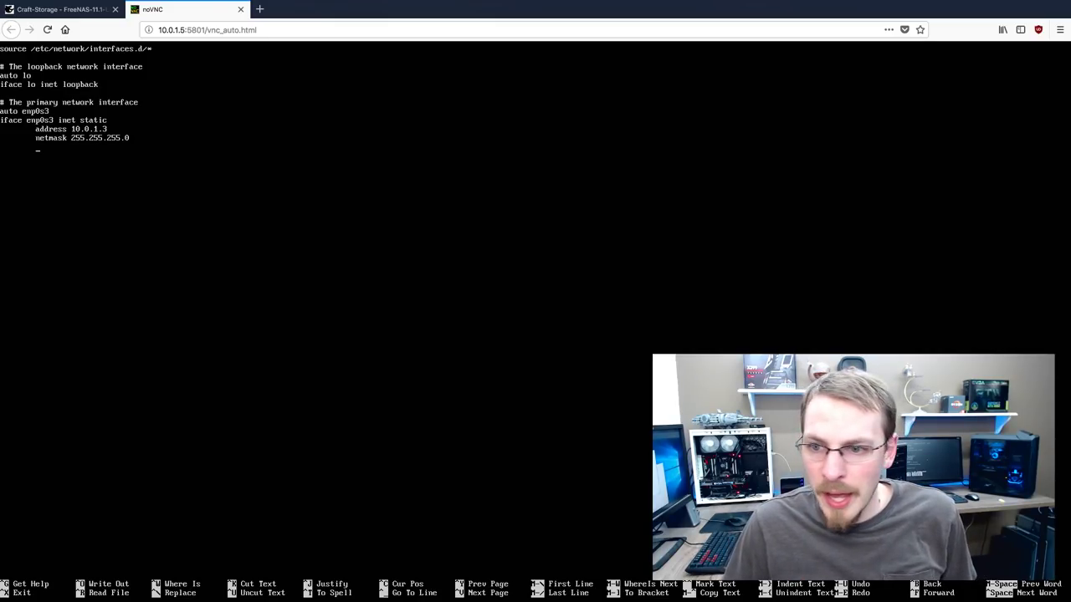
text(gateway)
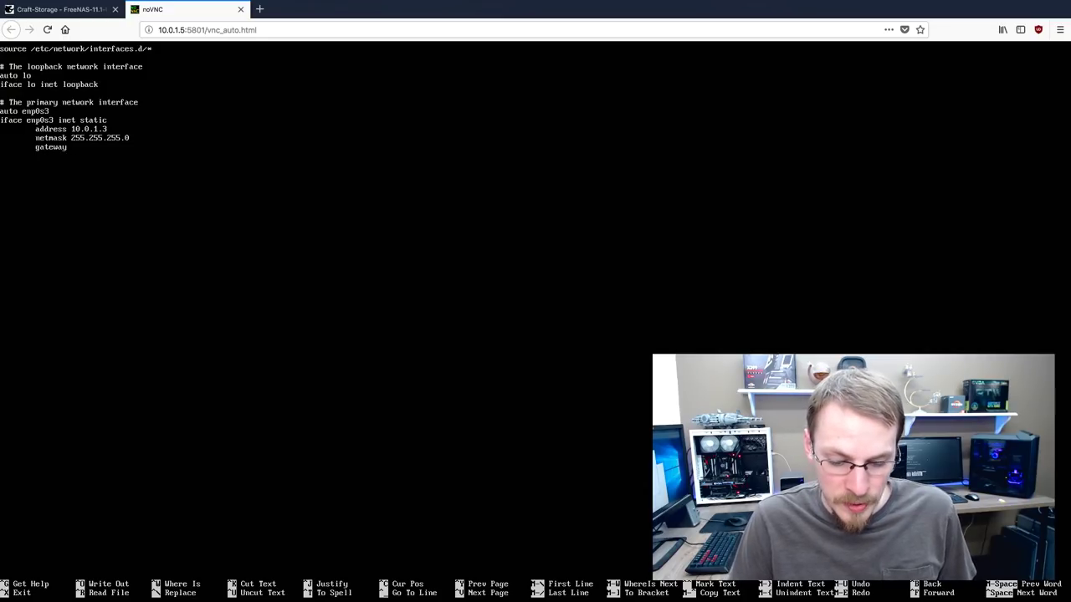
text( 10.0.1.1)
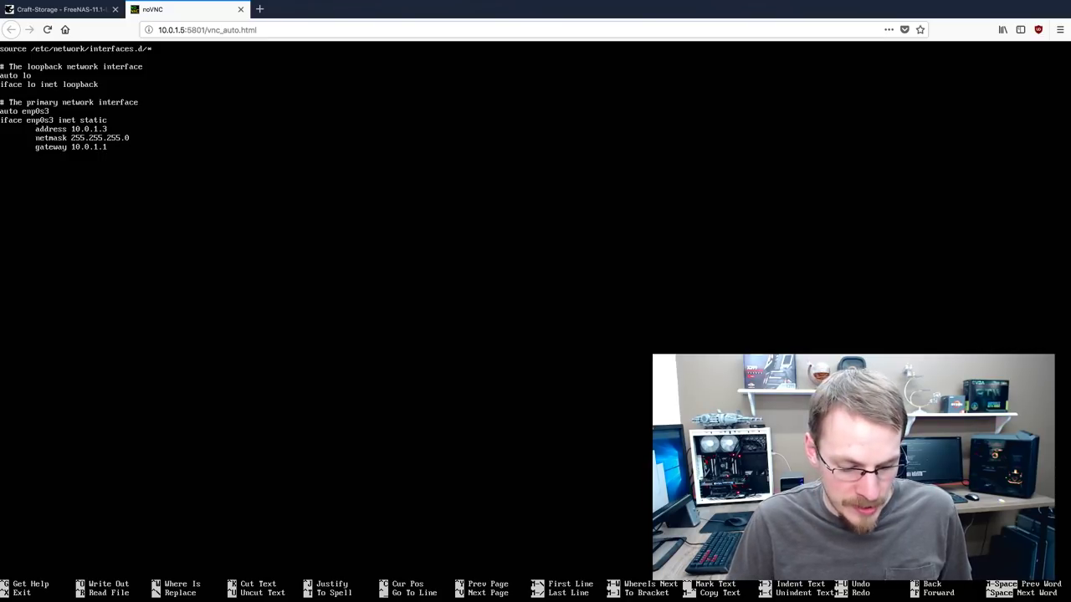
Add a dns-nameservers line listing 8.8.8.8 and 8.8.4.4 below the gateway
key(Return)
text(dns-nam)
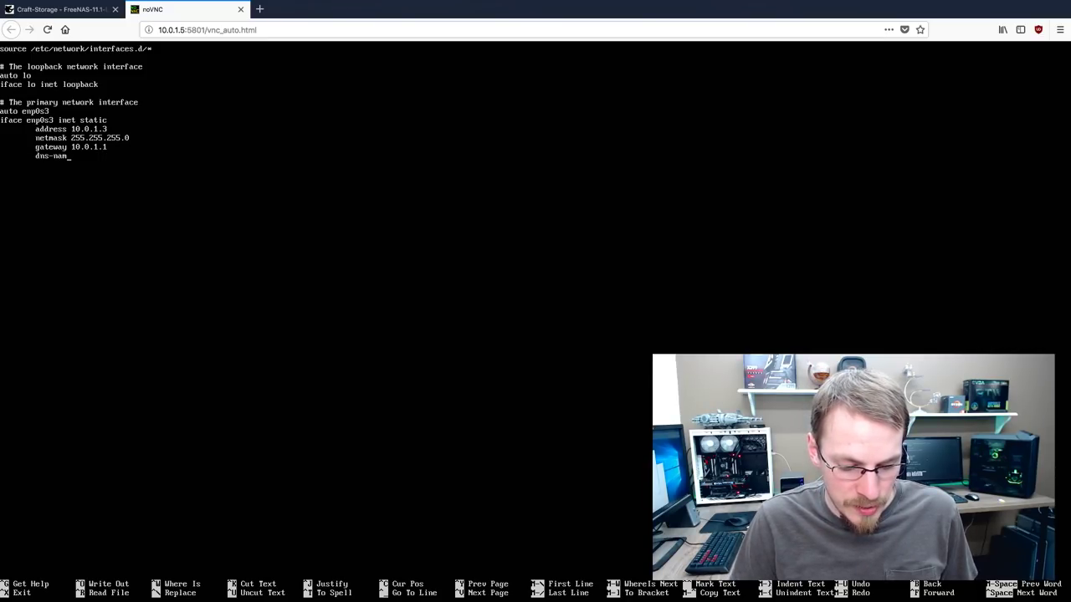
text(eservers)
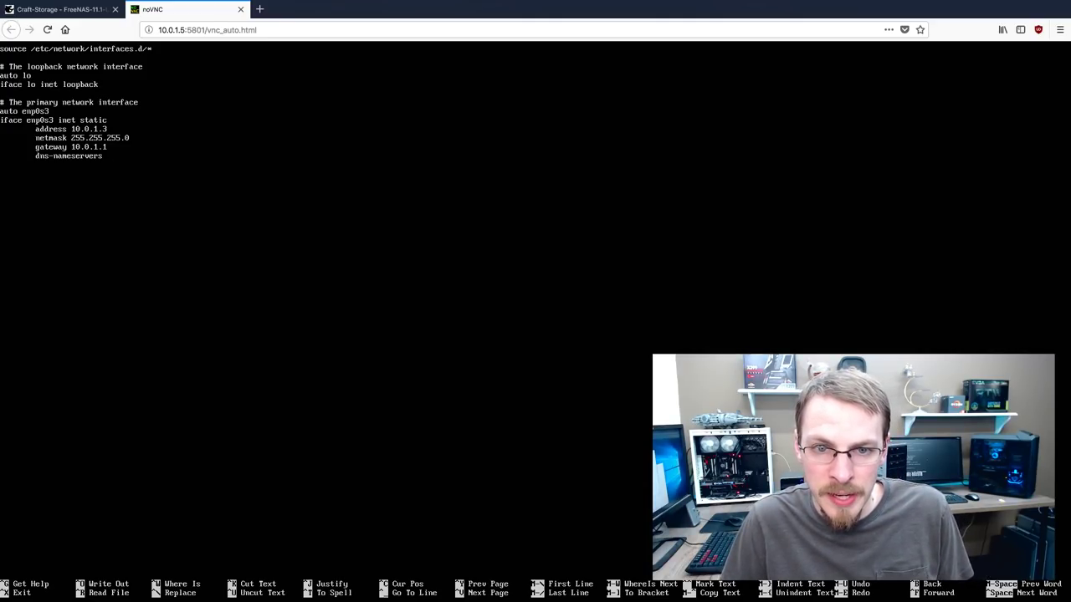
text(8.8.8.8)
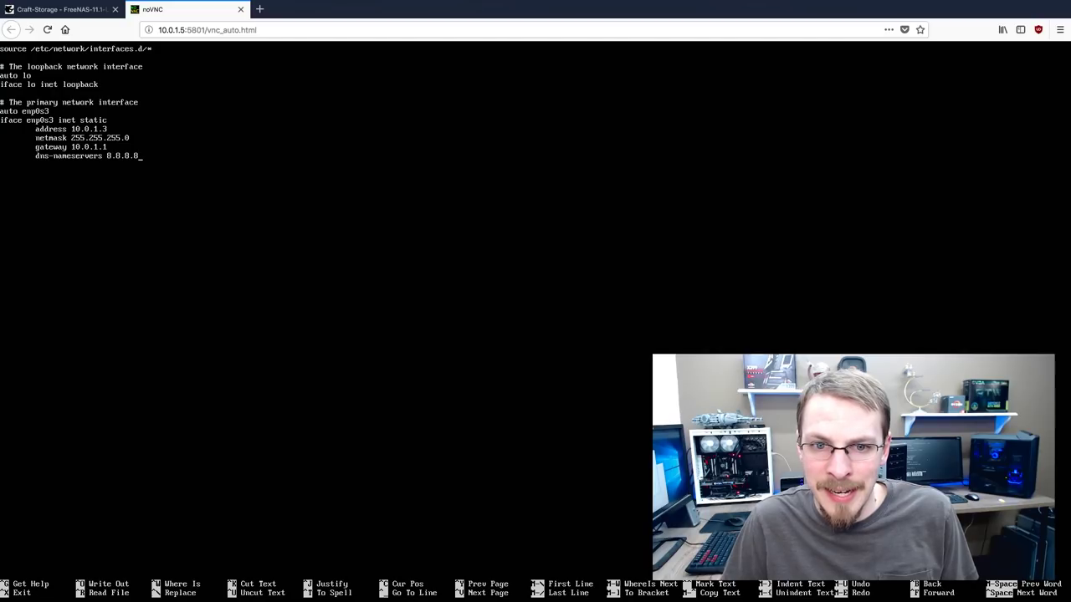
text( 8.8.4.4)
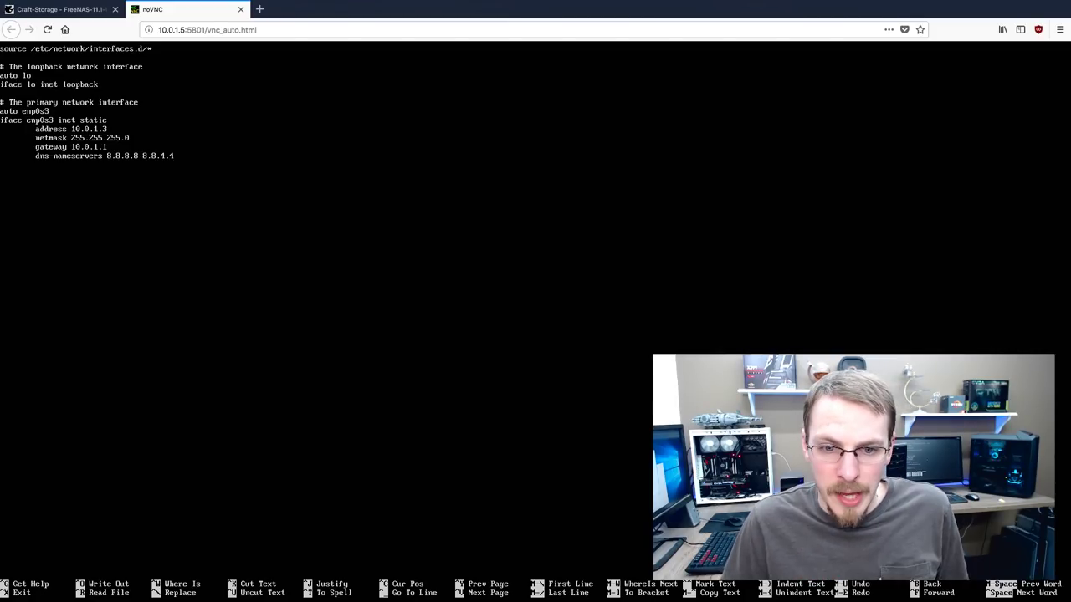
Save the edited /etc/network/interfaces file and exit nano
key(ctrl+x)
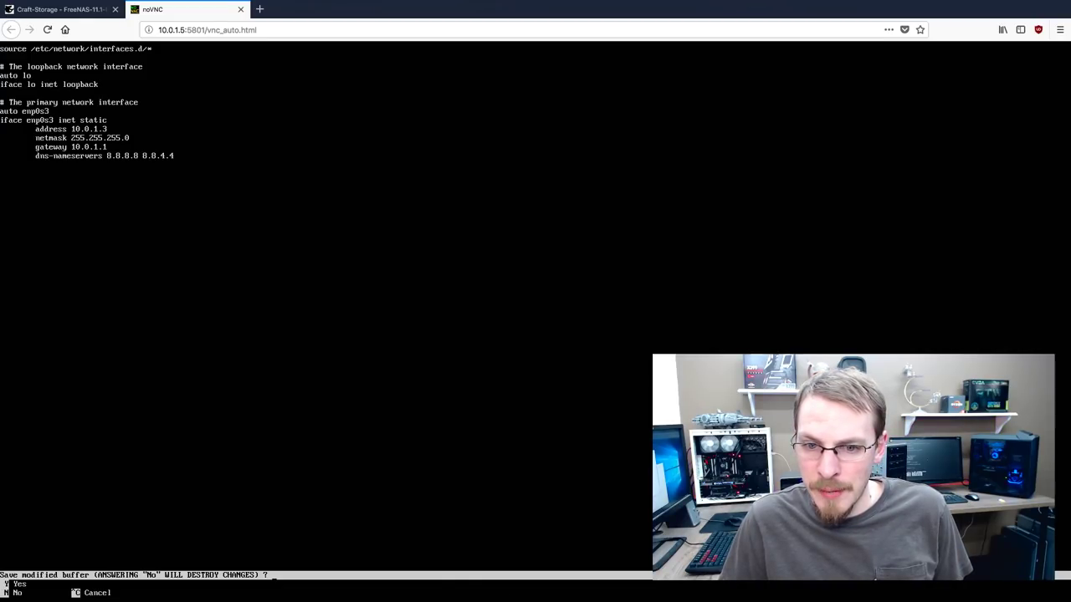
key(y)
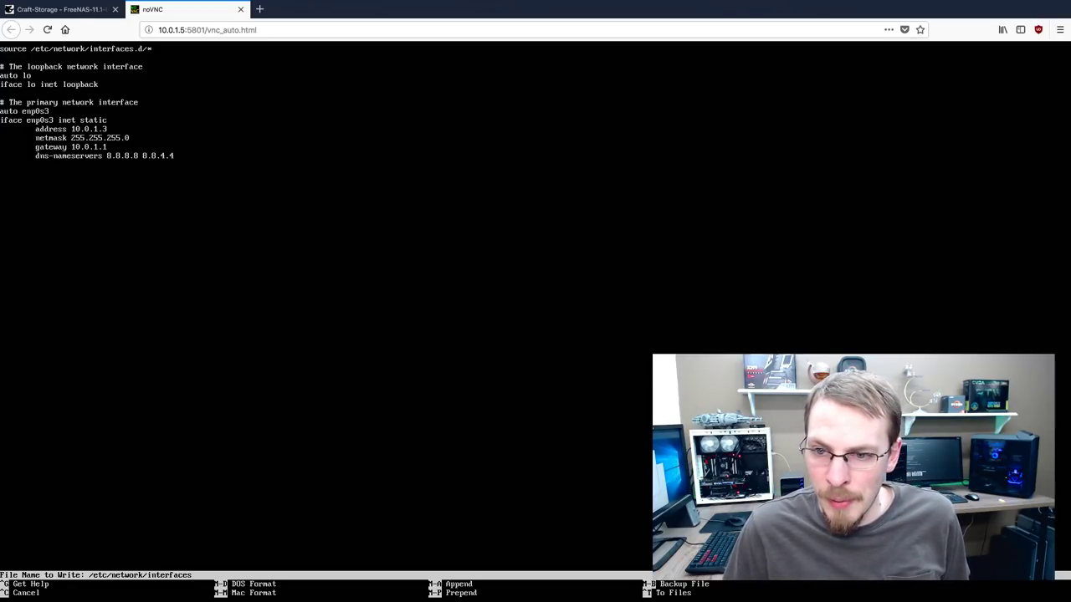
key(Return)
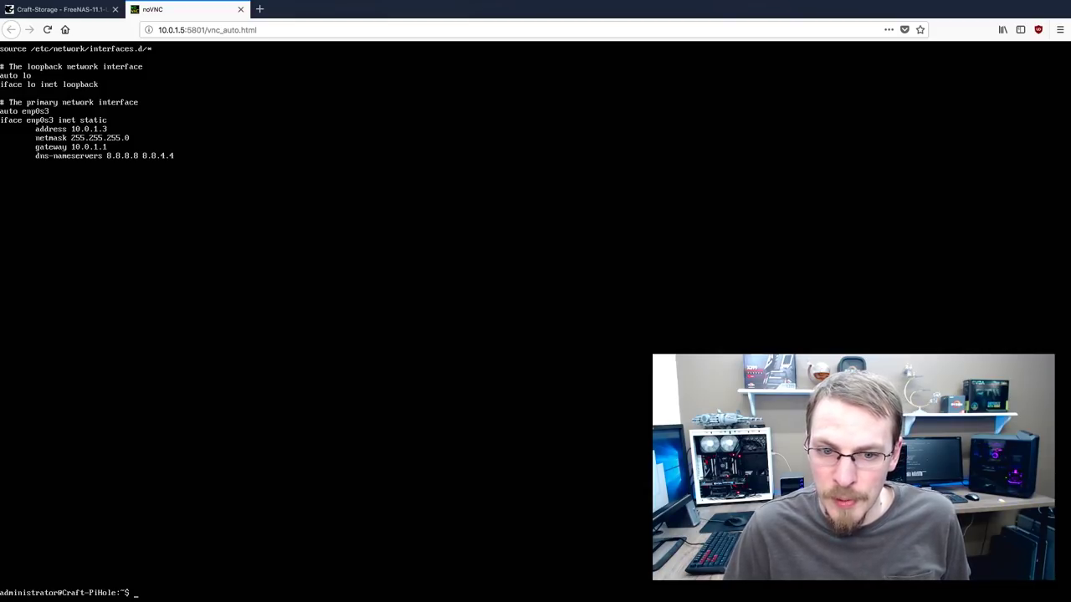
Reboot the server, reconnect, and run ifconfig to verify enp0s3 is at 10.0.1.3
text(sudo reboot)
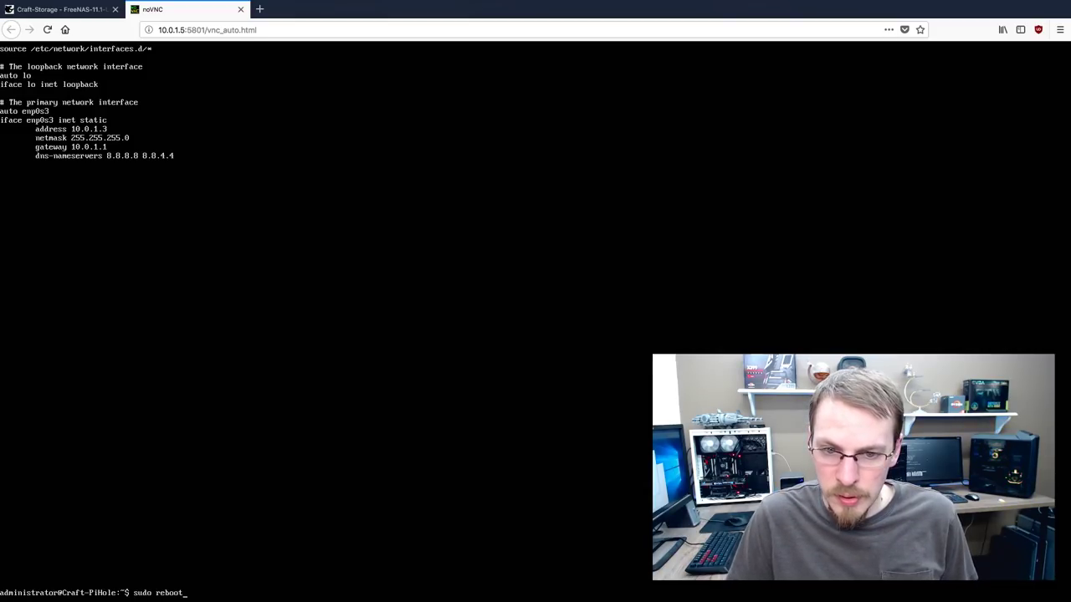
key(Return)
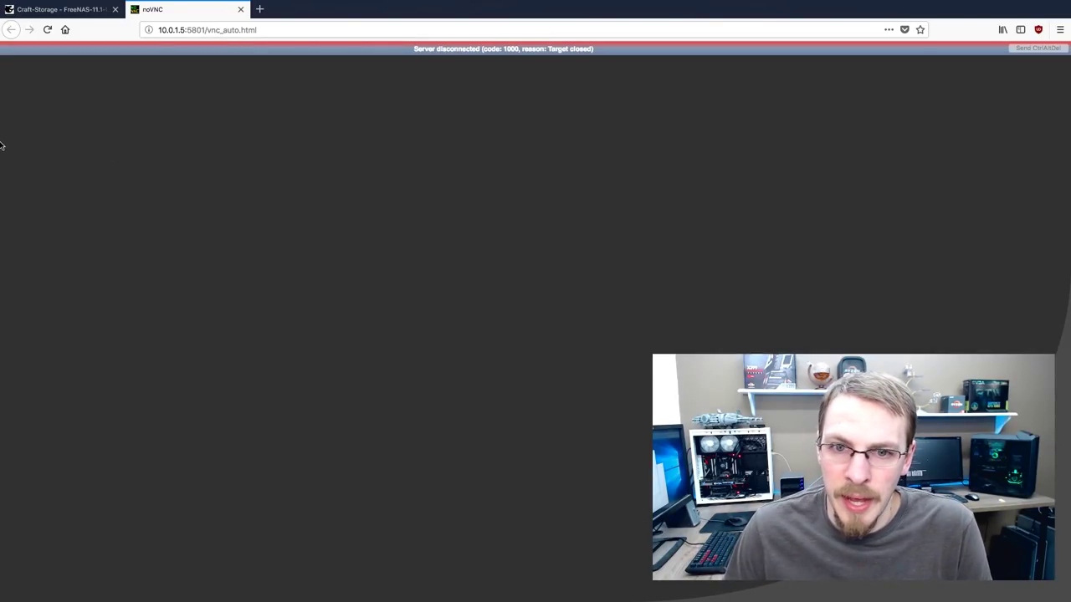
click(239, 10)
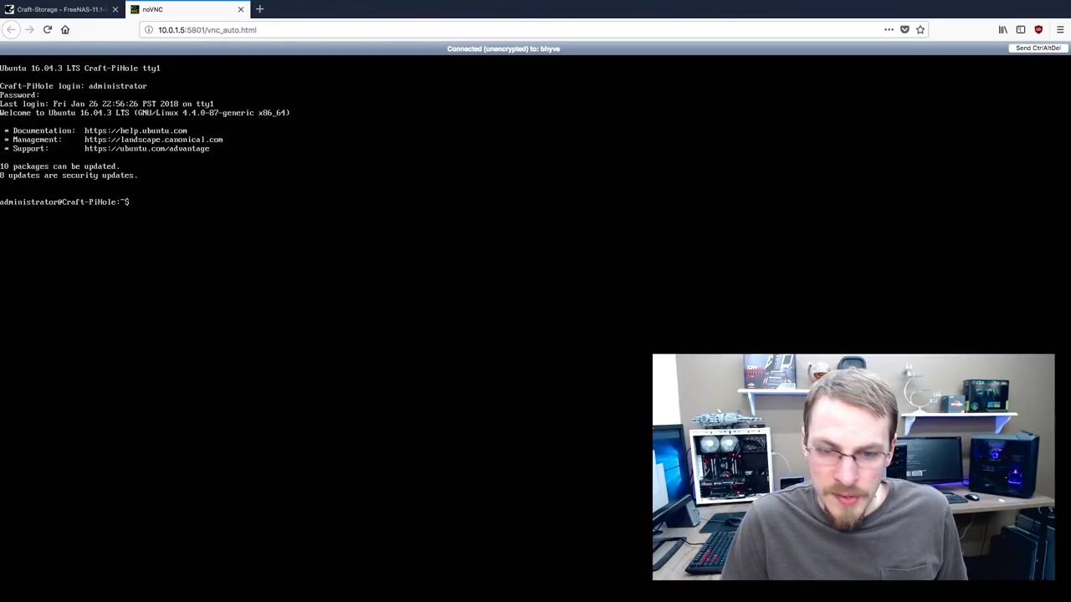
text(ifconfig)
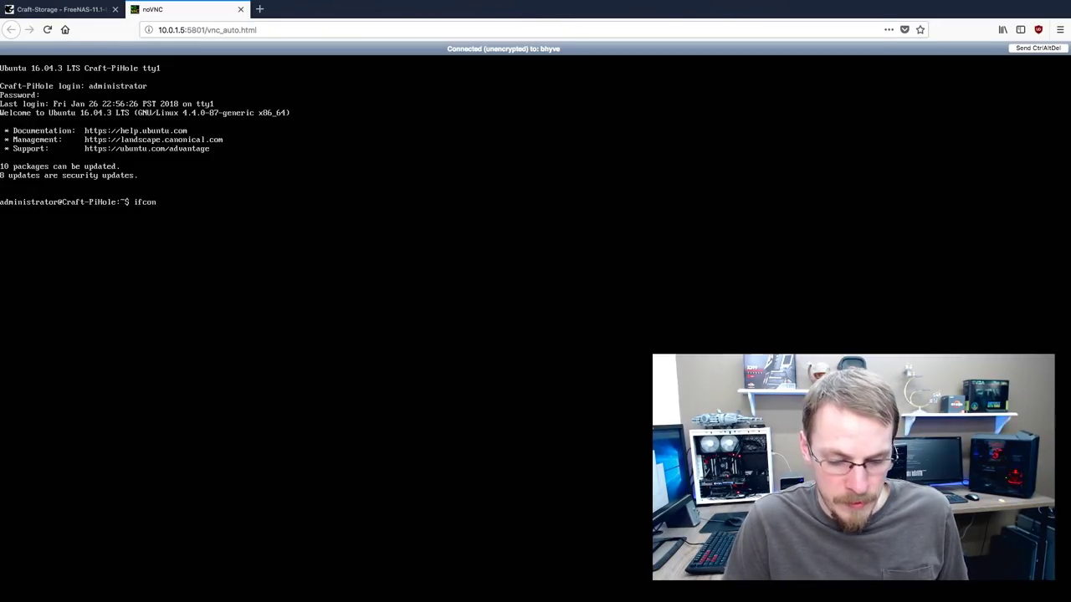
key(Return)
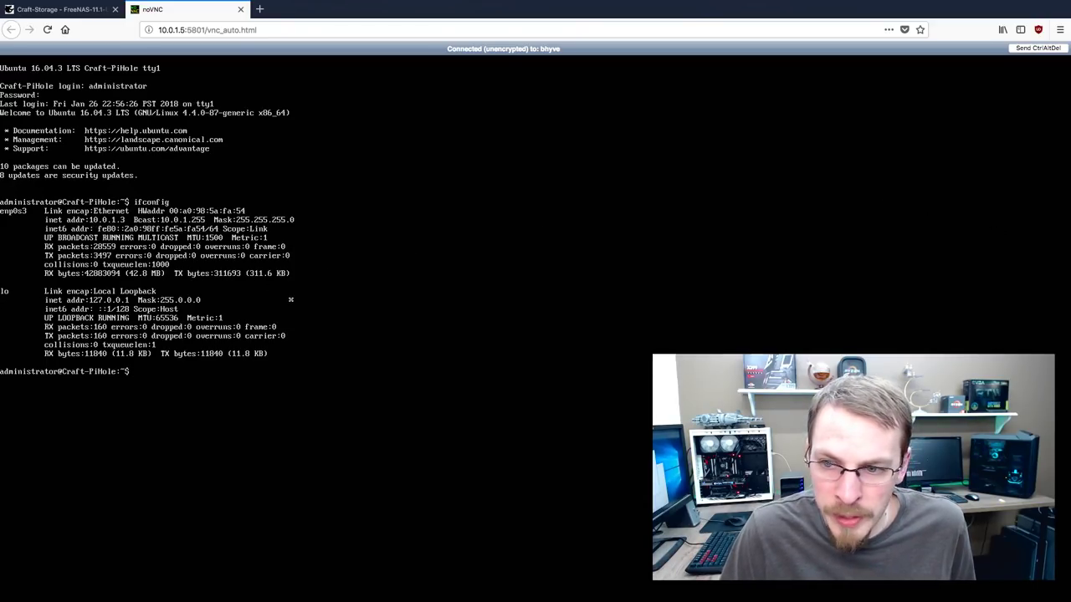
Ping 8.8.8.8 and then google.com briefly, confirming both reply with 0% packet loss
text(ping 8.8.8.8)
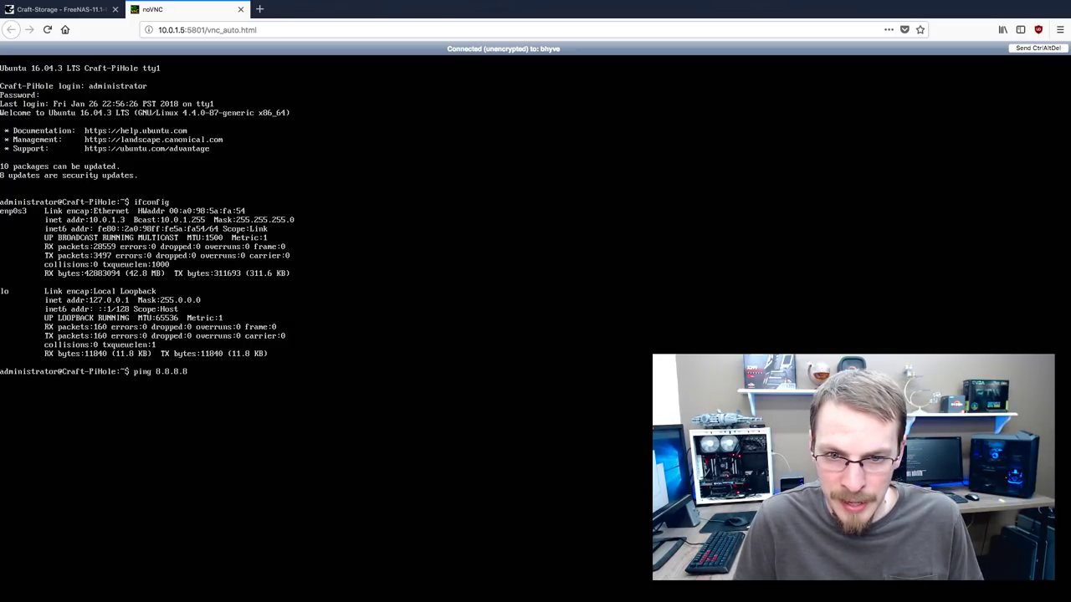
key(Return)
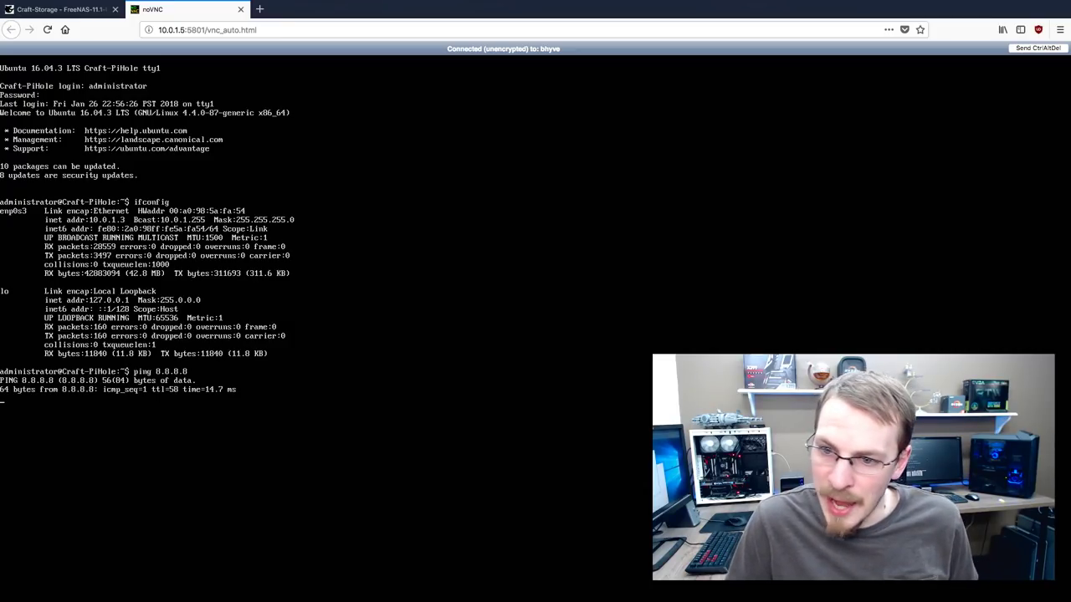
key(ctrl+c)
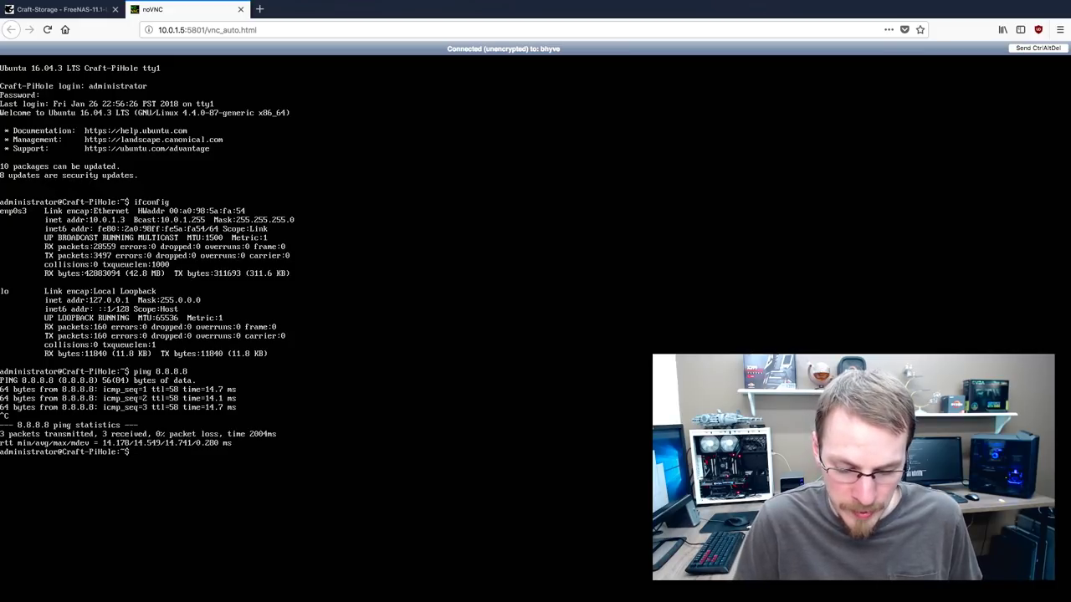
text(ping google.com)
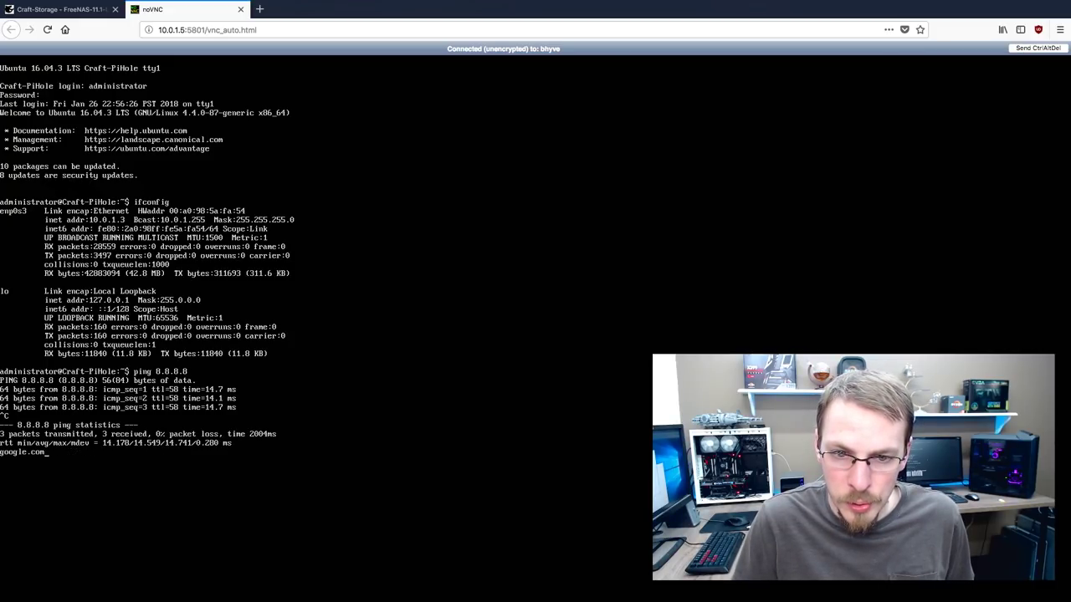
key(Return)
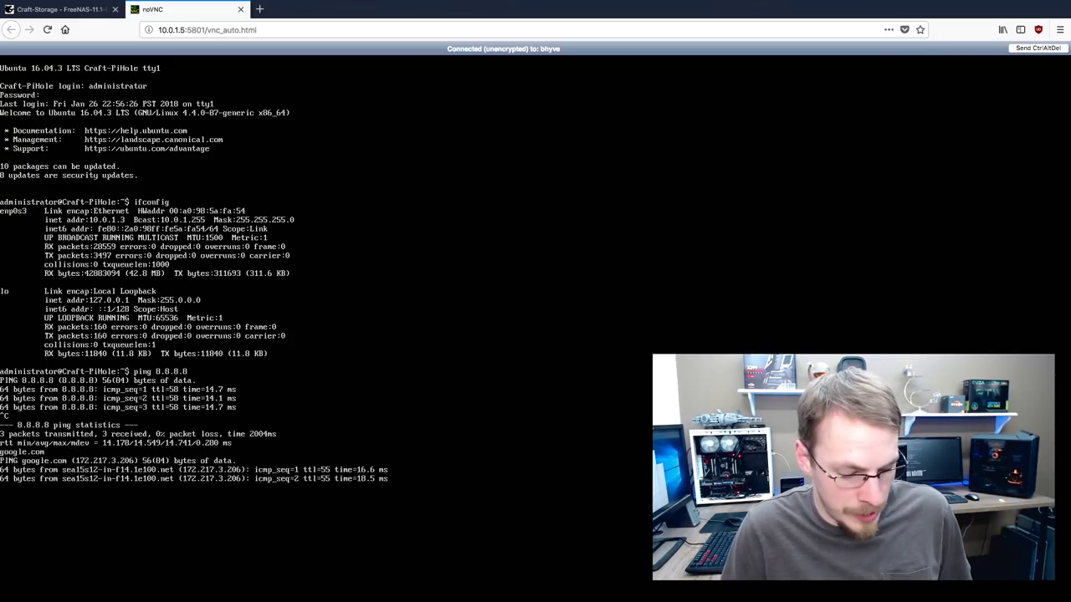
key(ctrl+c)
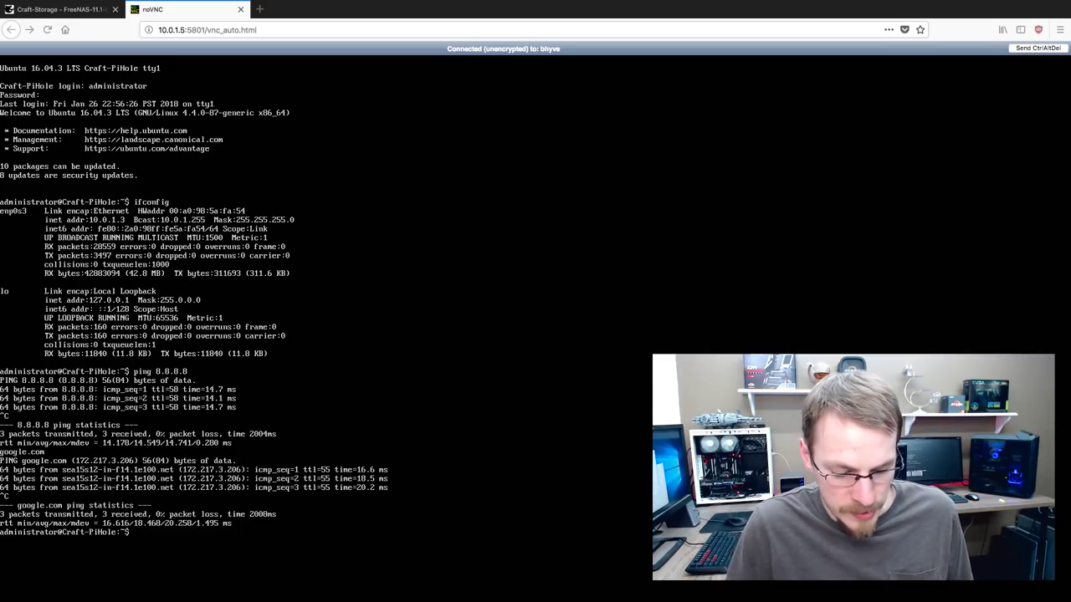
text(sudo)
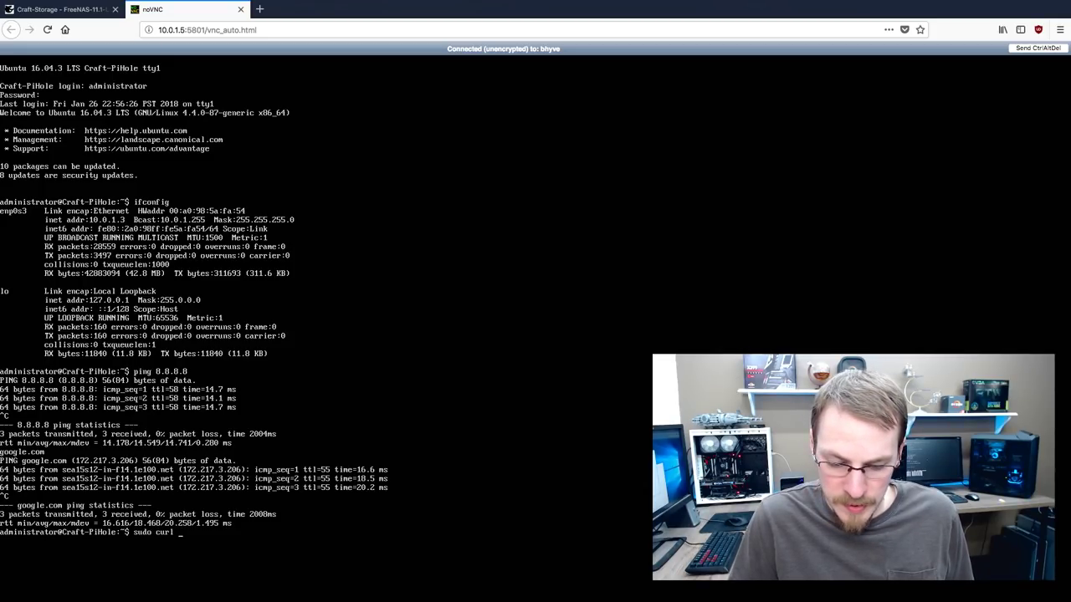
text(curl -s)
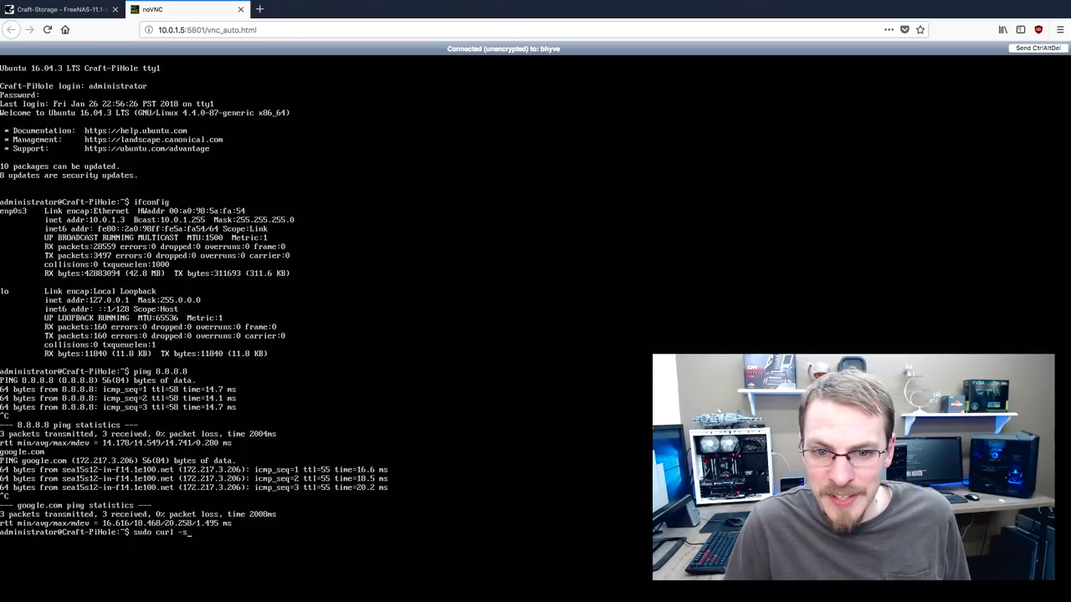
text(SL https:/)
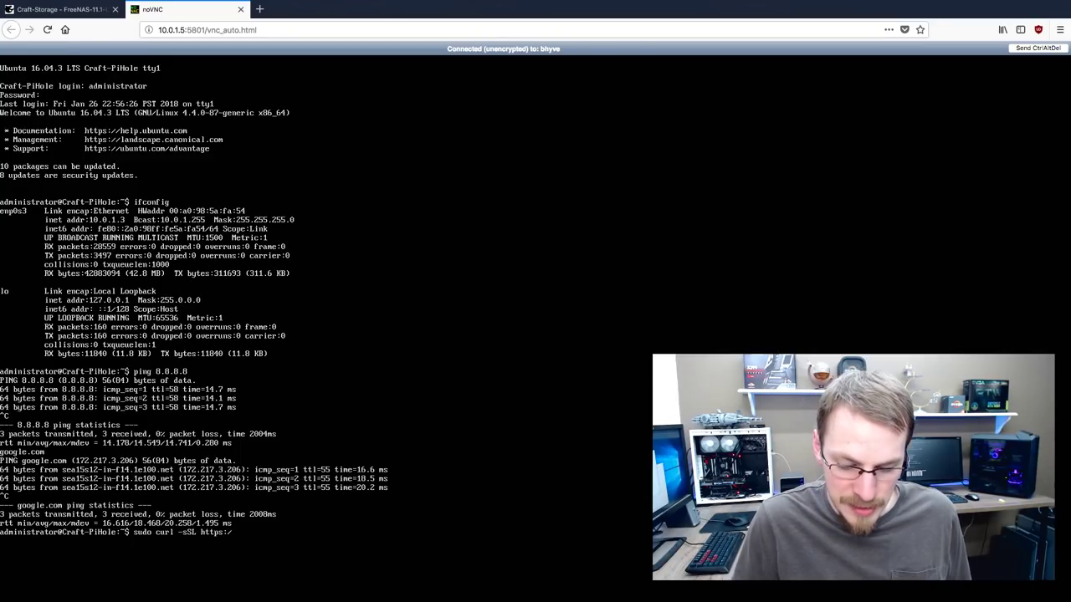
text(/install)
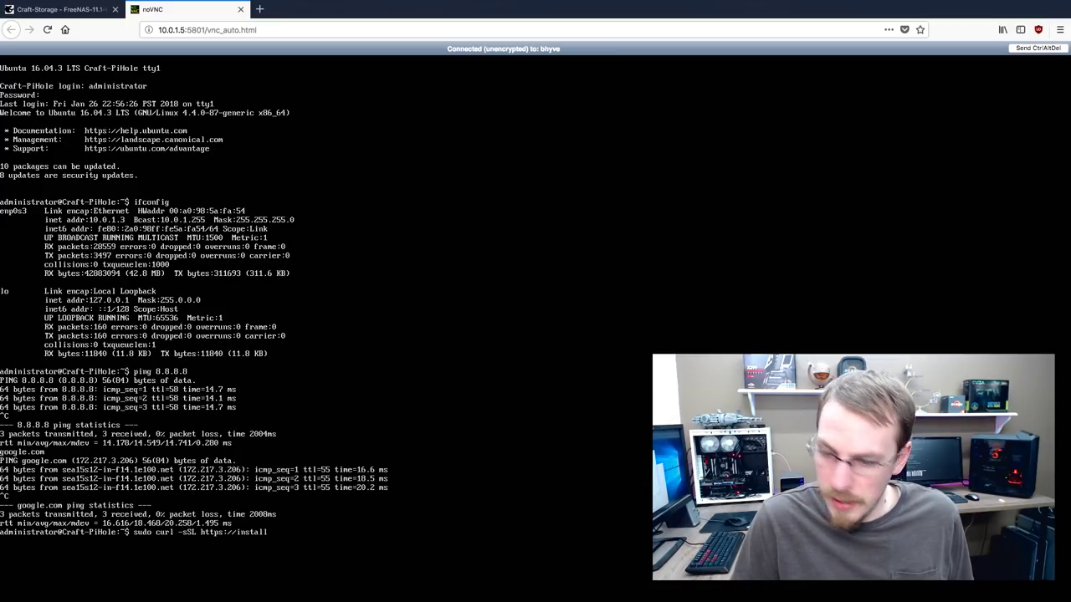
text(.pi-)
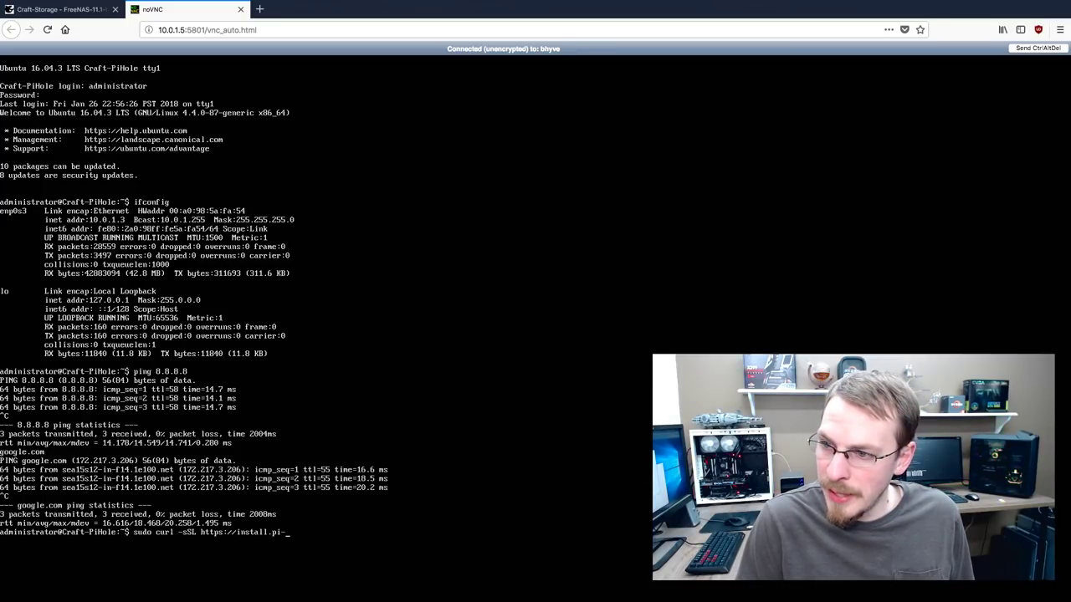
text(hole.)
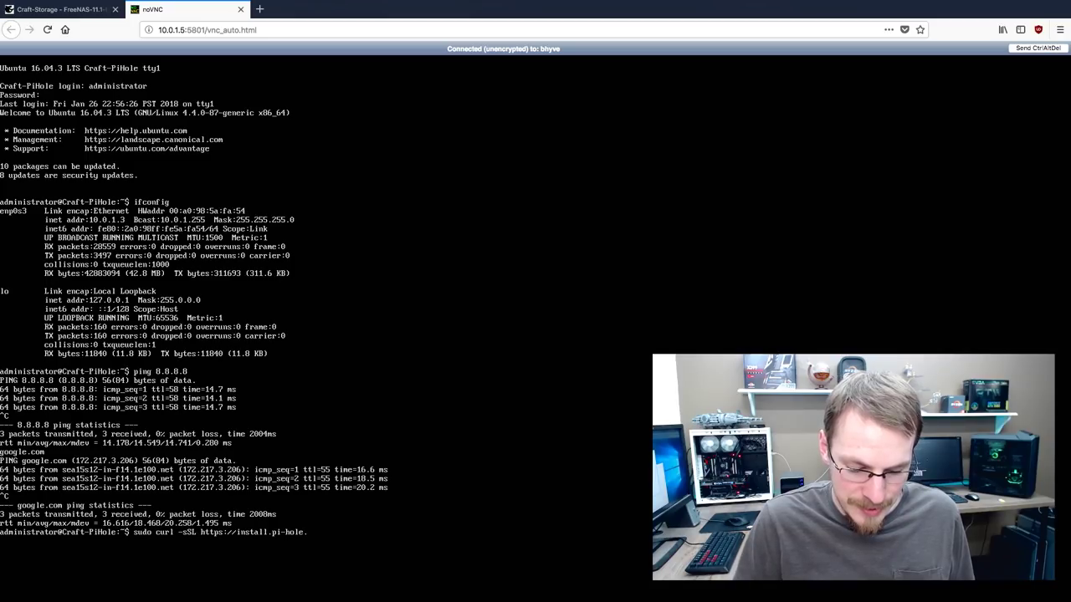
text(net)
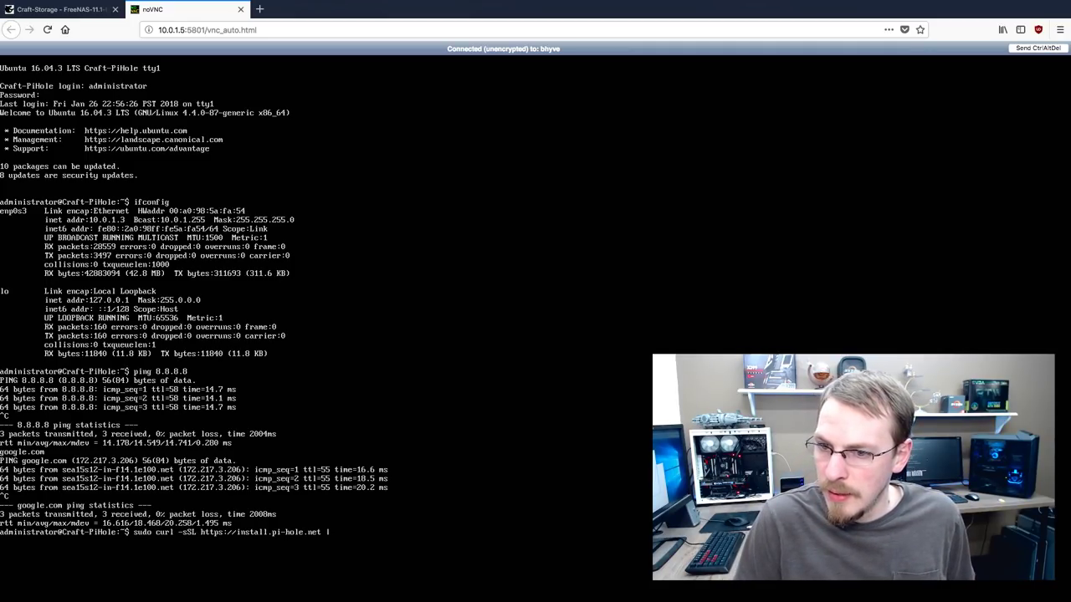
text( | bash)
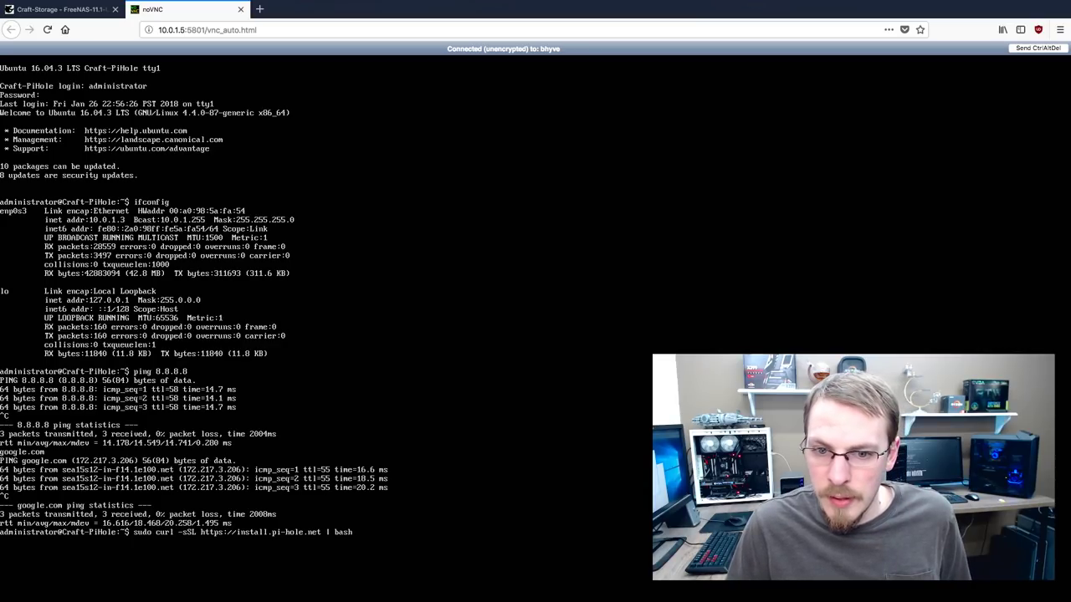
key(Return)
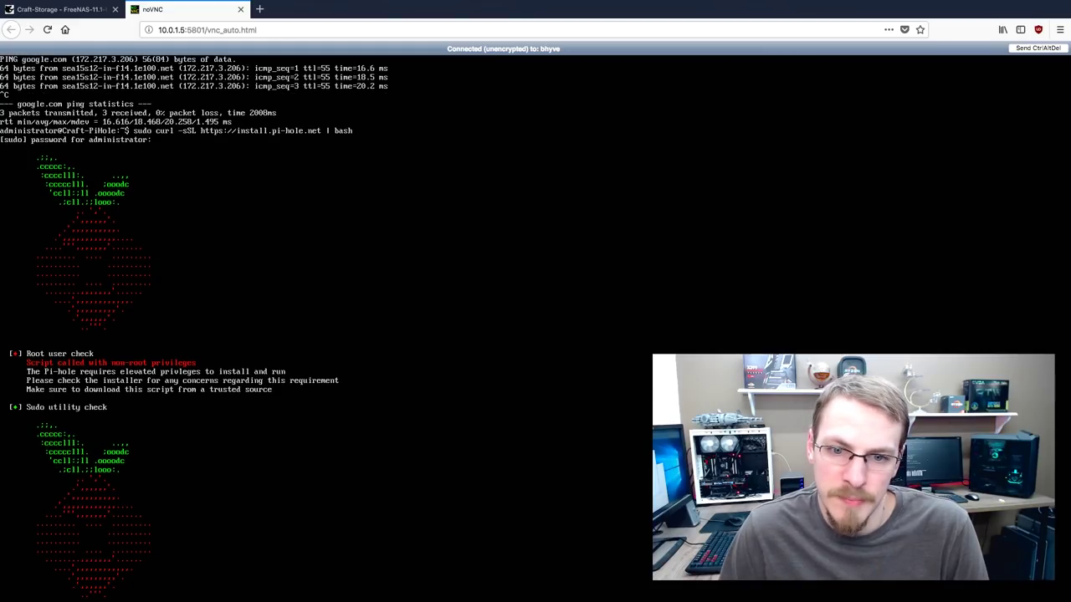
key(Down)
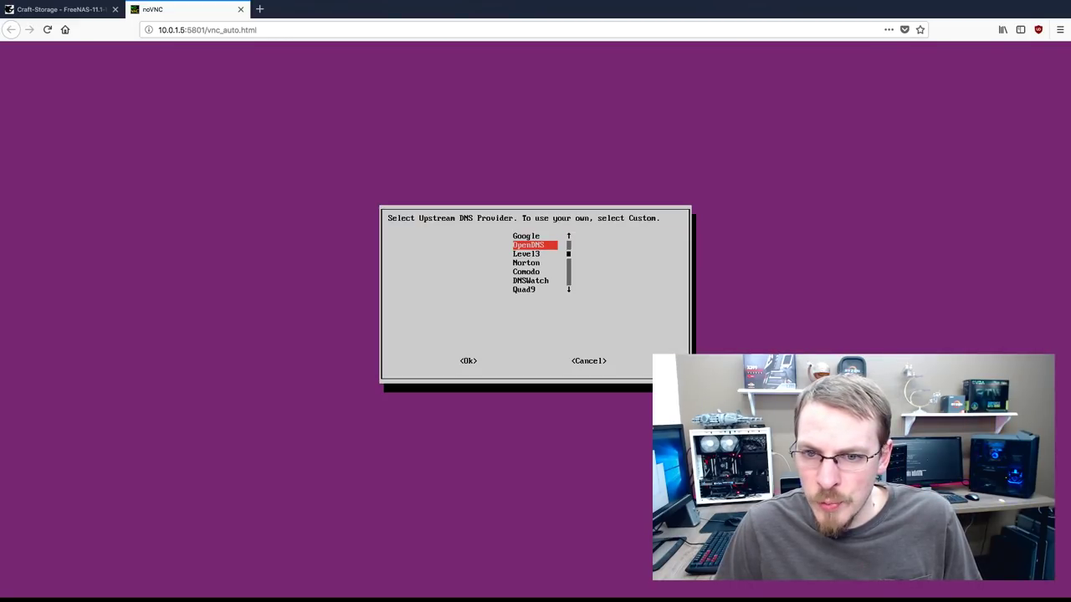
Choose Google as the upstream DNS provider and keep blocking over both IPv4 and IPv6
key(Up)
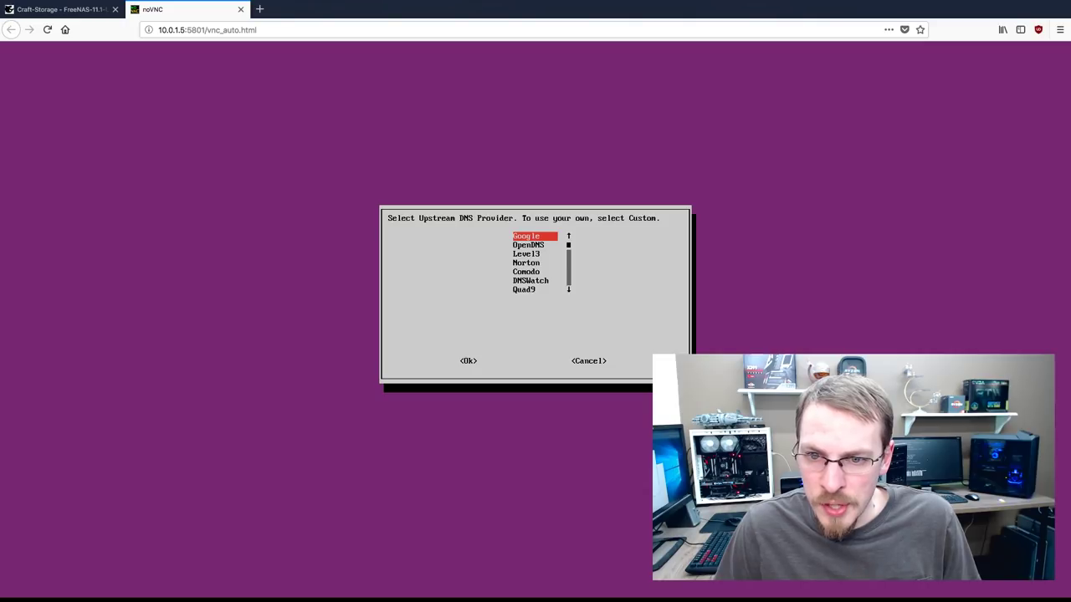
key(Down)
key(Down)
key(Up)
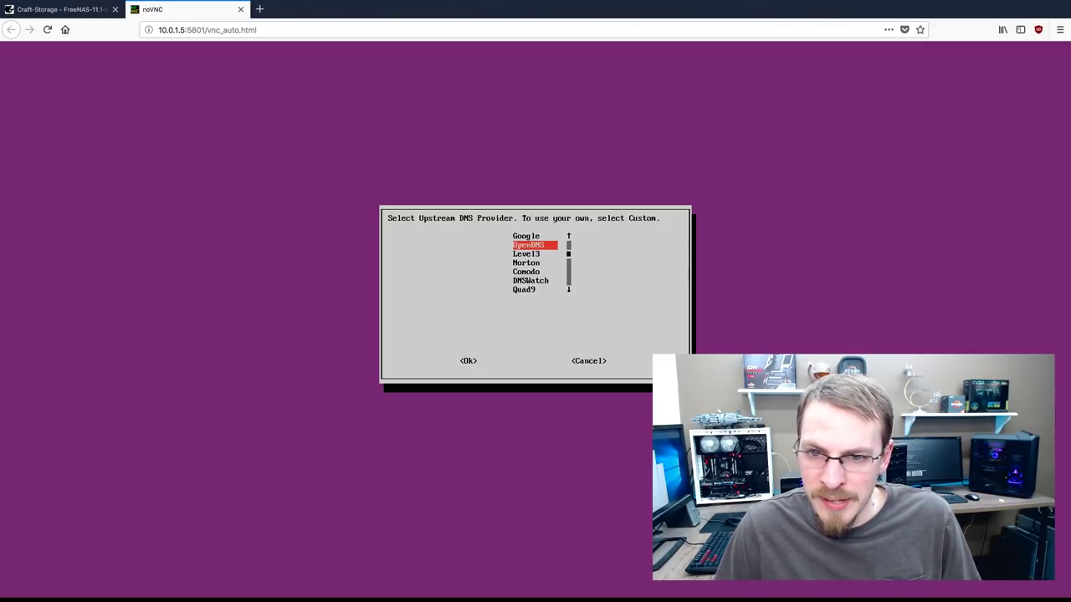
key(Up)
key(Return)
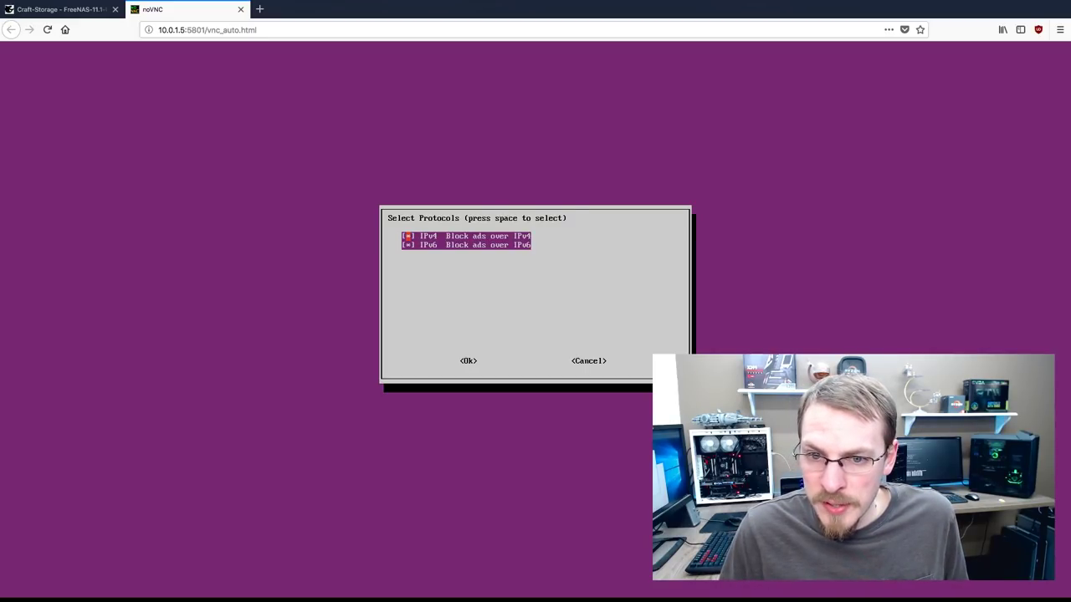
key(Return)
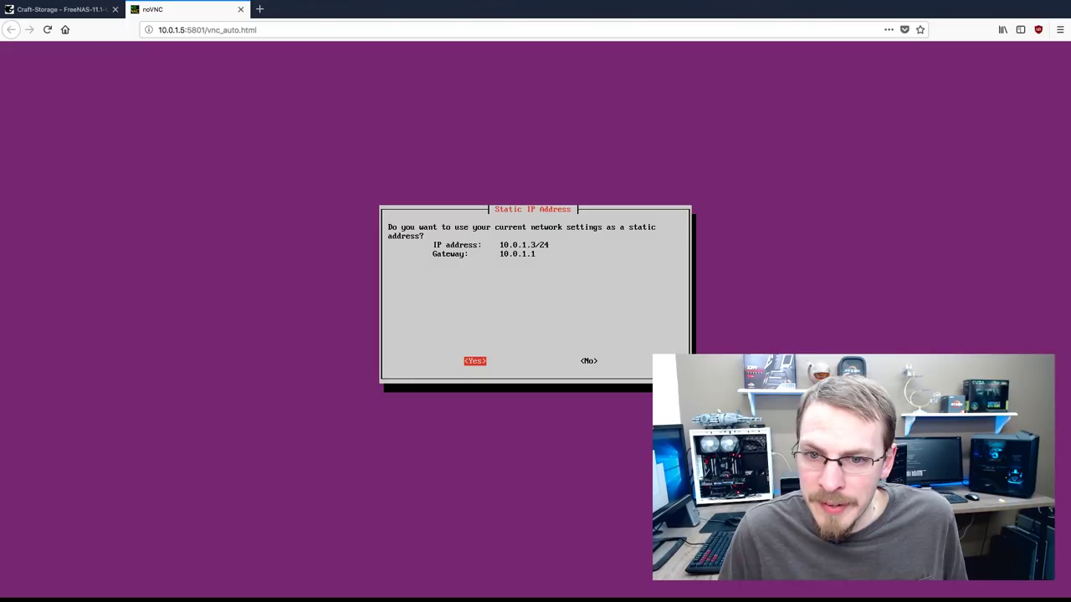
Keep 10.0.1.3 as the static address, enable the web admin and query logging, and install
key(Return)
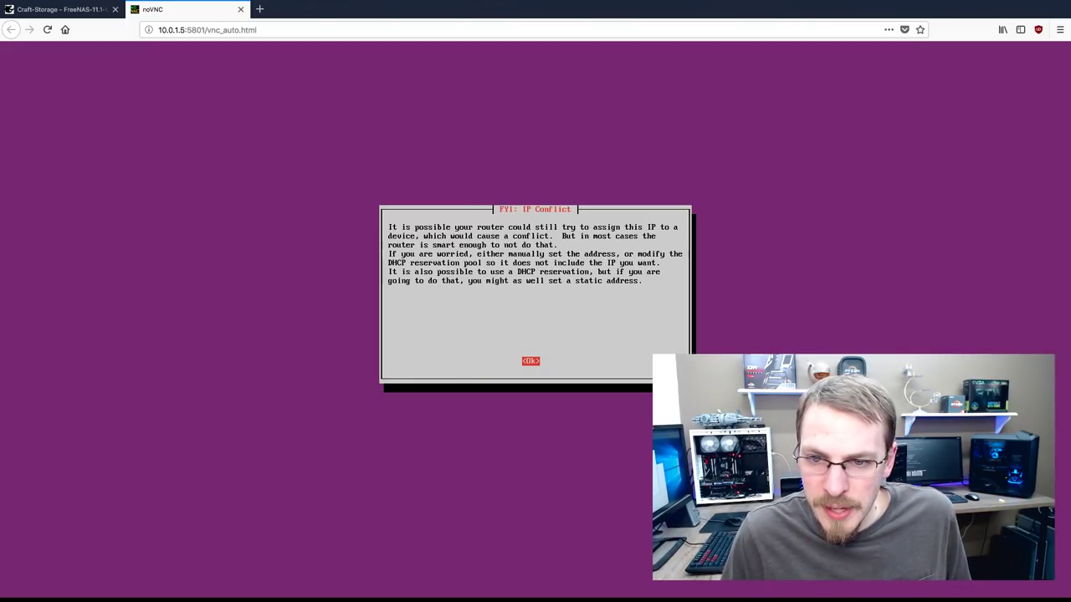
key(Return)
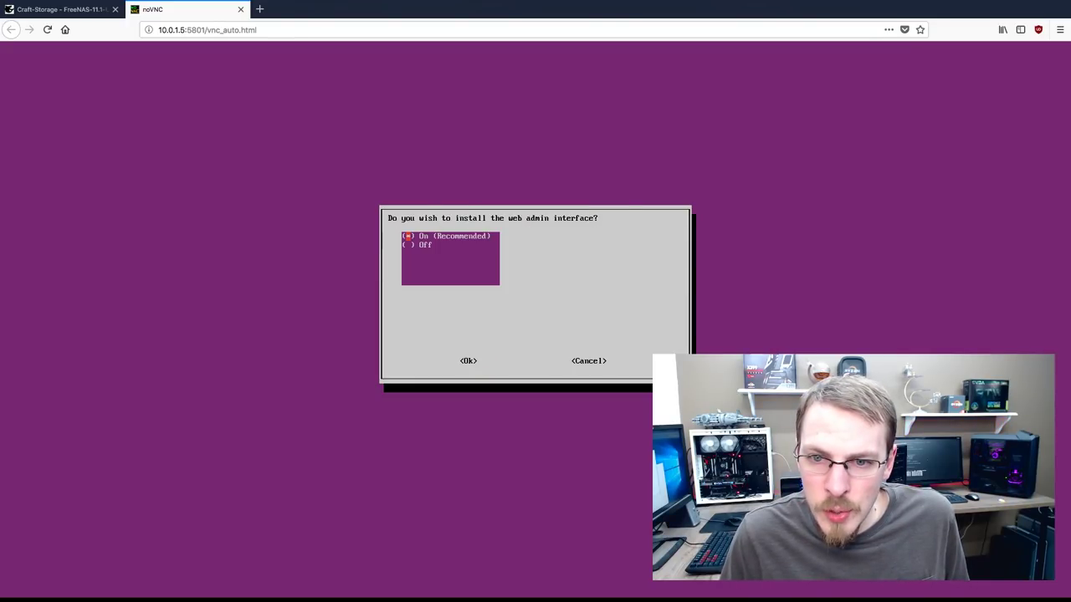
key(Return)
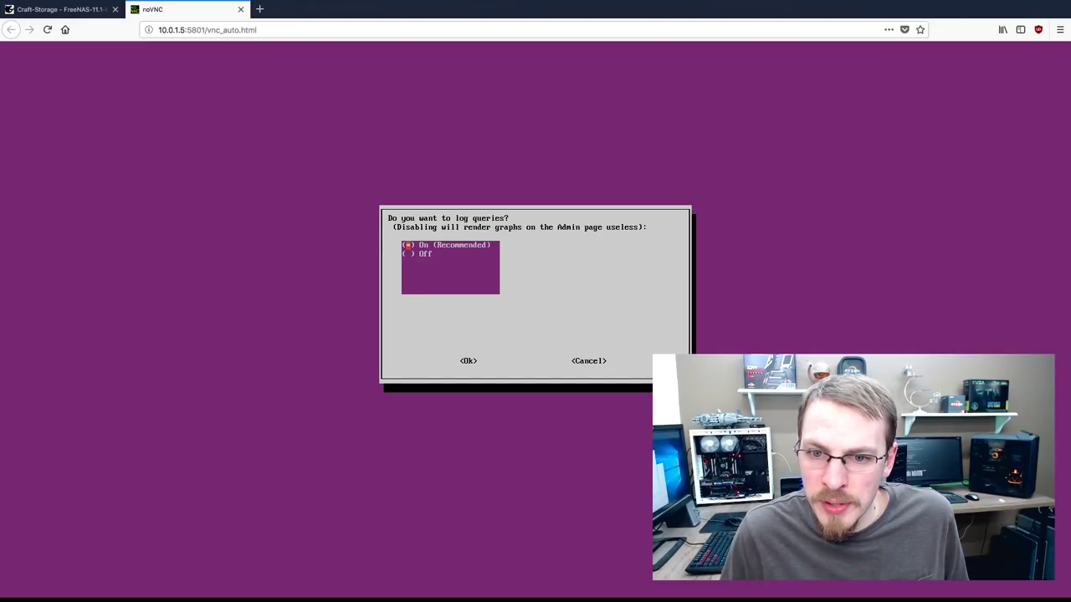
key(Tab)
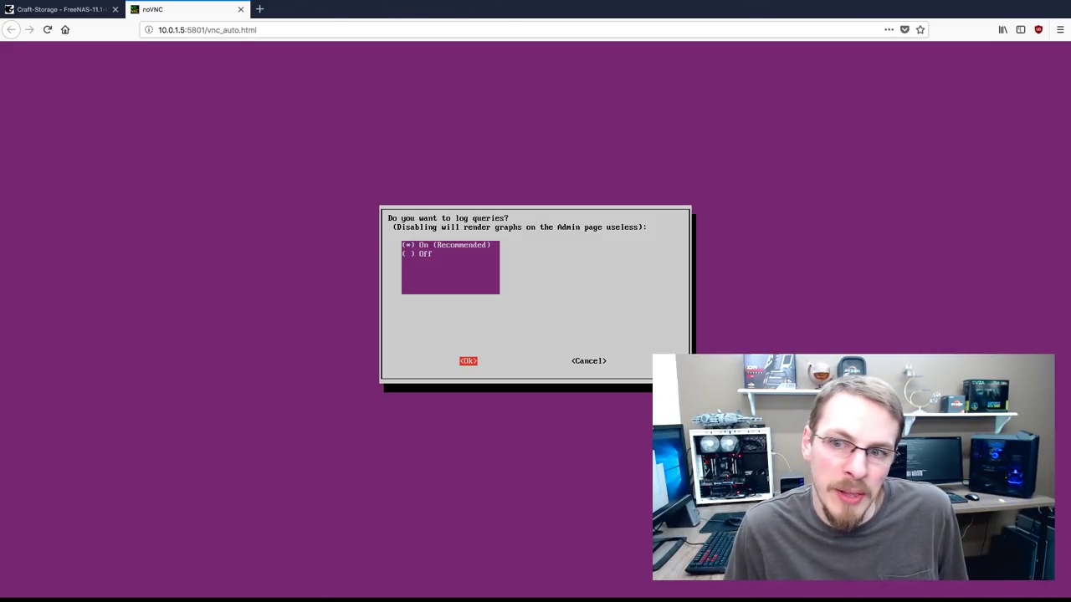
key(Return)
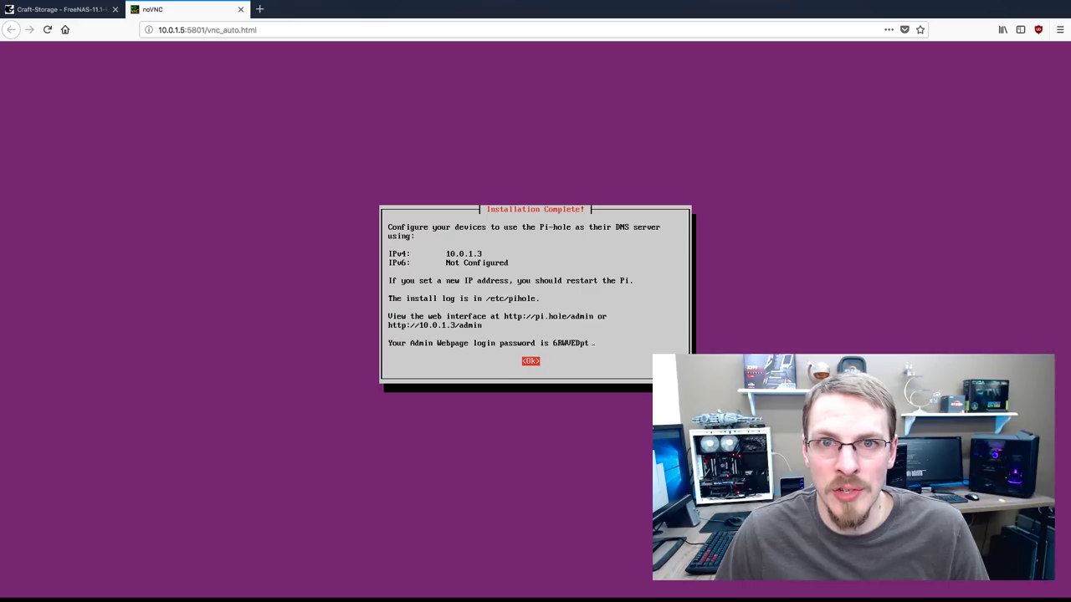
Dismiss Pi-hole's Installation Complete summary to return to the server's shell prompt
key(Return)
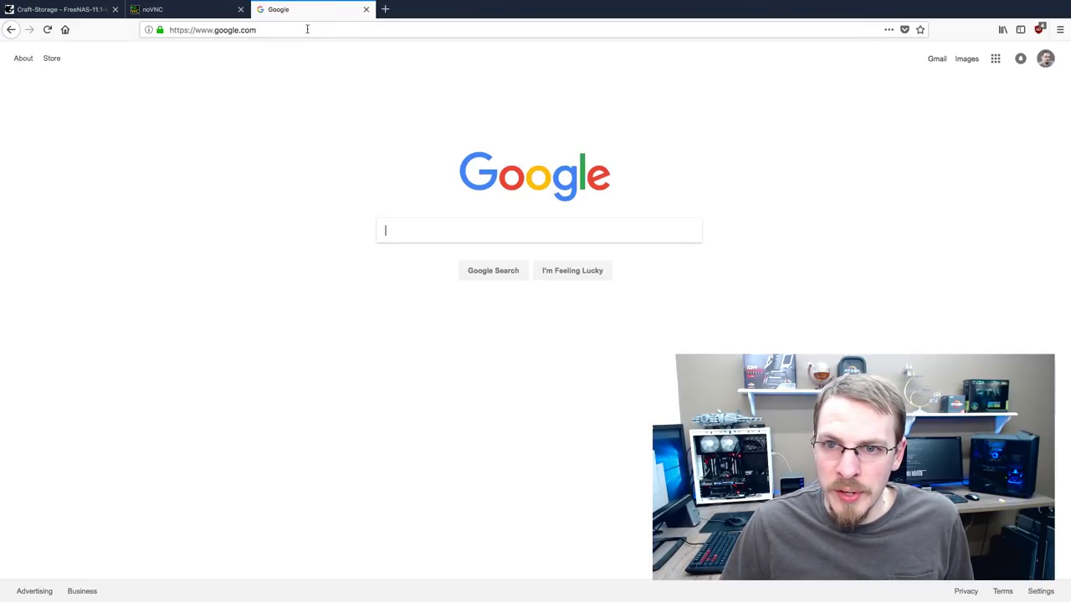
Load the Pi-hole admin console at 10.0.1.3/admin in the Google browser tab
click(332, 10)
click(299, 30)
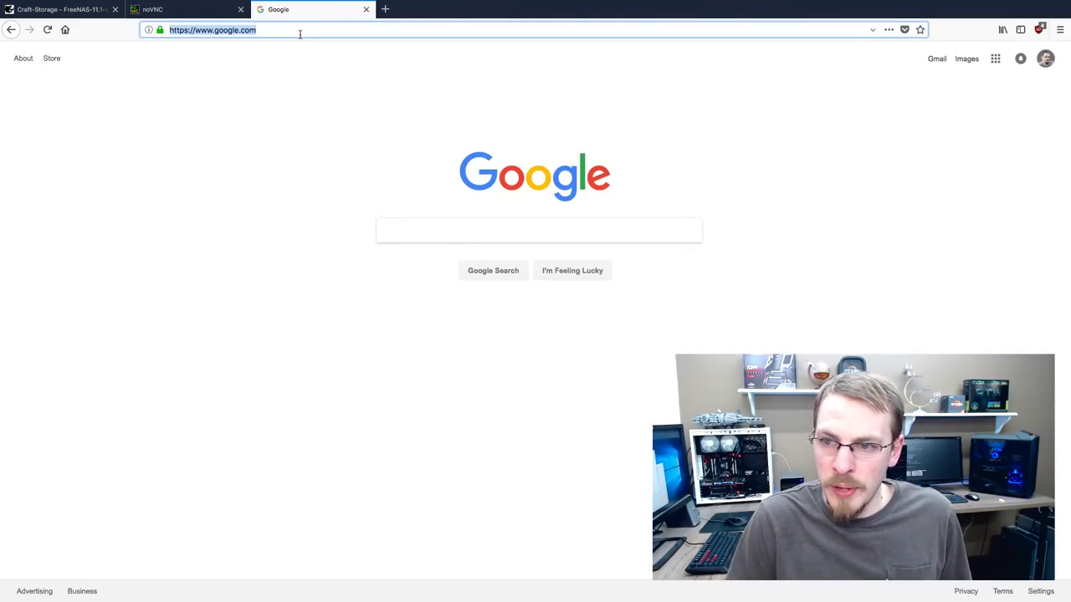
text(10.0.)
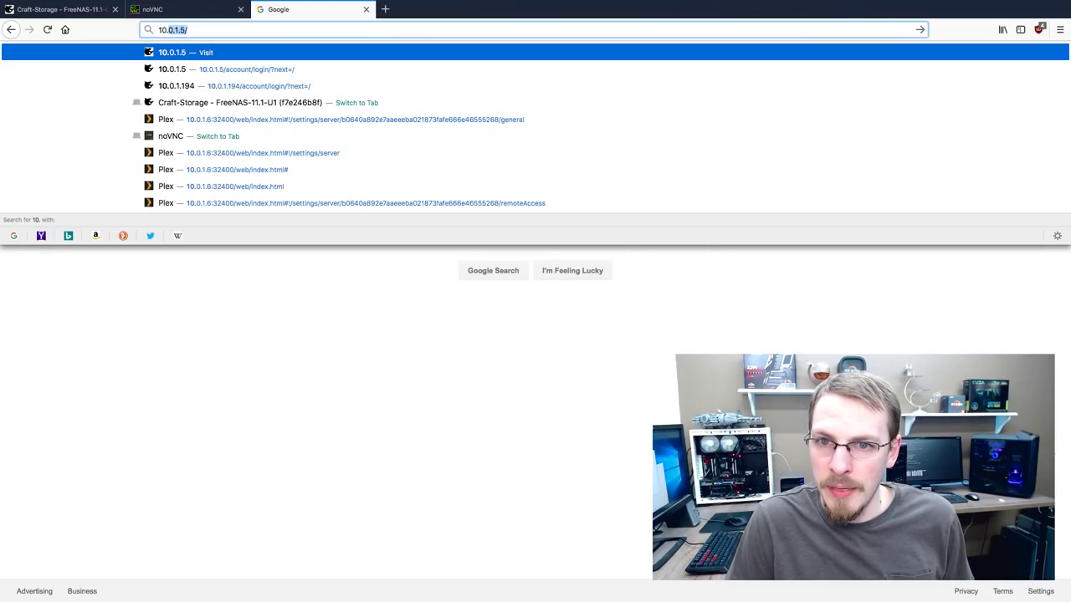
text(1.3/adm)
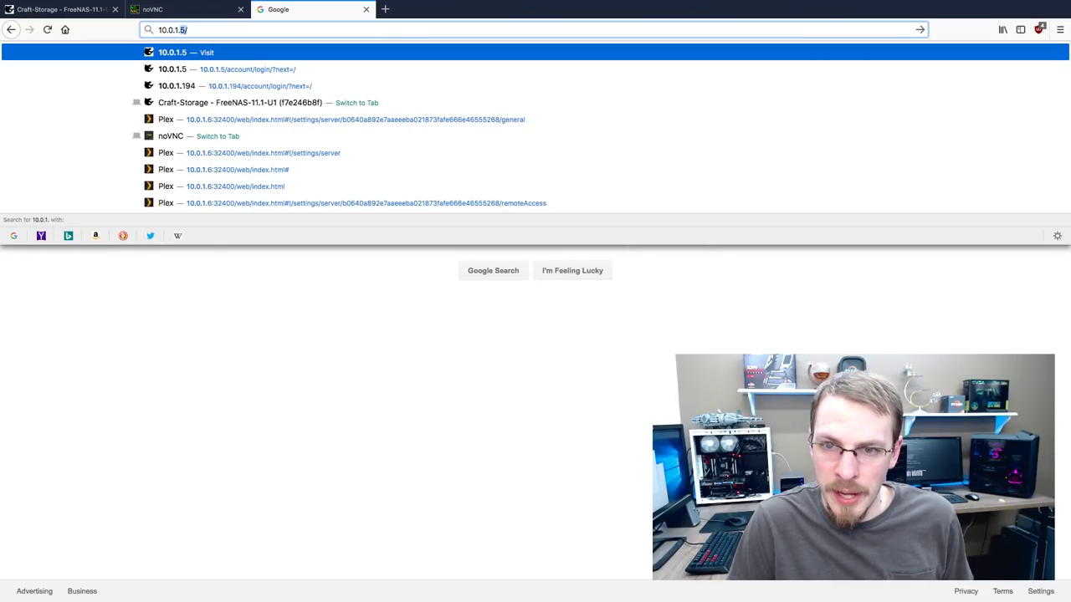
text(in)
key(Return)
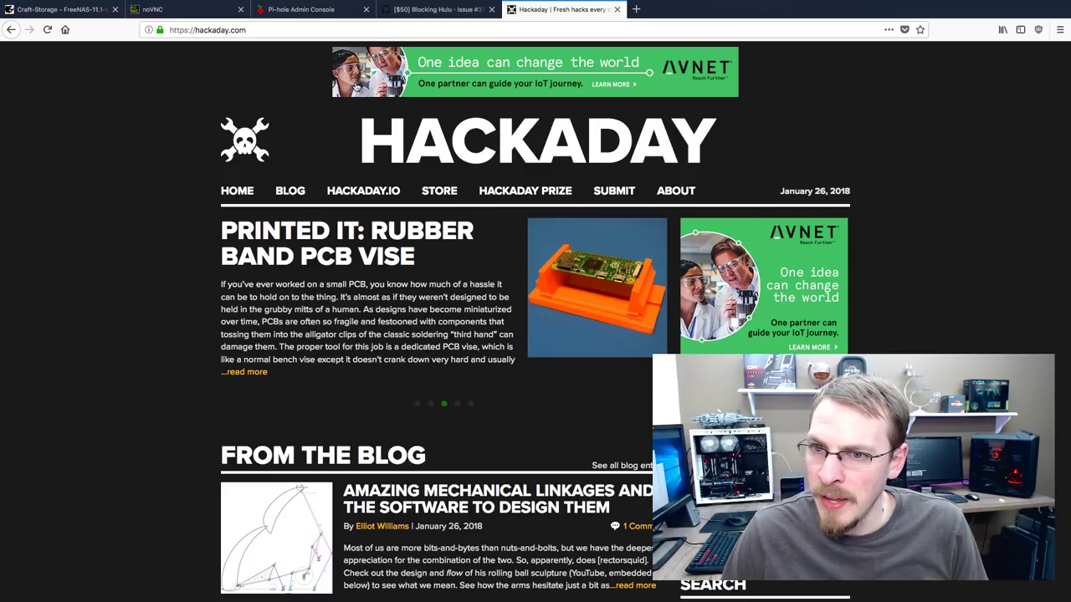
Scroll through Hackaday's homepage past the ads, return to the top, and refresh with F5
scroll(775, 239, down, 1)
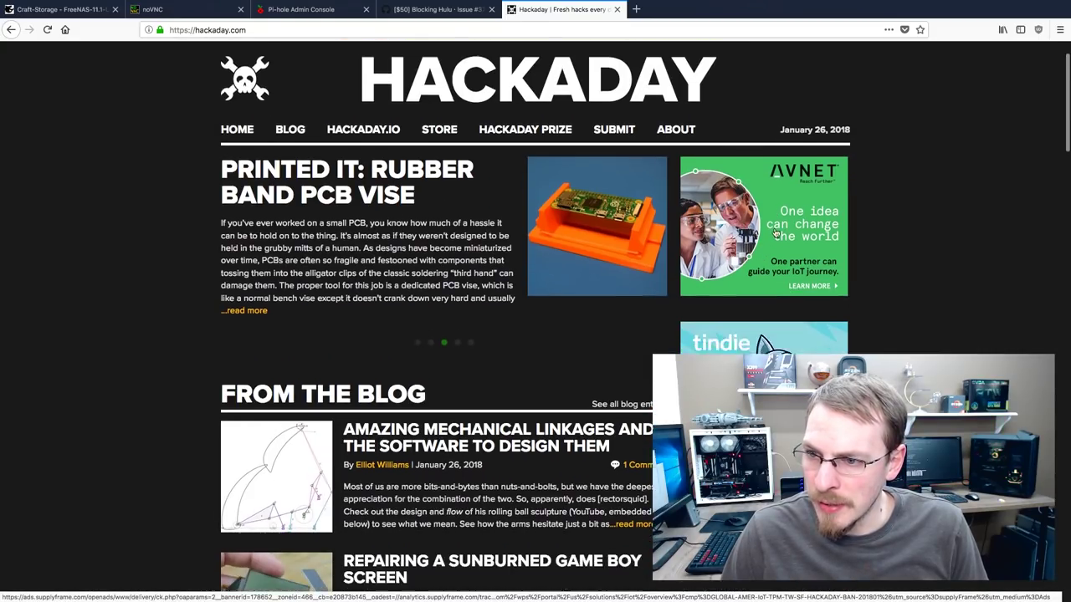
scroll(776, 235, down, 10)
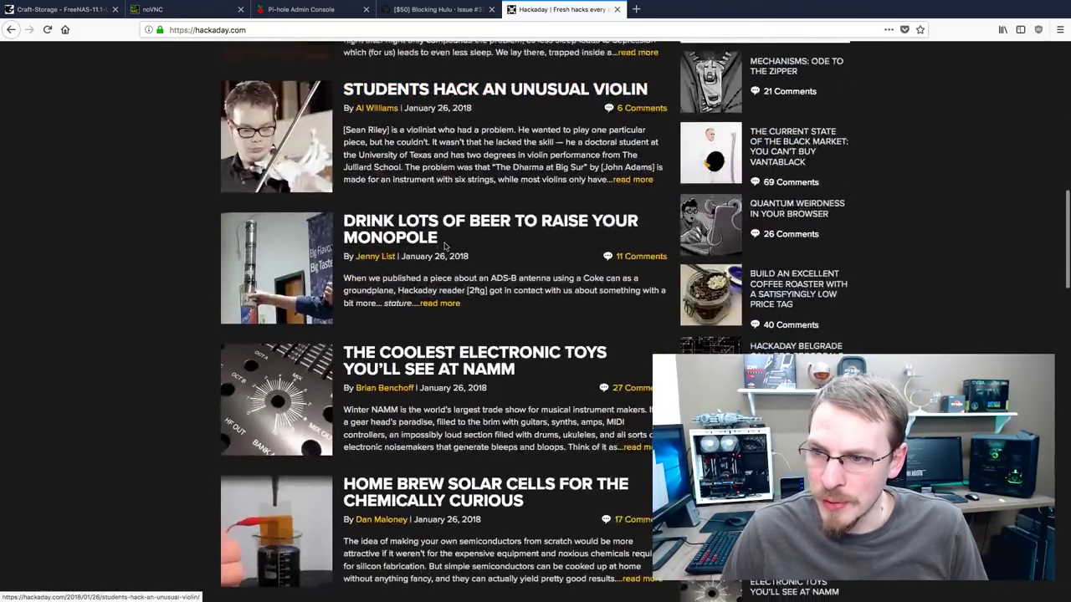
scroll(446, 244, down, 7)
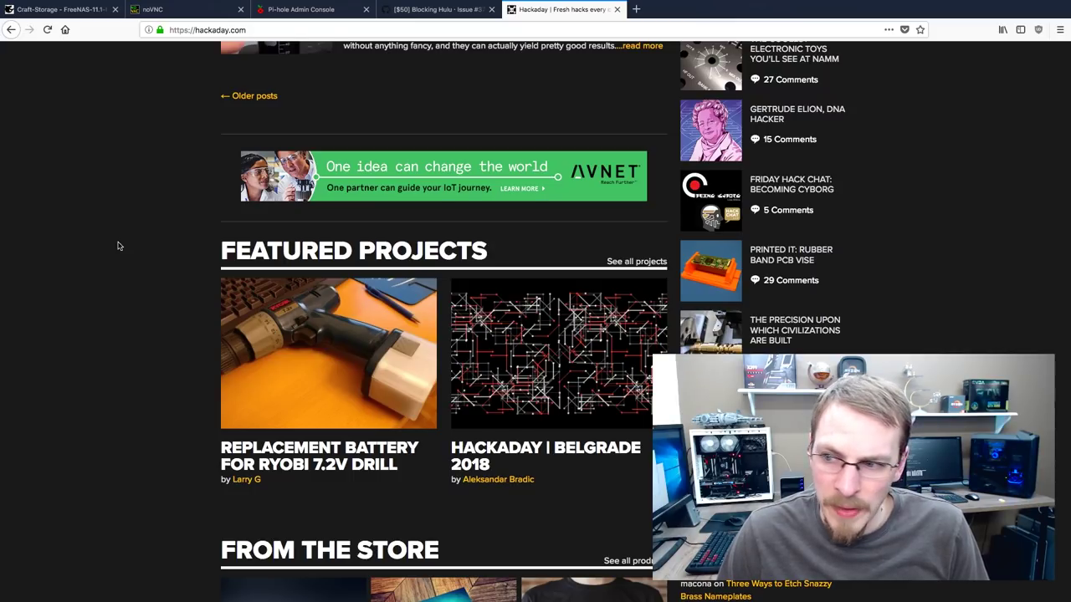
scroll(133, 239, up, 20)
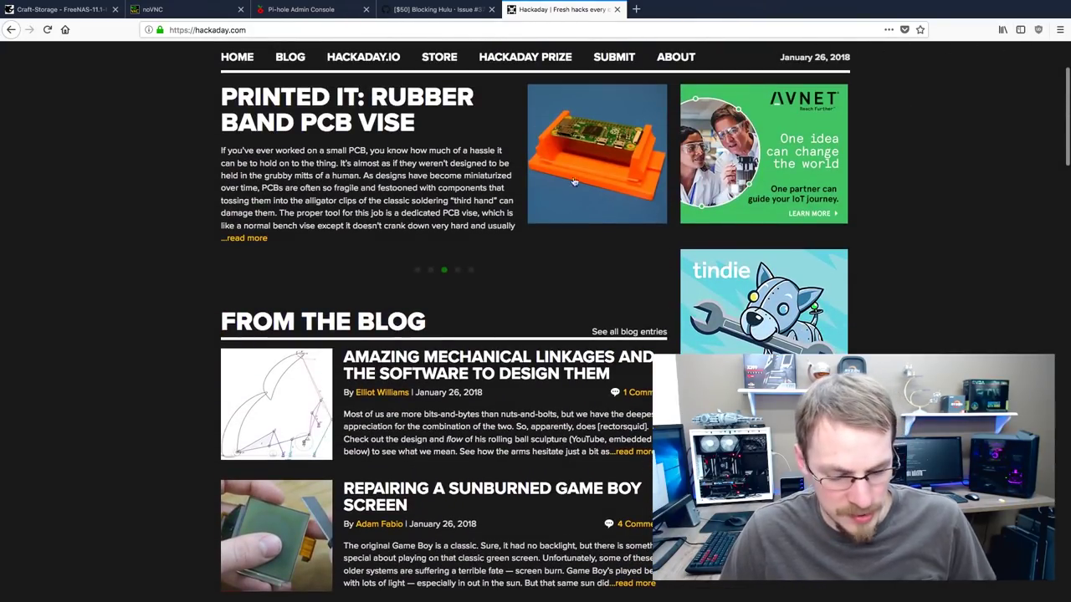
key(F5)
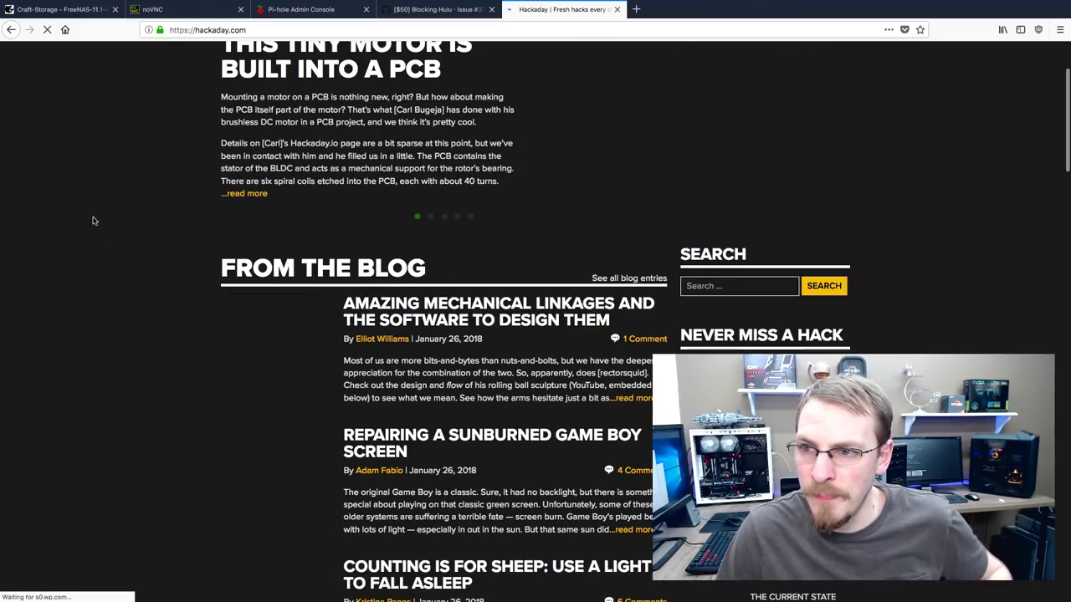
scroll(92, 220, up, 3)
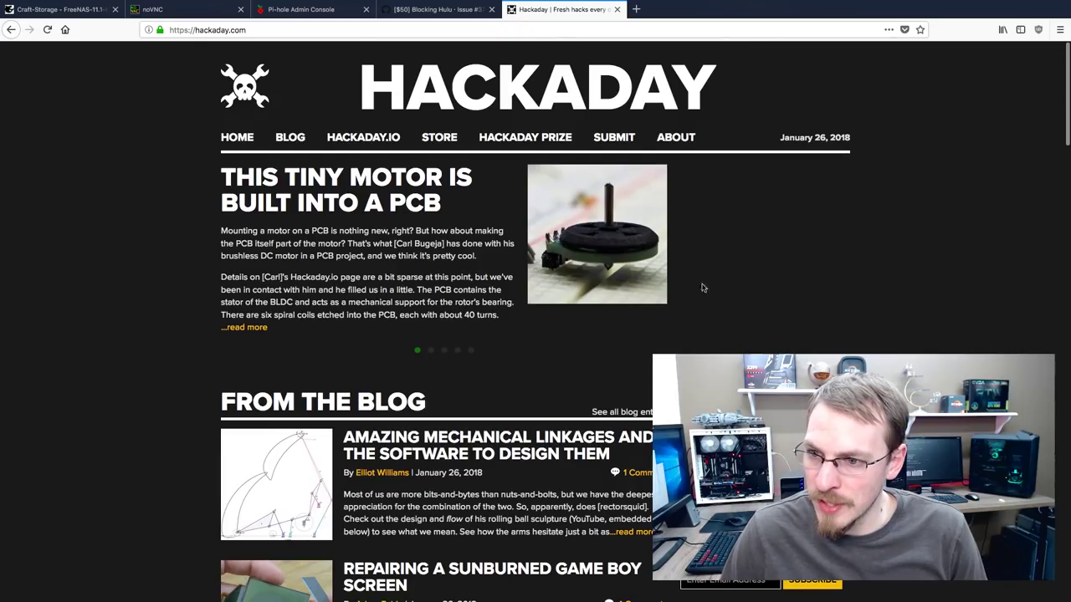
scroll(701, 287, down, 6)
scroll(249, 292, down, 7)
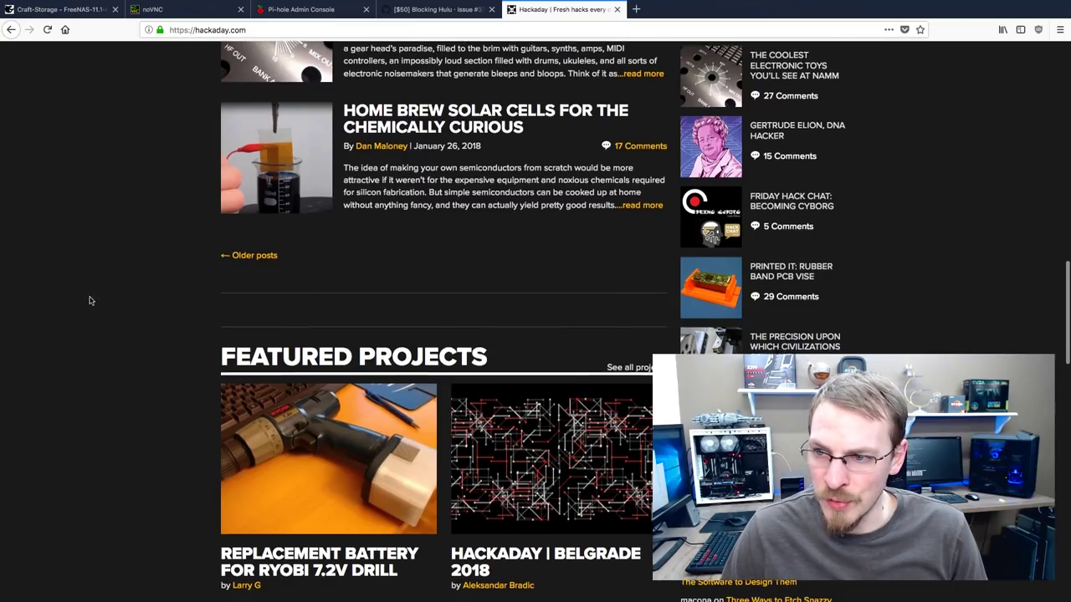
scroll(67, 293, down, 2)
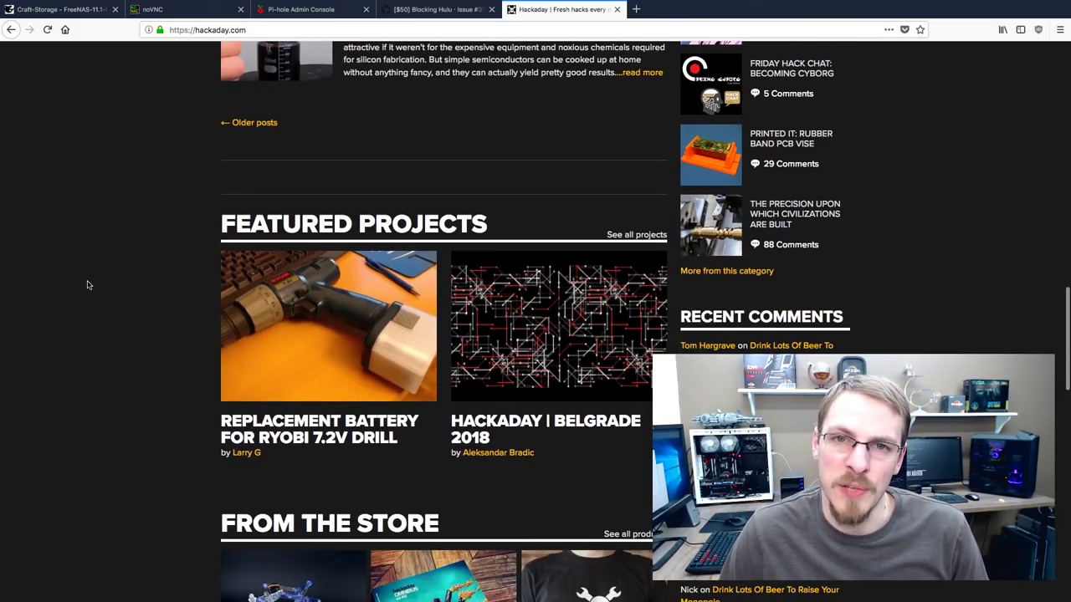